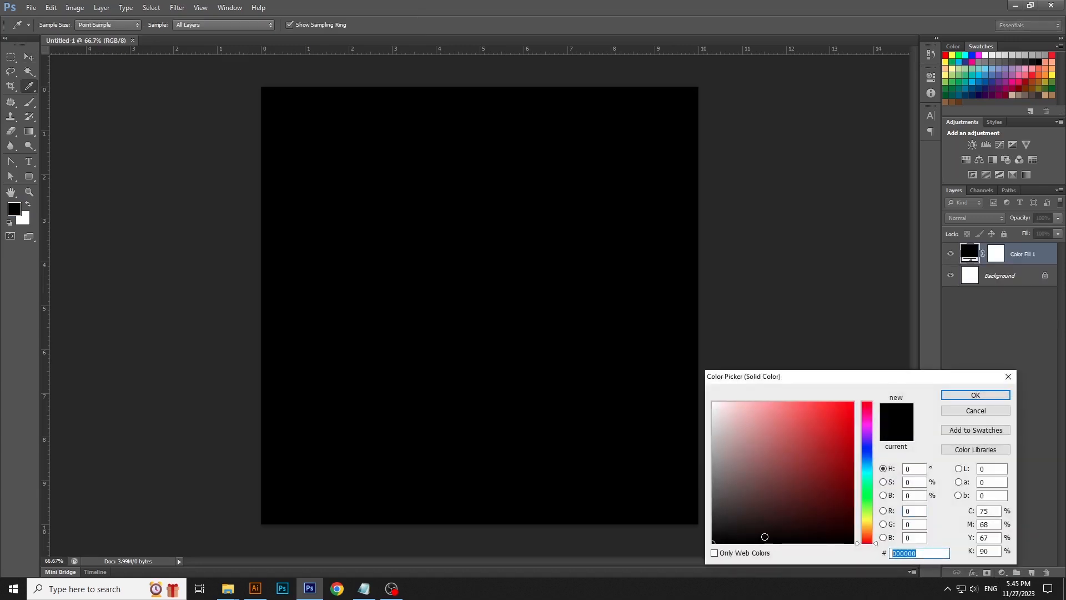
- Set the solid color fill to #eee6dd and lock the fill layer
text(eee4da)
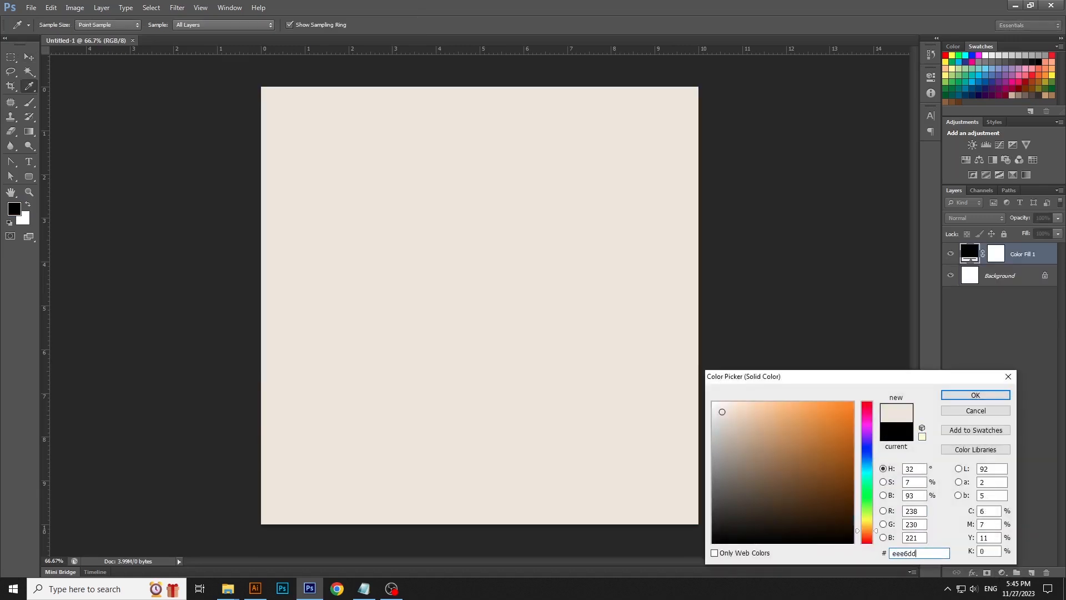
key(Return)
click(1004, 234)
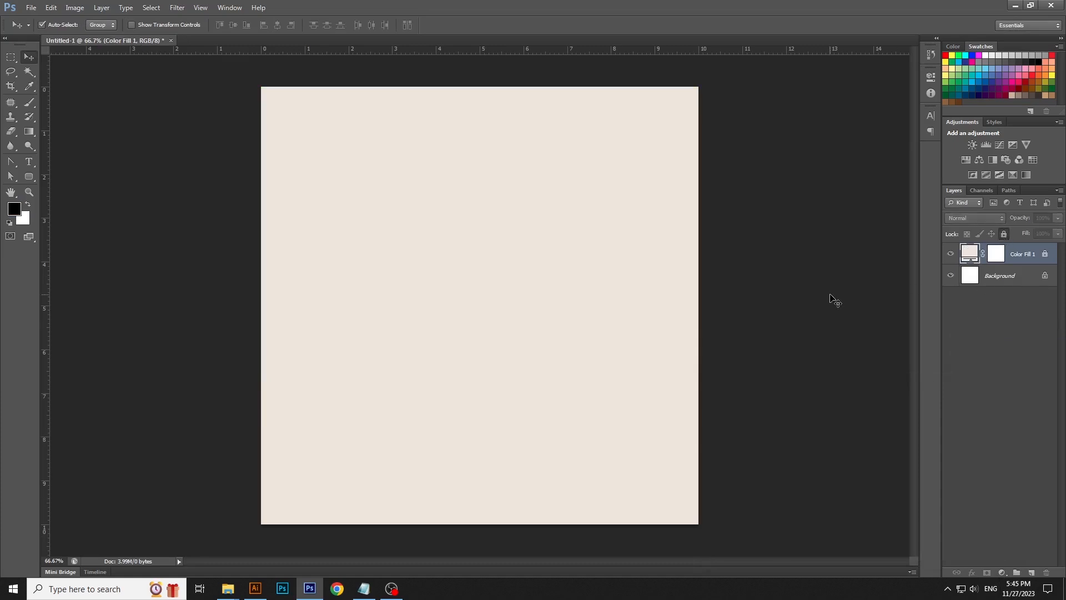
click(831, 299)
- Draw a tall rounded rectangle with a 200 px radius in the lower right of the canvas
click(33, 176)
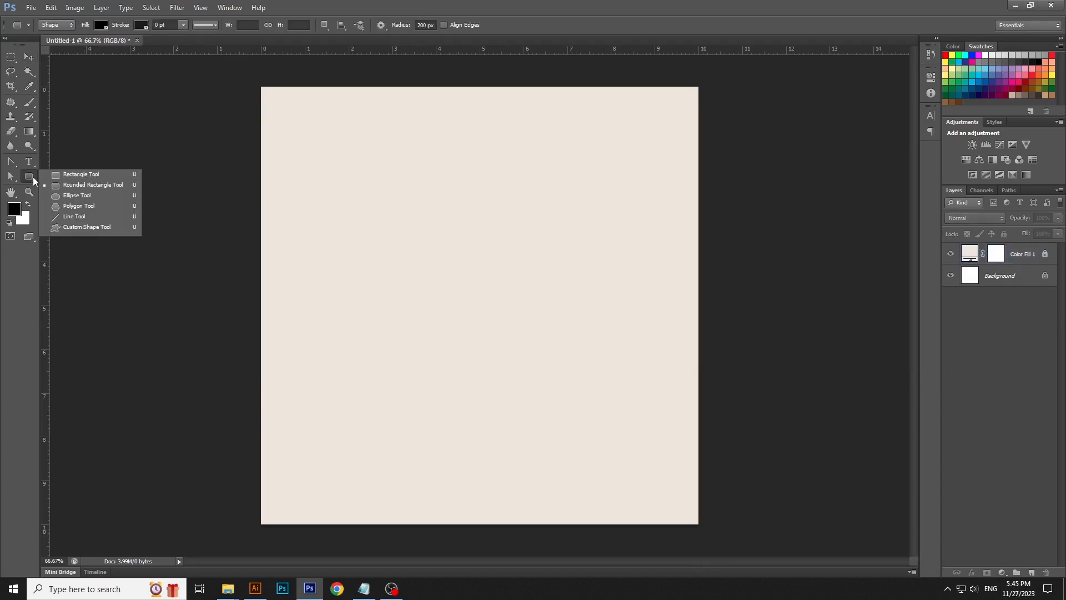
click(68, 185)
click(435, 26)
drag(538, 245, 650, 545)
- Recolor the rounded rectangle to #ab8f75 and nudge it slightly lower
key(v)
drag(599, 416, 605, 417)
double_click(967, 254)
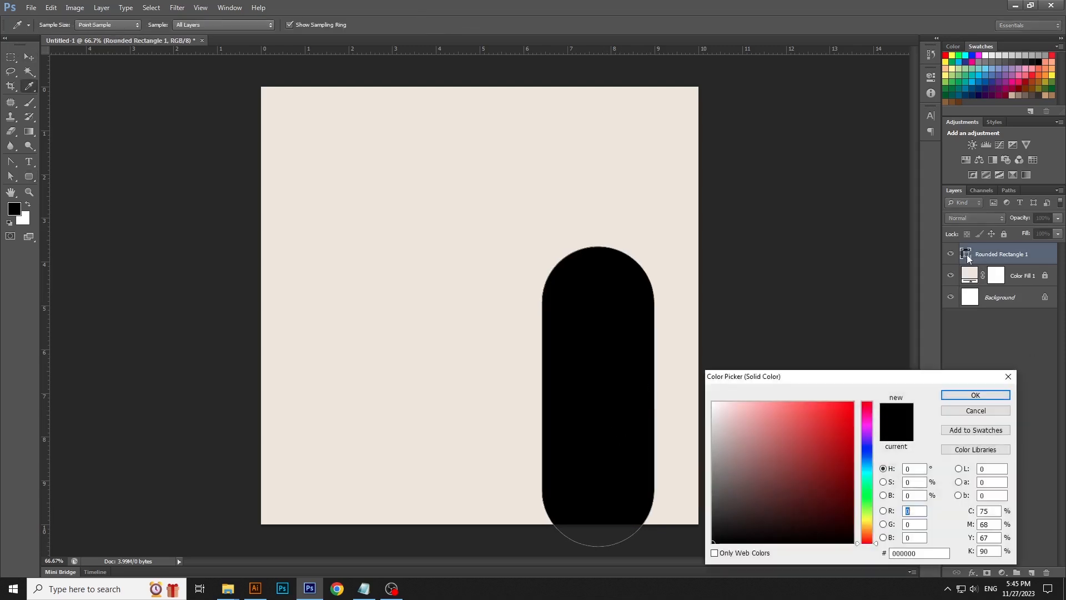
drag(947, 553, 891, 554)
text(ab)
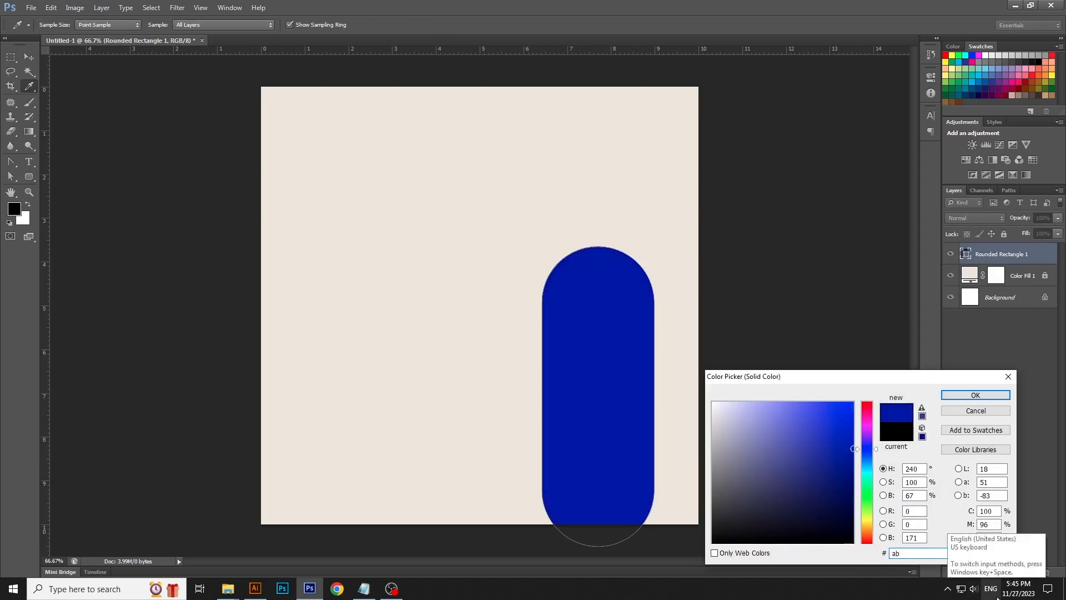
text(8f75)
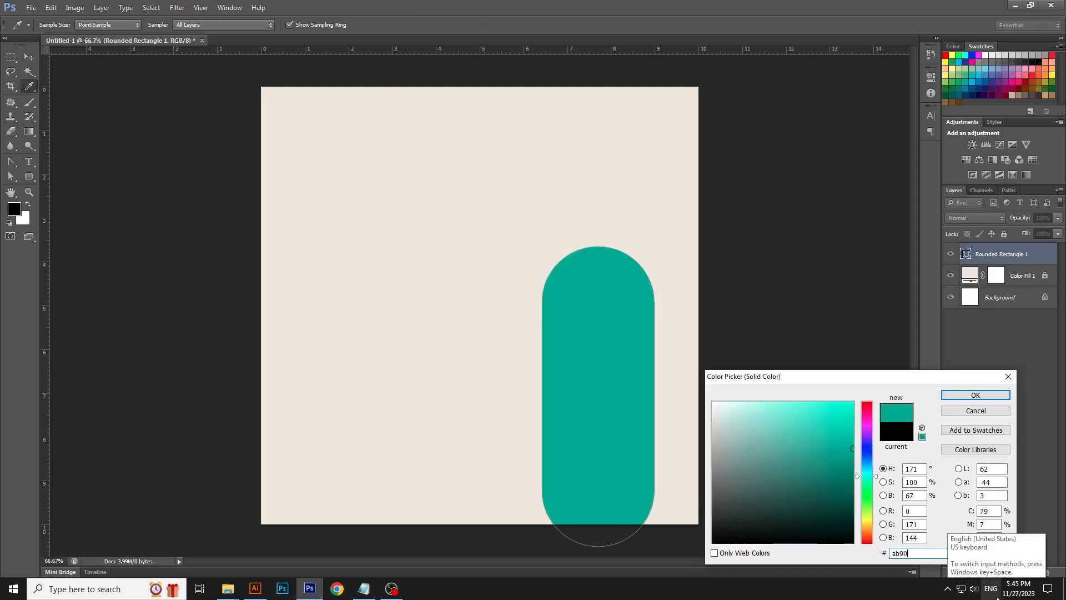
key(Return)
drag(634, 409, 638, 421)
- Duplicate the rounded rectangle layer and move the copy left and lower beside the original
right_click(1035, 253)
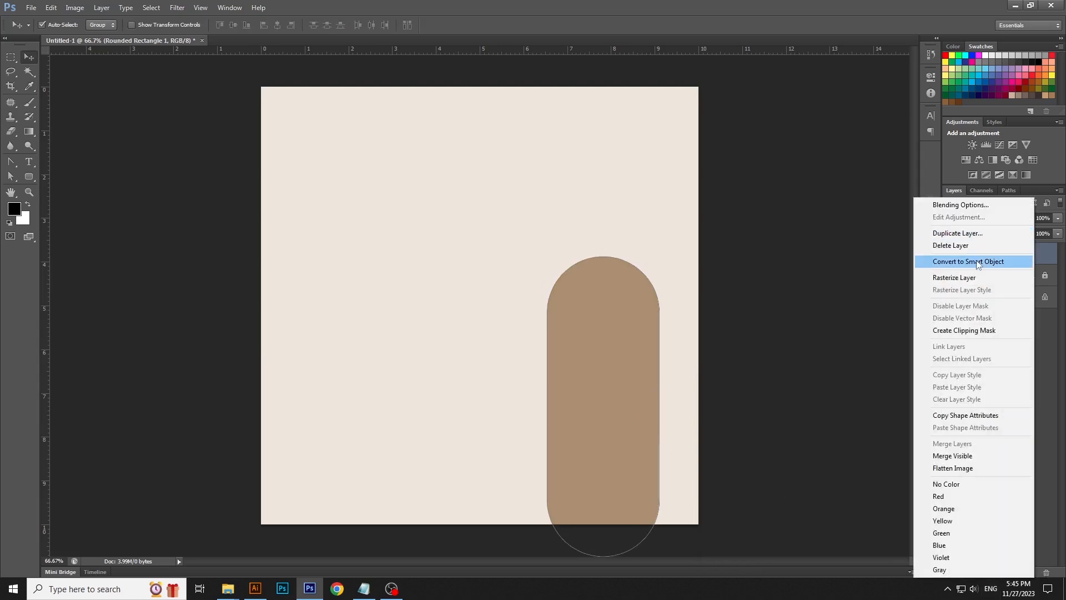
click(966, 233)
click(645, 182)
drag(612, 307, 484, 347)
drag(789, 264, 440, 457)
drag(611, 423, 620, 414)
click(715, 401)
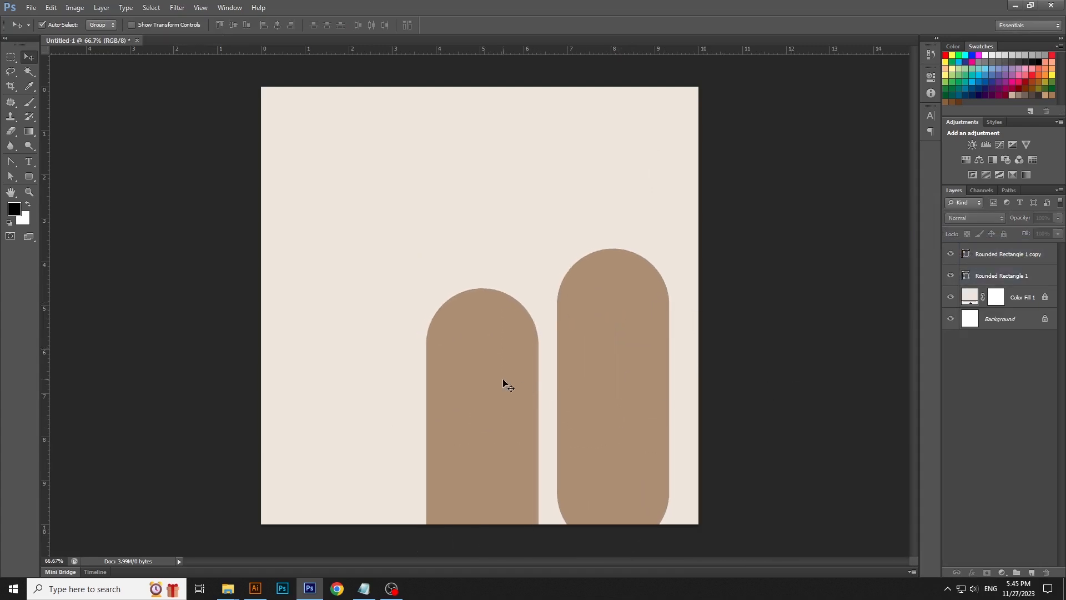
- Fine-tune the positions of the two arches, raising the taller one slightly
drag(504, 382, 495, 382)
click(815, 339)
click(647, 323)
click(764, 299)
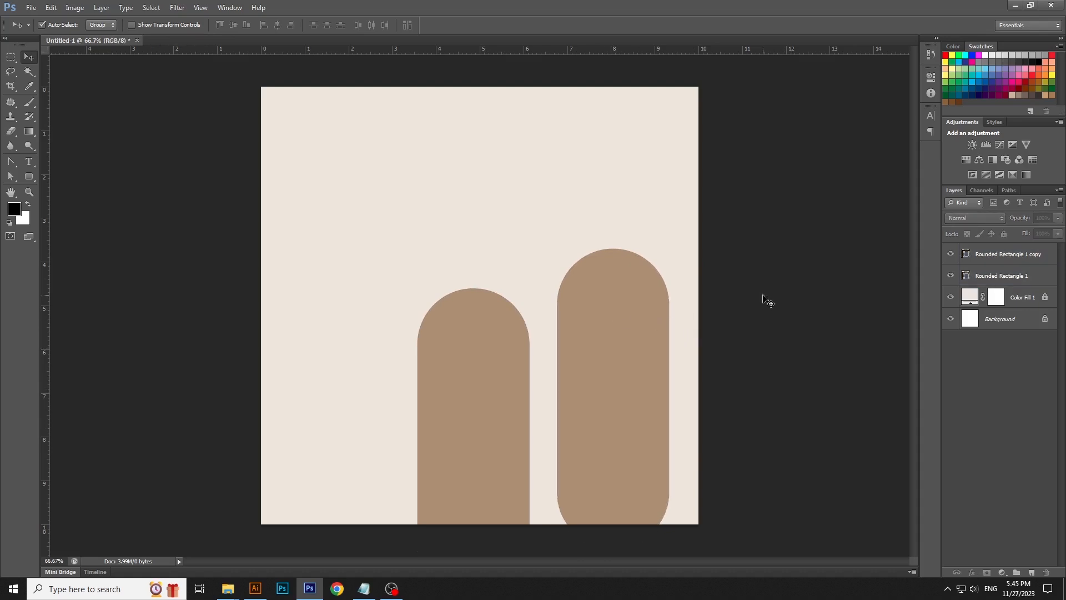
drag(656, 355, 653, 337)
click(744, 284)
click(637, 309)
click(787, 339)
- Add a new solid color fill layer on top in #c6ac8f
click(1052, 256)
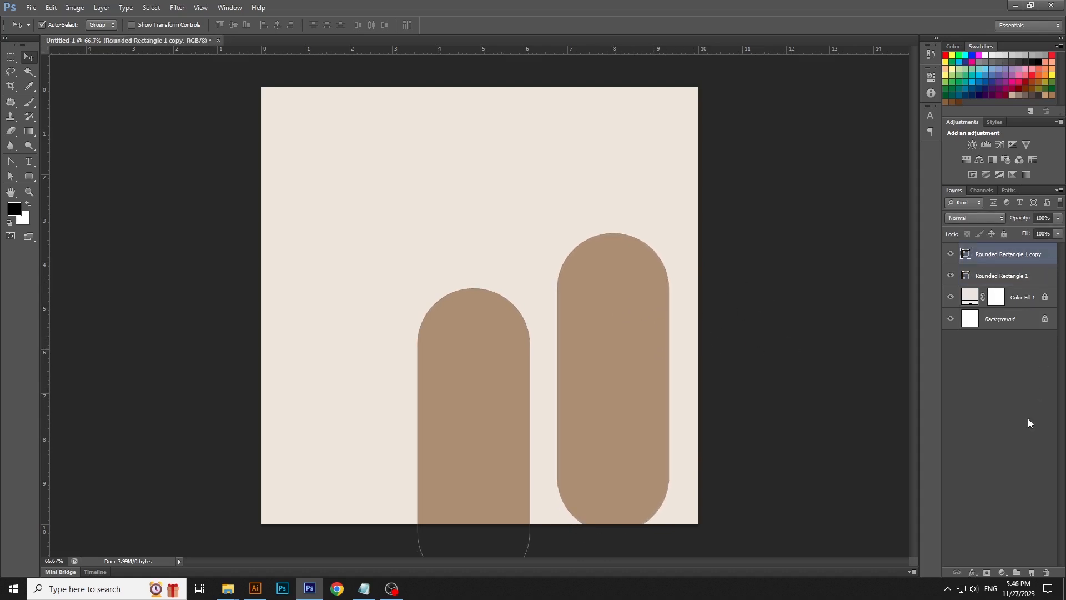
click(1028, 414)
click(1002, 572)
click(1007, 330)
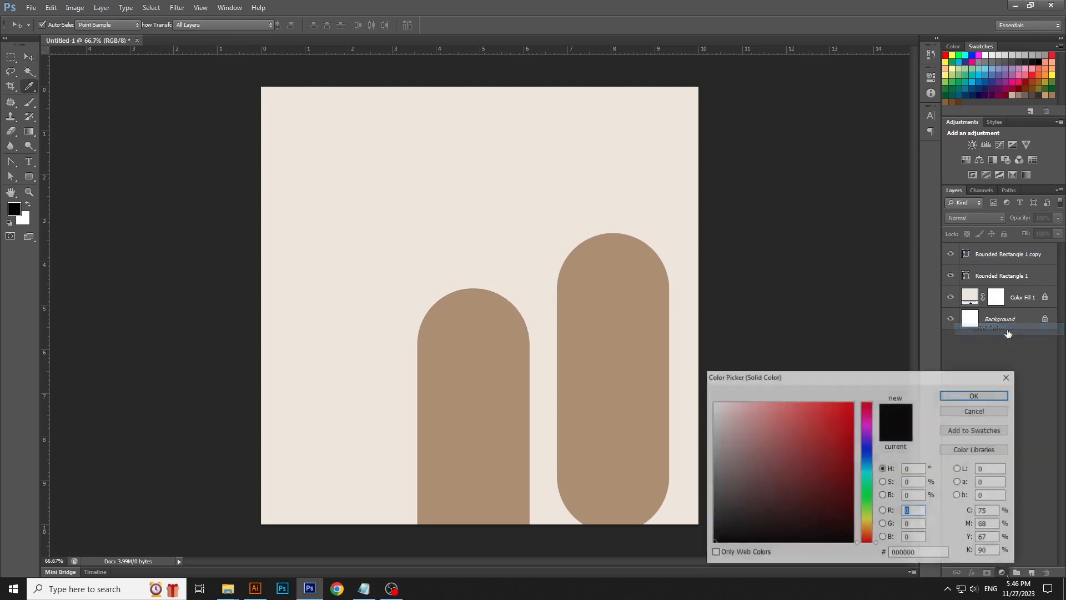
drag(890, 553, 924, 553)
text(c6)
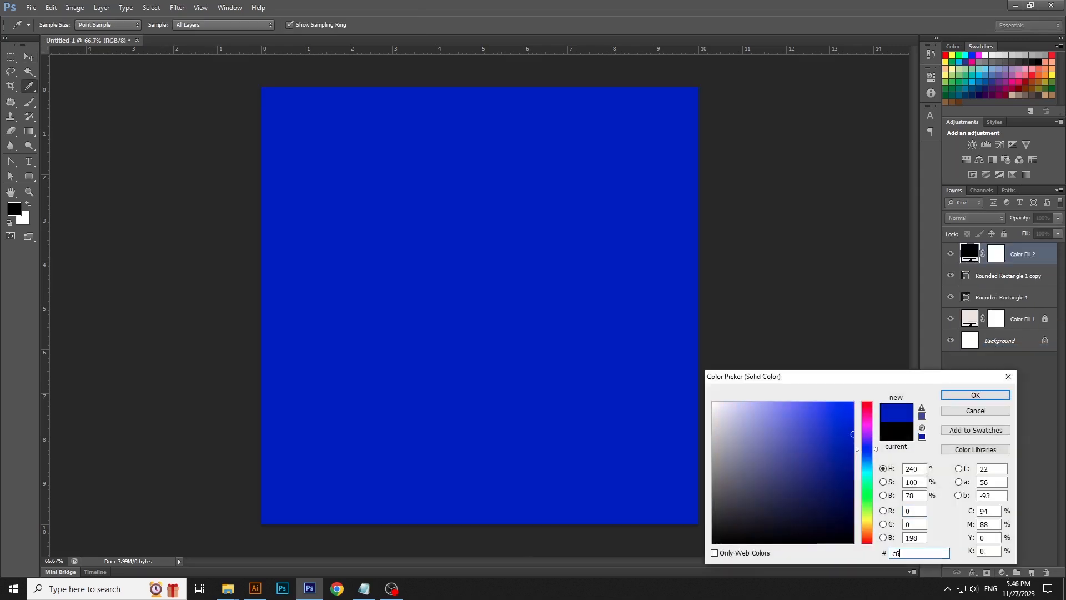
text(ac8f)
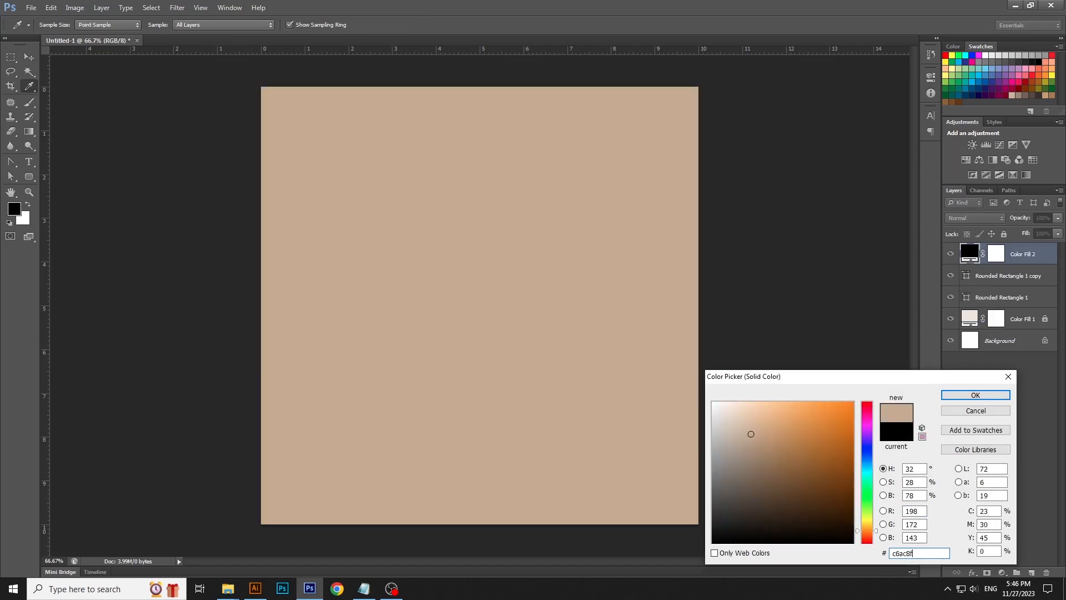
key(Return)
- Apply a black-to-white gradient on that fill layer's mask, diagonally from the upper middle toward the lower left
click(994, 259)
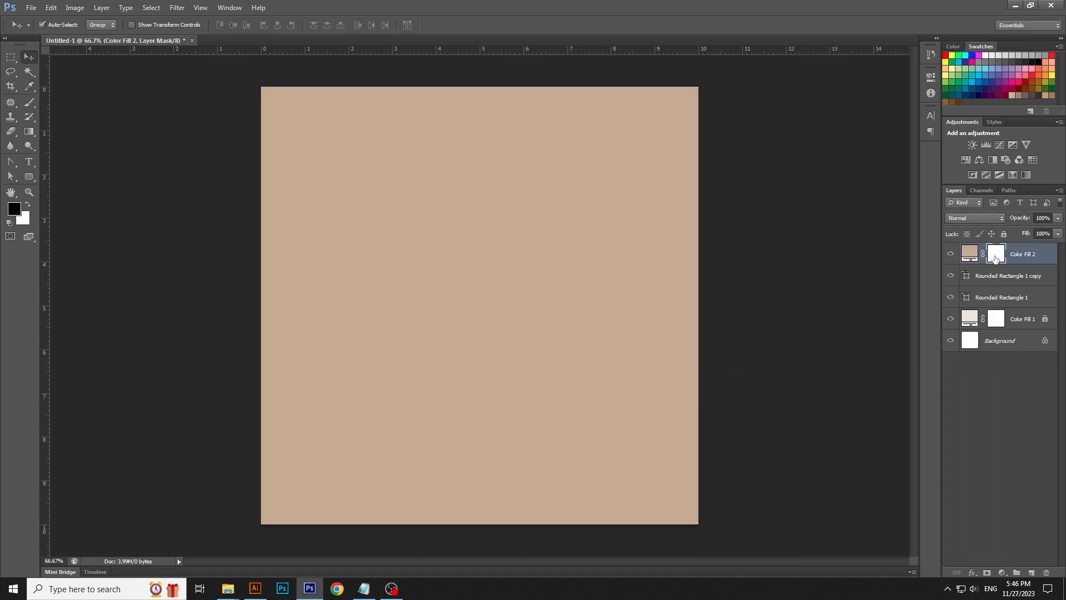
click(29, 132)
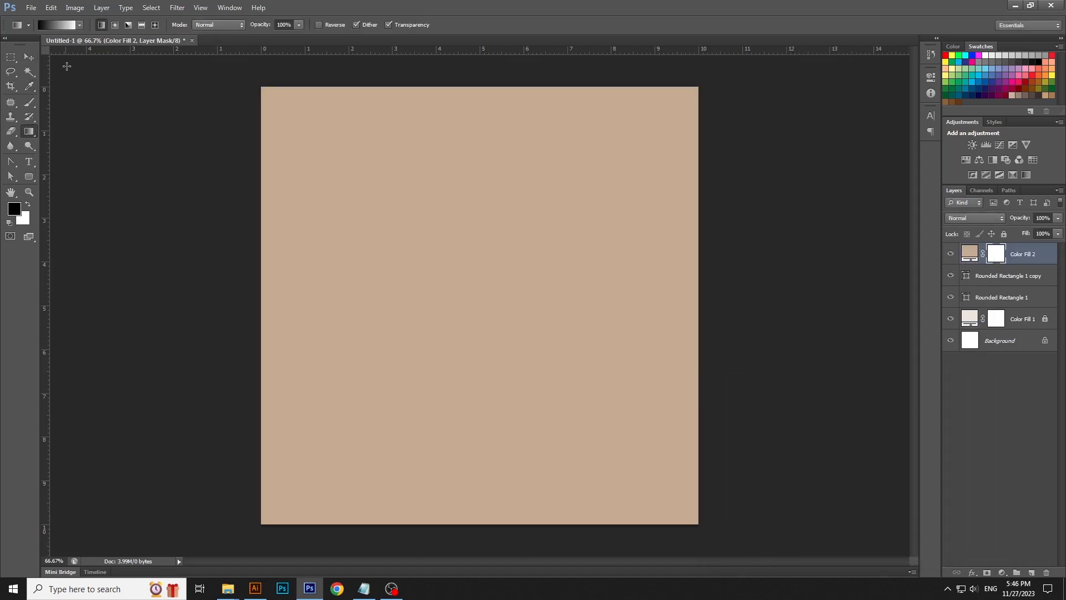
click(64, 28)
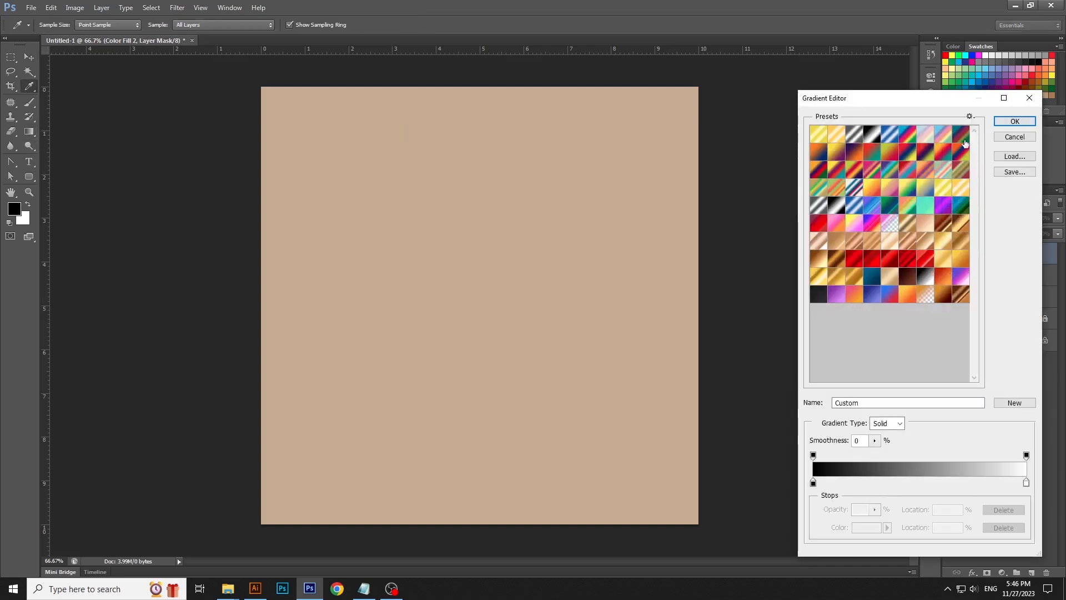
click(1015, 121)
drag(458, 331, 305, 473)
drag(476, 338, 249, 538)
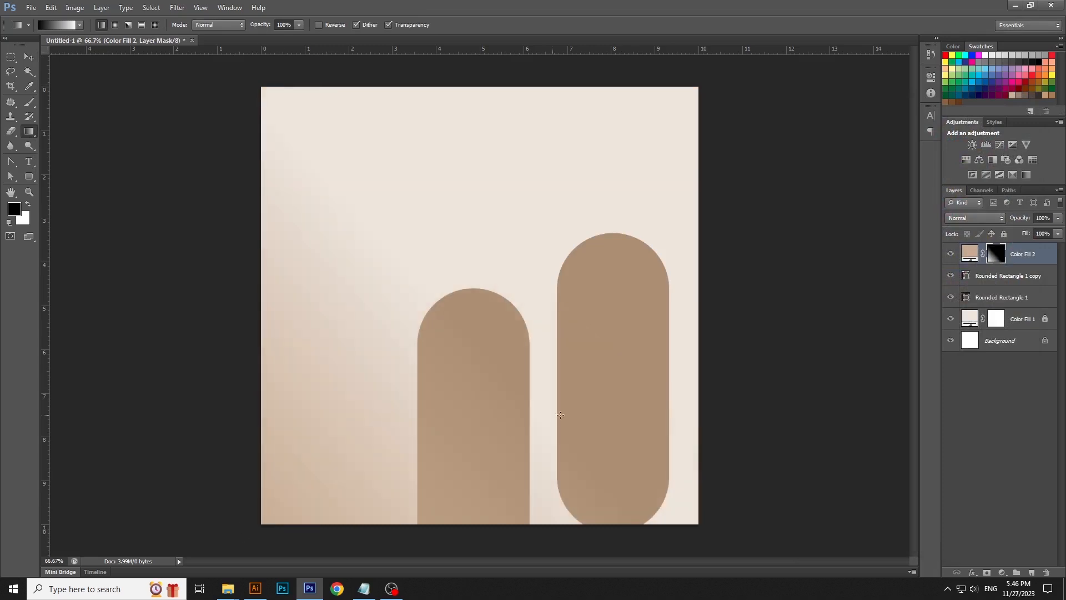
- Add another solid color fill layer in #c6ac8f at the top of the stack
key(v)
click(759, 348)
click(1002, 573)
click(1004, 334)
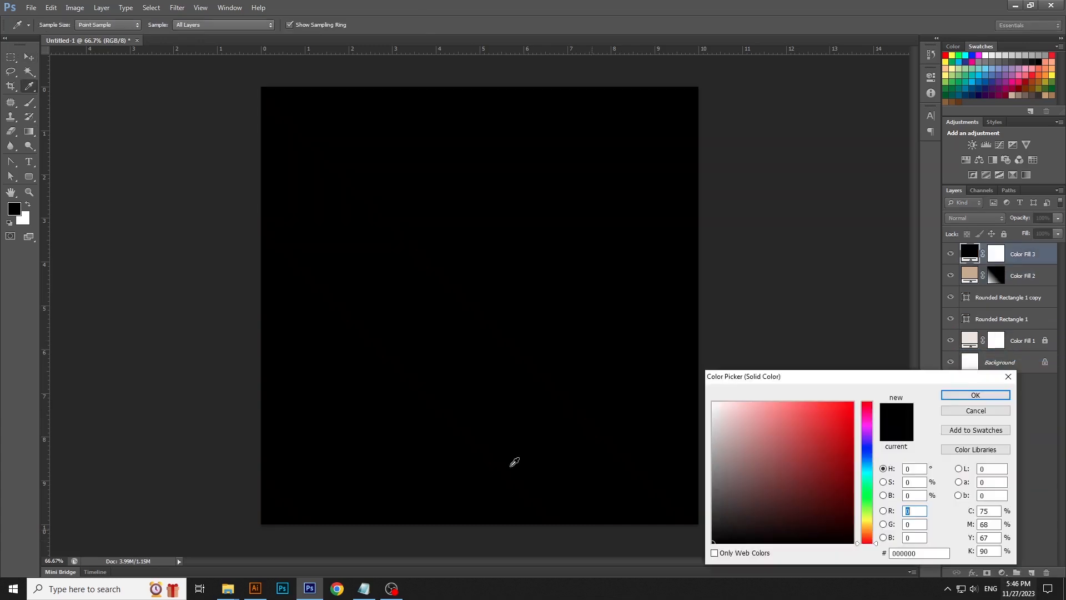
double_click(905, 552)
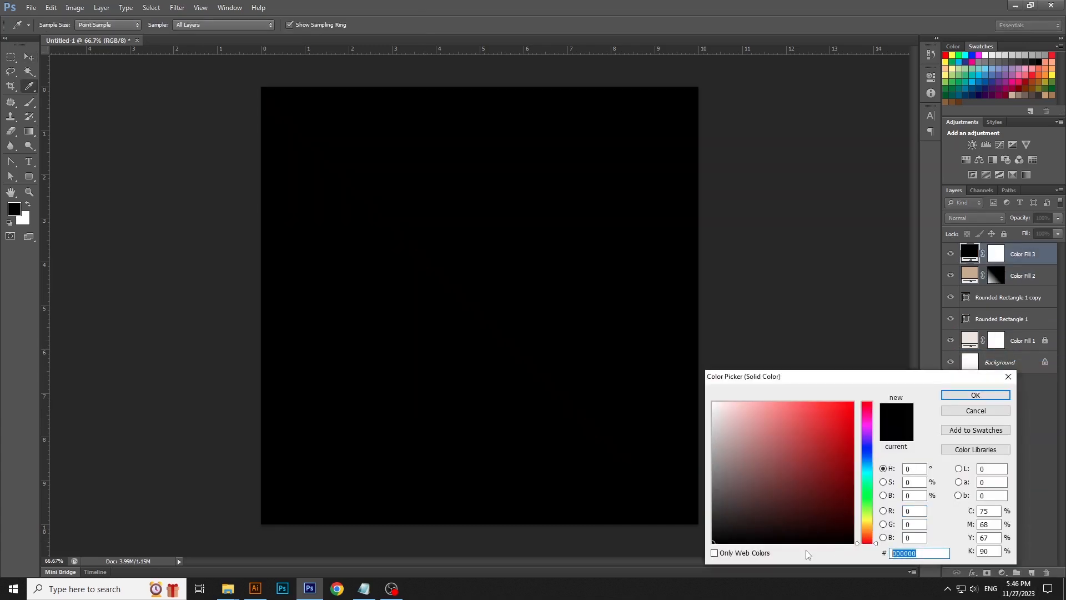
text(c6a8)
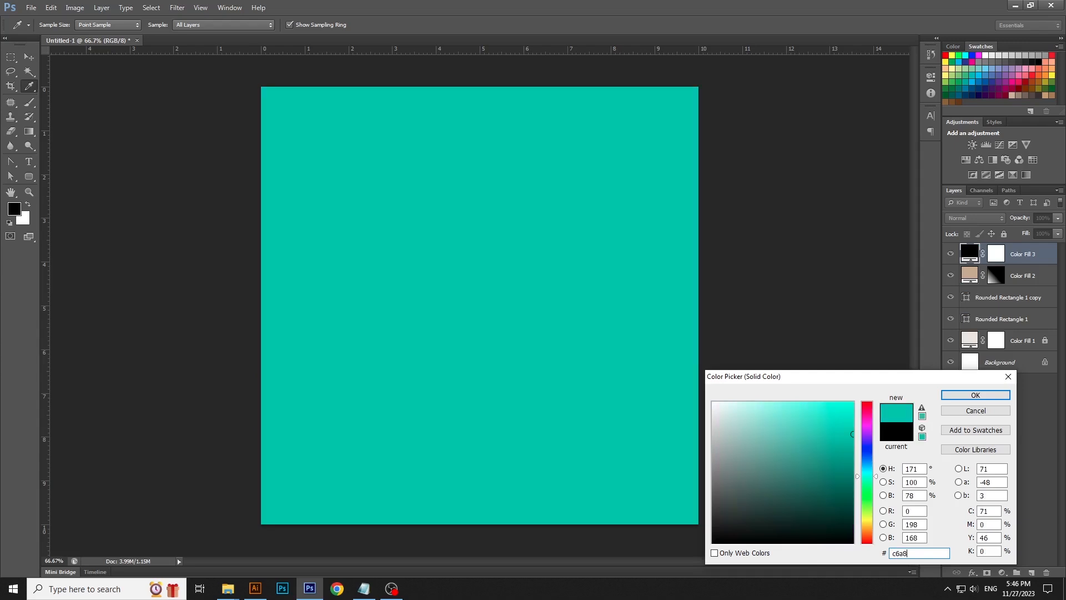
key(BackSpace)
key(BackSpace)
key(BackSpace)
key(BackSpace)
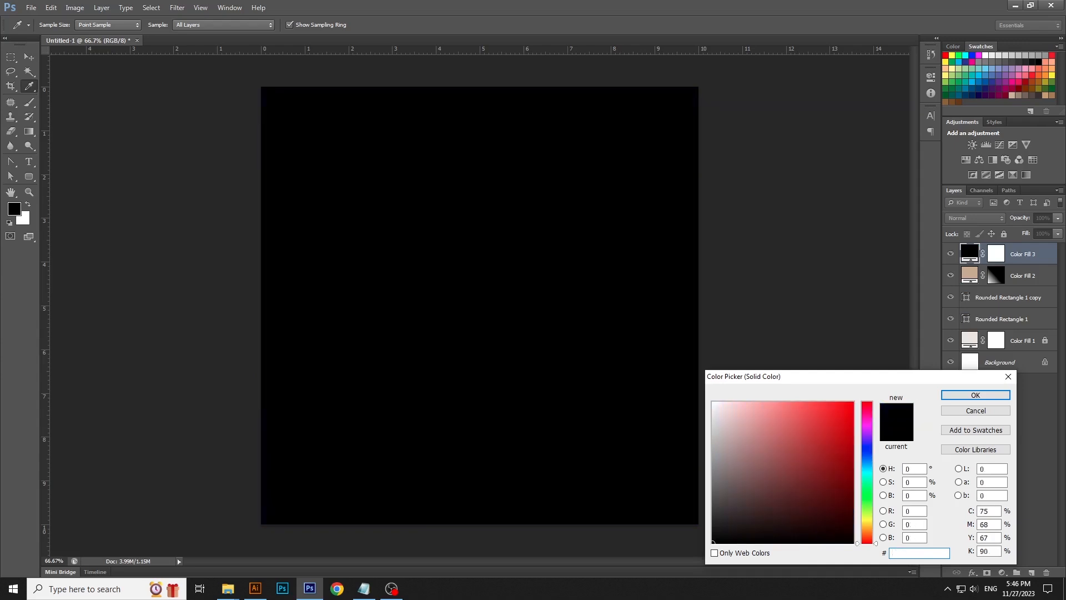
text(c6ac8f)
key(Return)
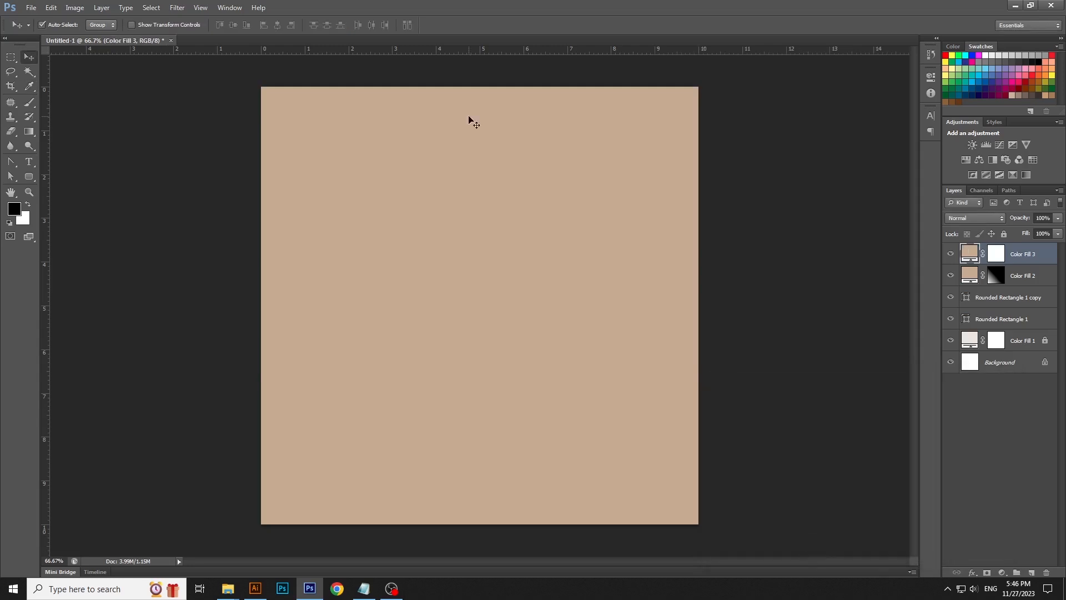
- Apply the Mezzotint filter with Fine Dots type to the new fill layer
click(177, 7)
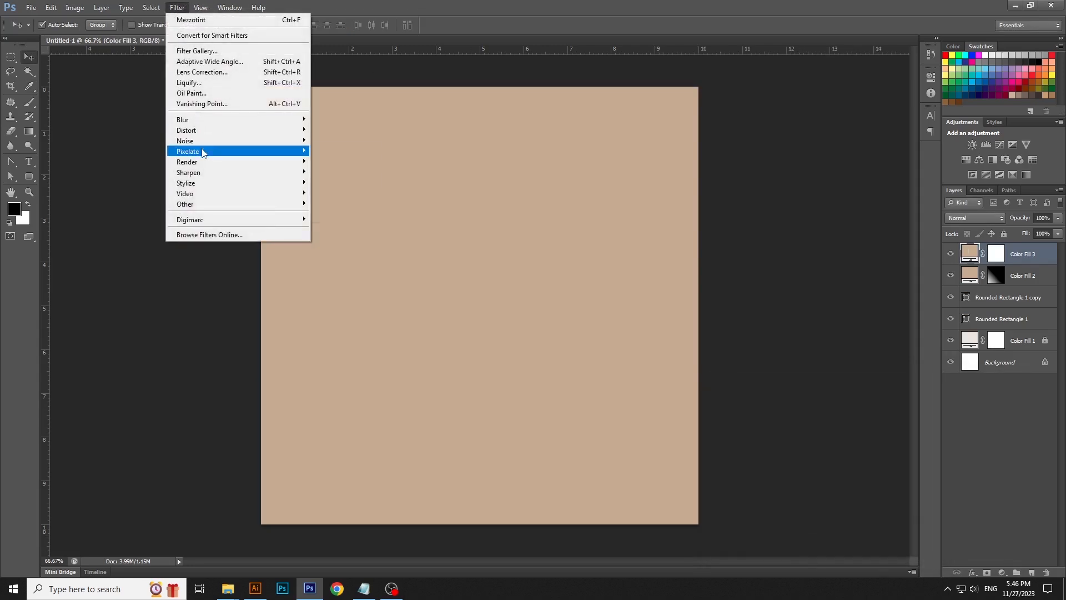
mouse_move(202, 153)
click(328, 191)
key(Return)
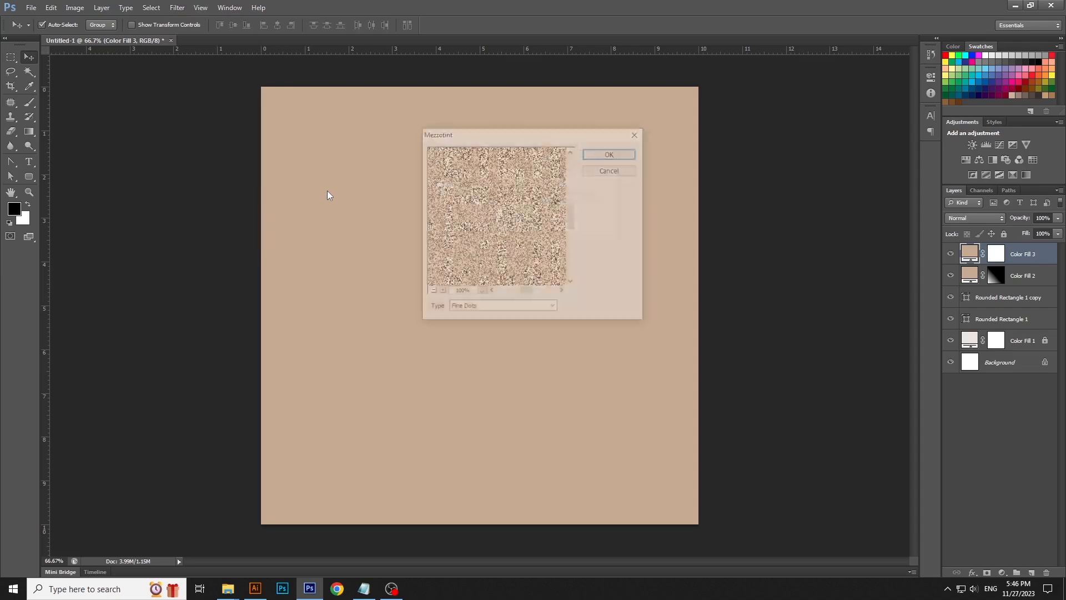
key(Return)
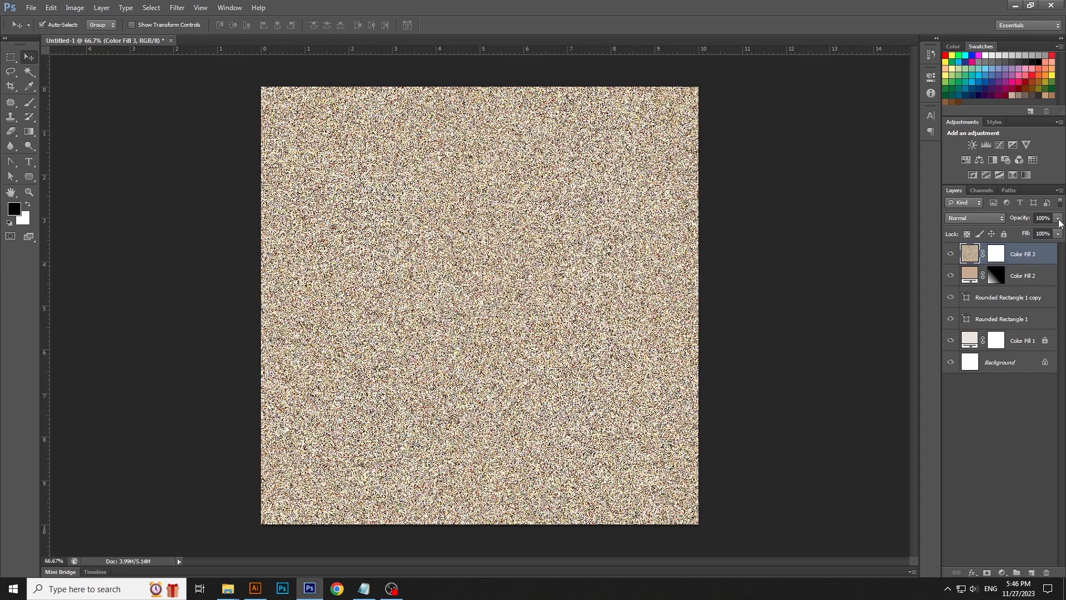
- Set the textured layer's blend mode to Overlay and its opacity to 16%
drag(1020, 236, 1017, 234)
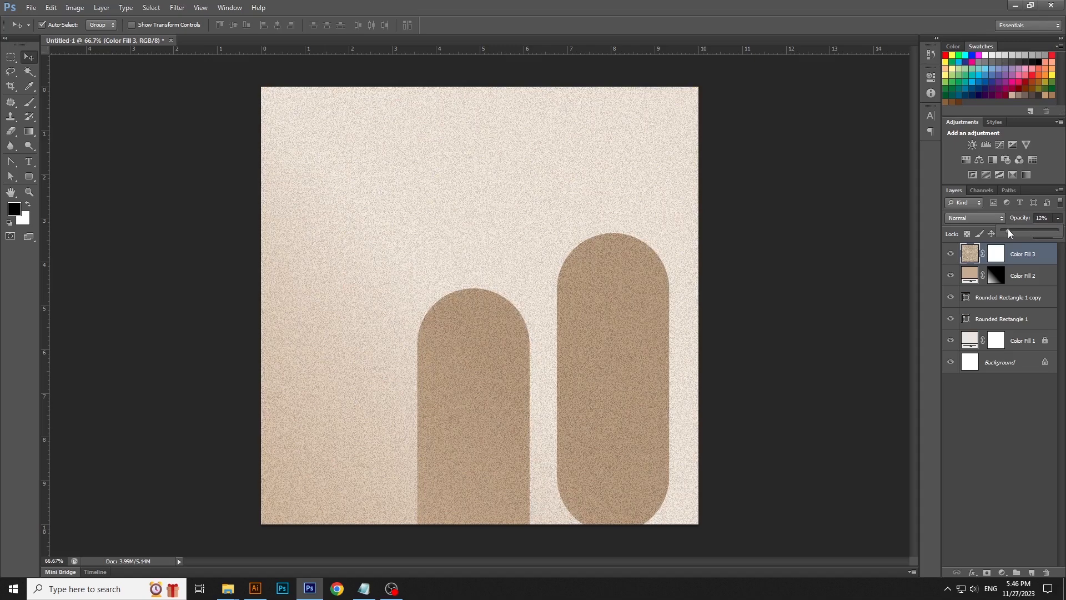
click(991, 223)
click(989, 219)
click(962, 363)
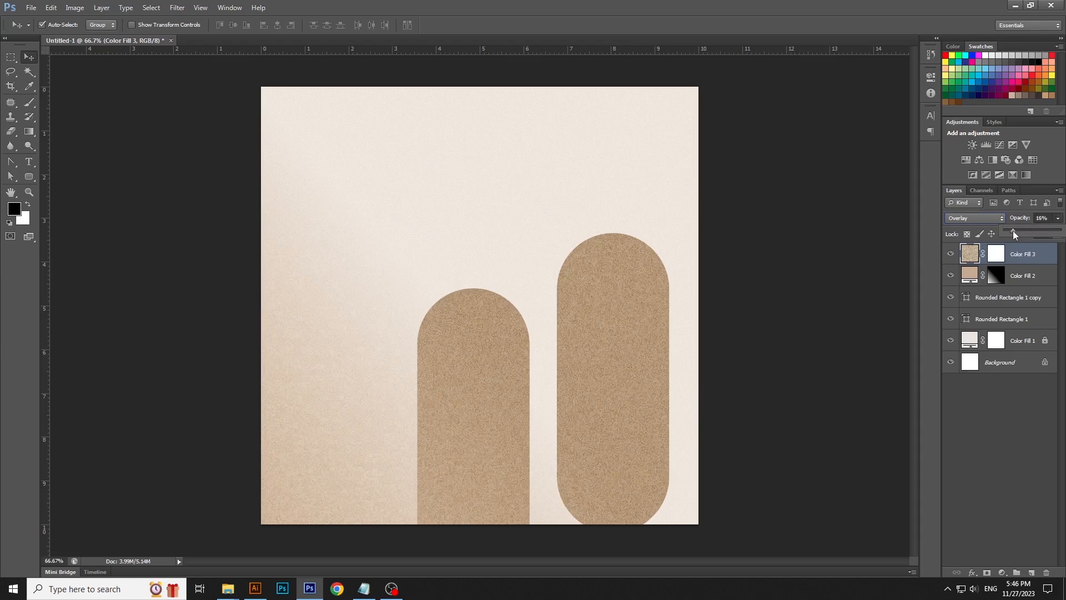
- Select all the layers and lock them
click(808, 328)
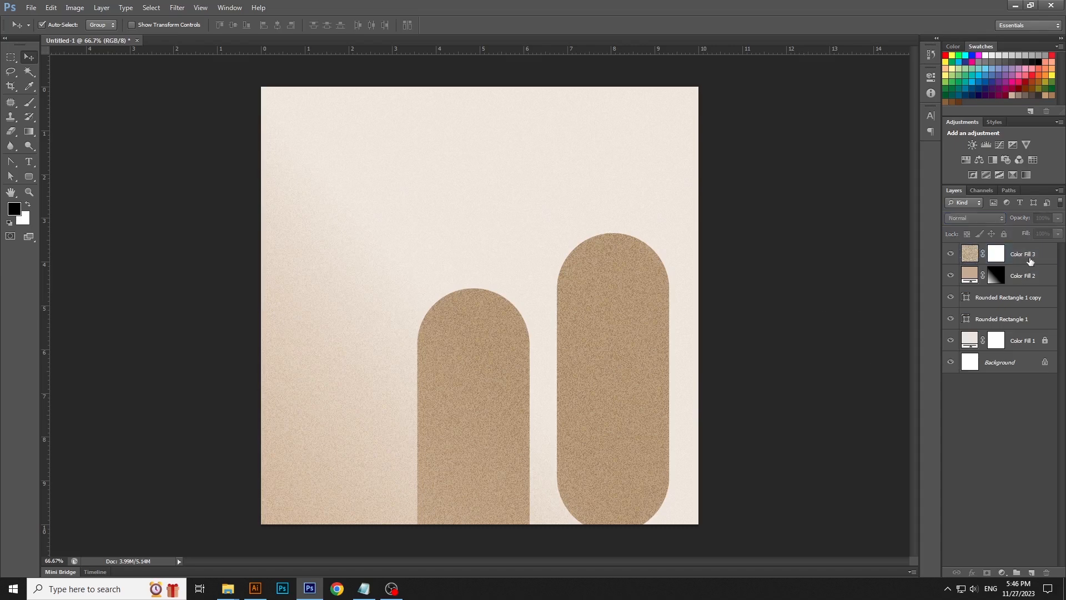
click(1030, 263)
shift+click(1027, 322)
click(1003, 234)
click(764, 317)
- Switch to File Explorer and place the Untitled-1 iced coffee image from the coffee folder into the document
mouse_move(227, 588)
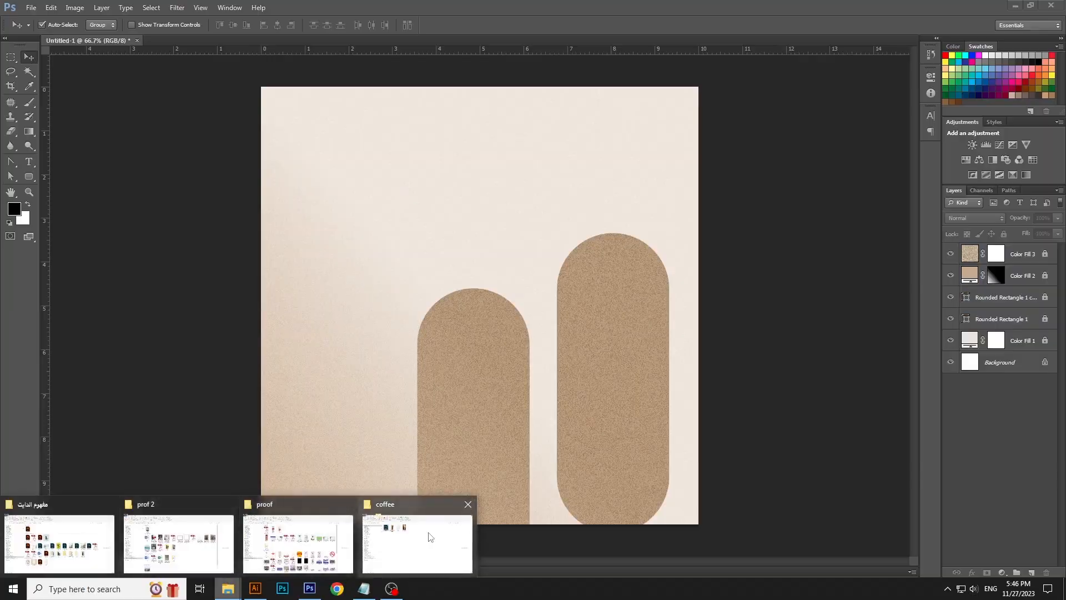
click(417, 534)
click(409, 146)
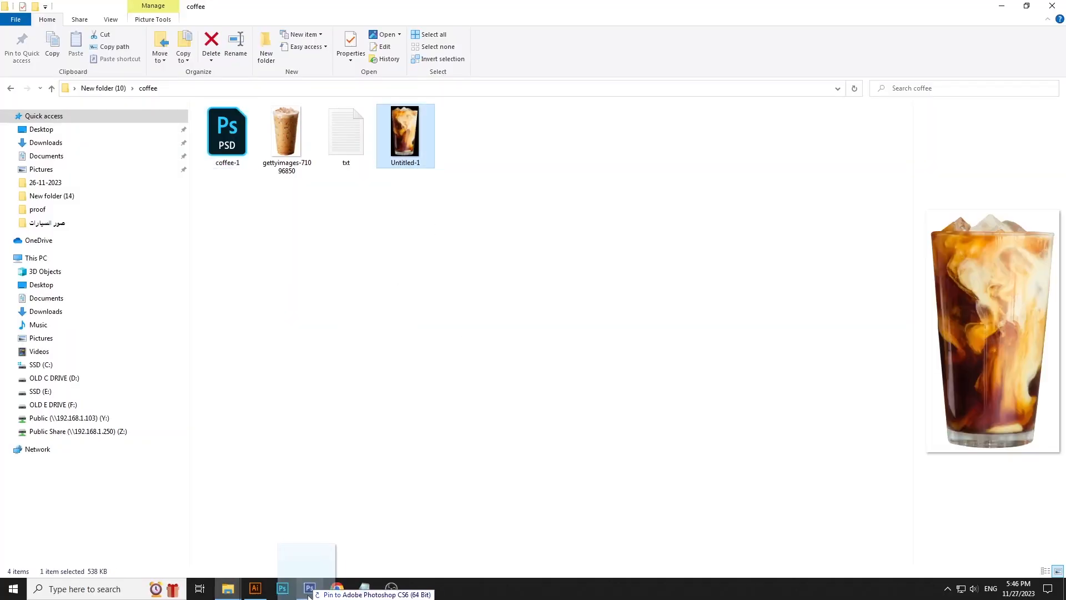
click(310, 589)
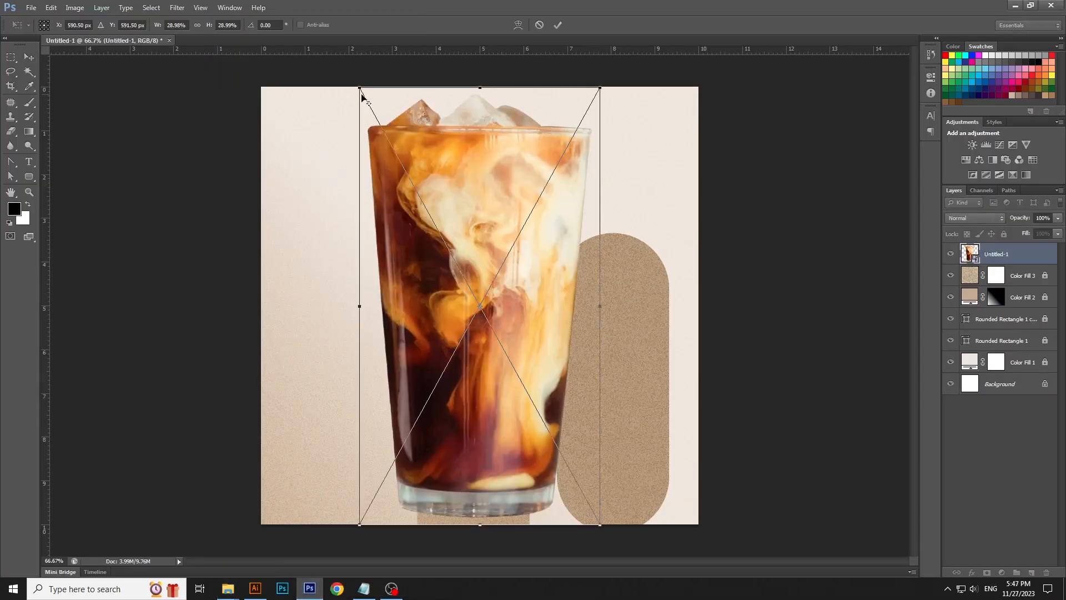
- Scale the placed coffee glass down and position it over the shorter arch
drag(358, 93, 409, 178)
drag(500, 261, 491, 327)
drag(535, 242, 534, 277)
drag(499, 330, 499, 356)
key(Return)
click(763, 350)
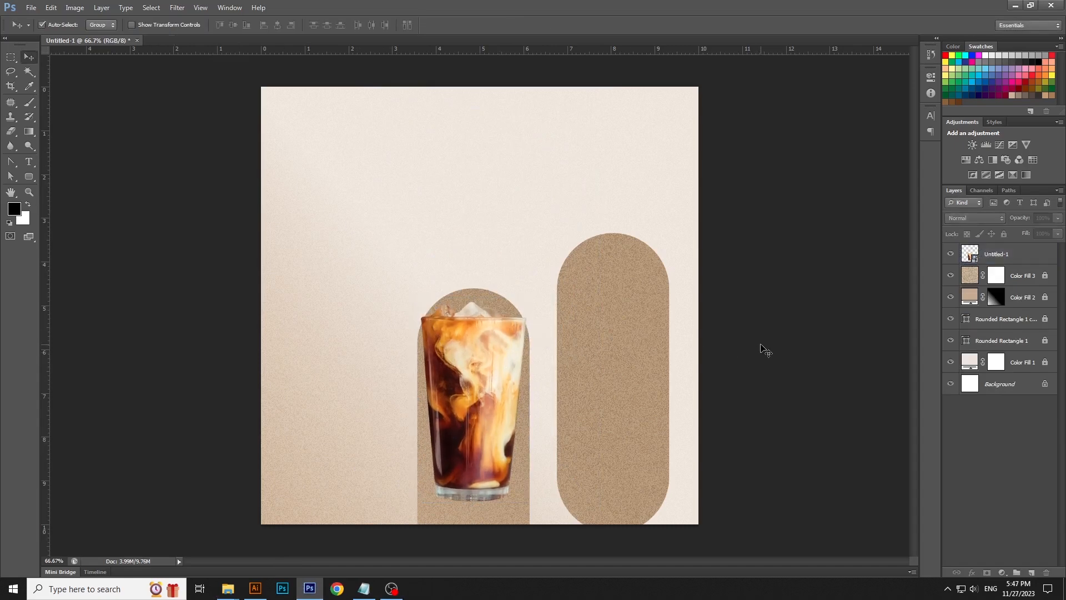
- Place the gettyimages-71096850 iced coffee cup, scale it down and position it over the taller arch
click(235, 593)
click(422, 536)
drag(299, 170, 578, 400)
drag(354, 91, 418, 200)
drag(518, 289, 653, 338)
key(Return)
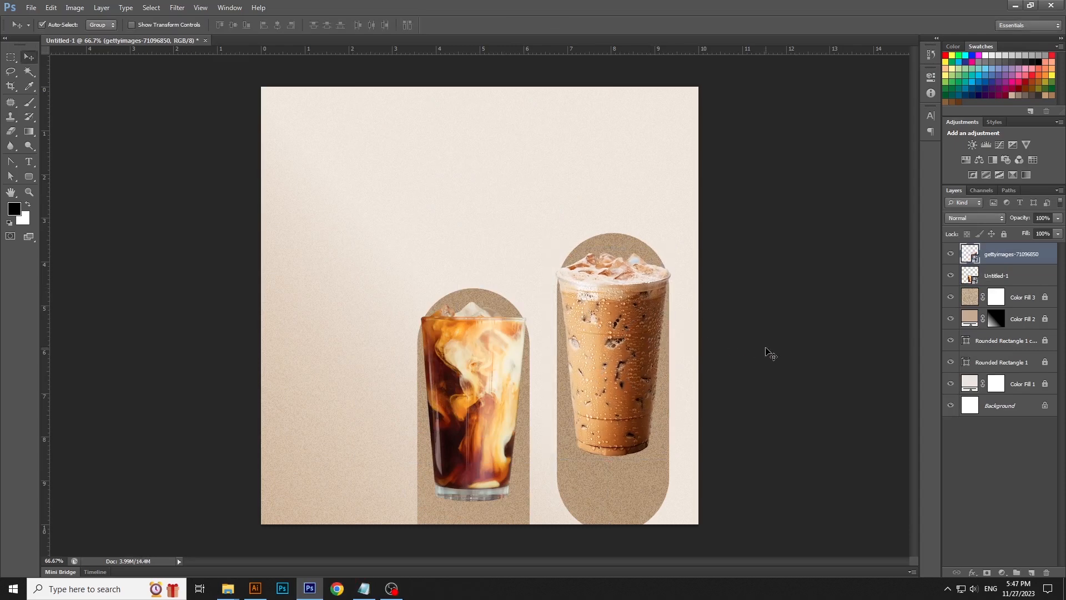
- Set the opacity of both rounded rectangle layers to 25%
click(999, 340)
shift+click(994, 362)
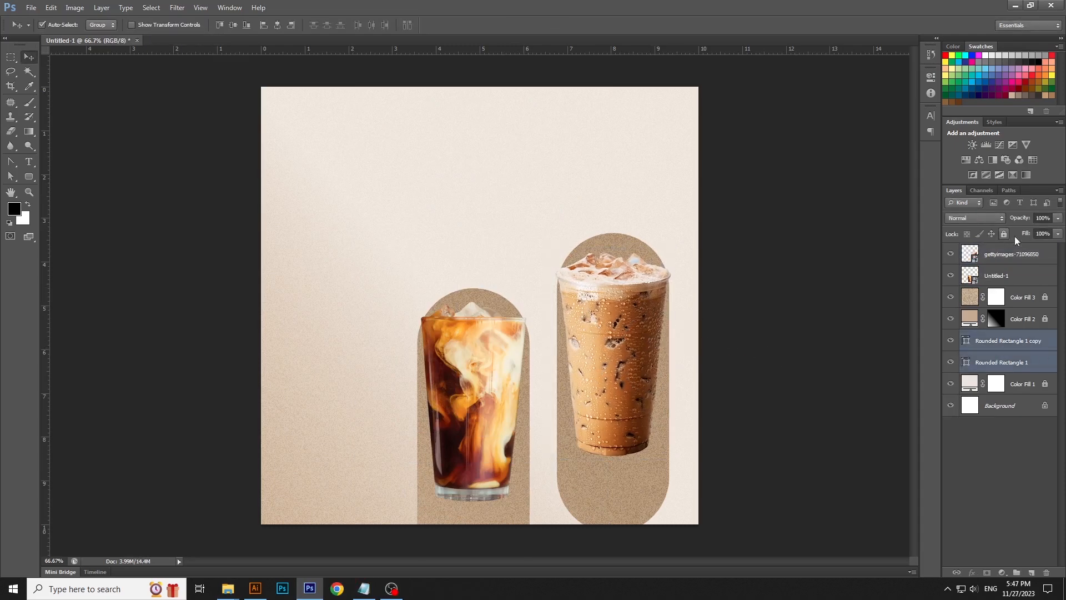
click(1056, 222)
drag(1014, 231, 1012, 233)
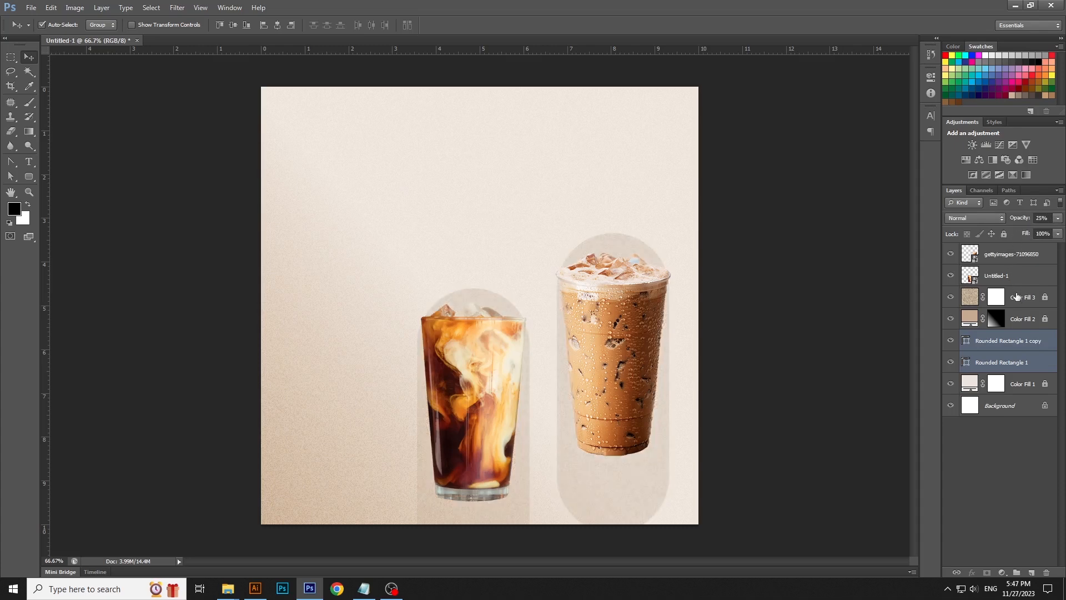
- Set the Color Fill 3 layer's blend mode to Overlay and its opacity to 30%
click(1020, 297)
click(1003, 234)
click(1057, 219)
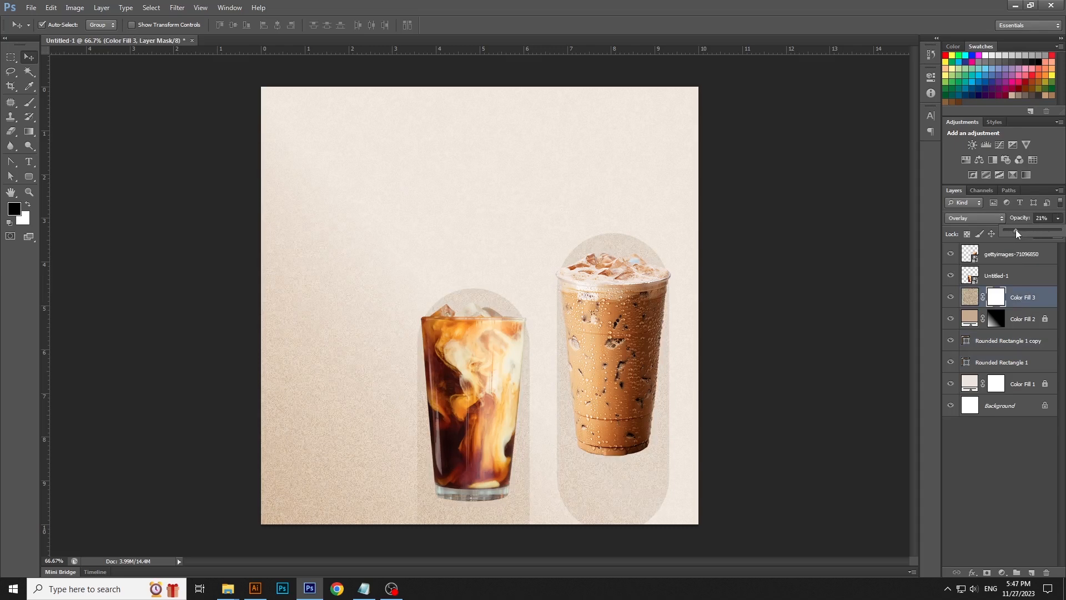
drag(1017, 233, 1017, 232)
click(842, 290)
click(1028, 299)
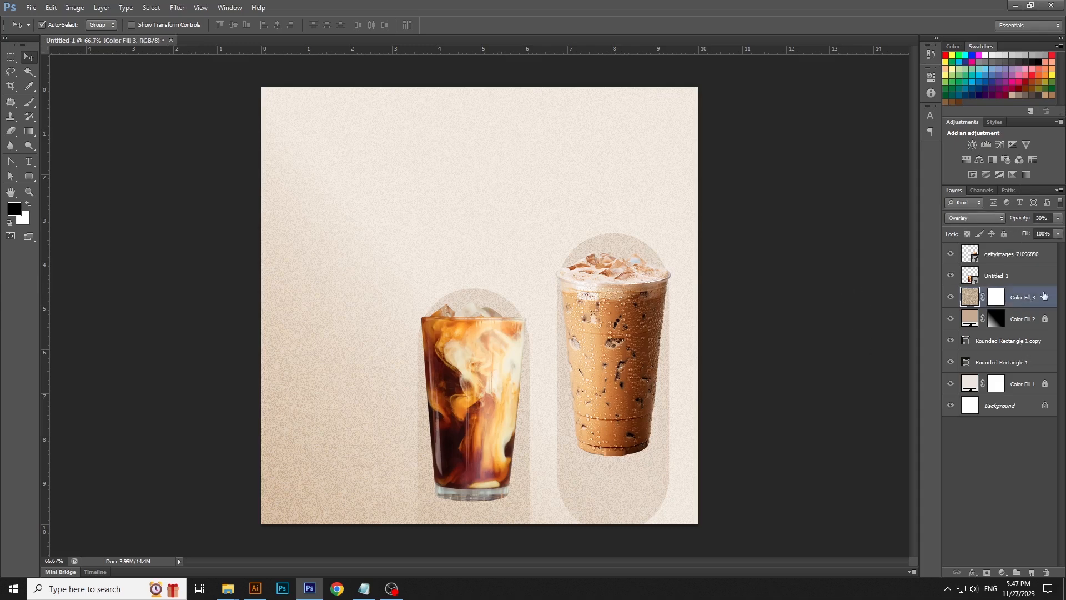
- Select the taller iced coffee cup layer and duplicate it
ctrl+click(1015, 340)
ctrl+click(1012, 362)
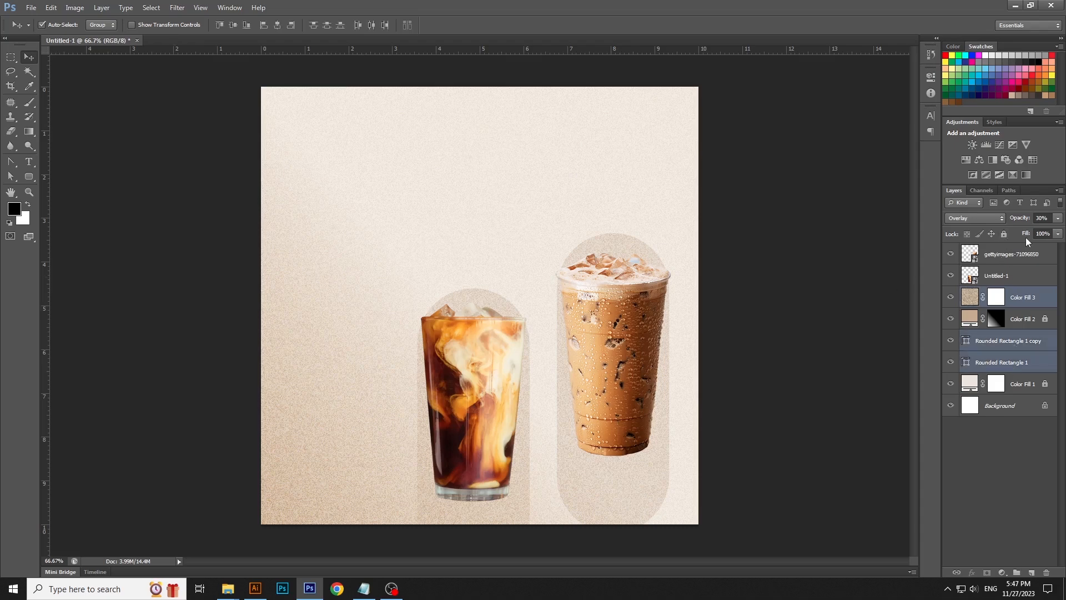
click(1003, 234)
click(626, 373)
click(517, 403)
click(631, 372)
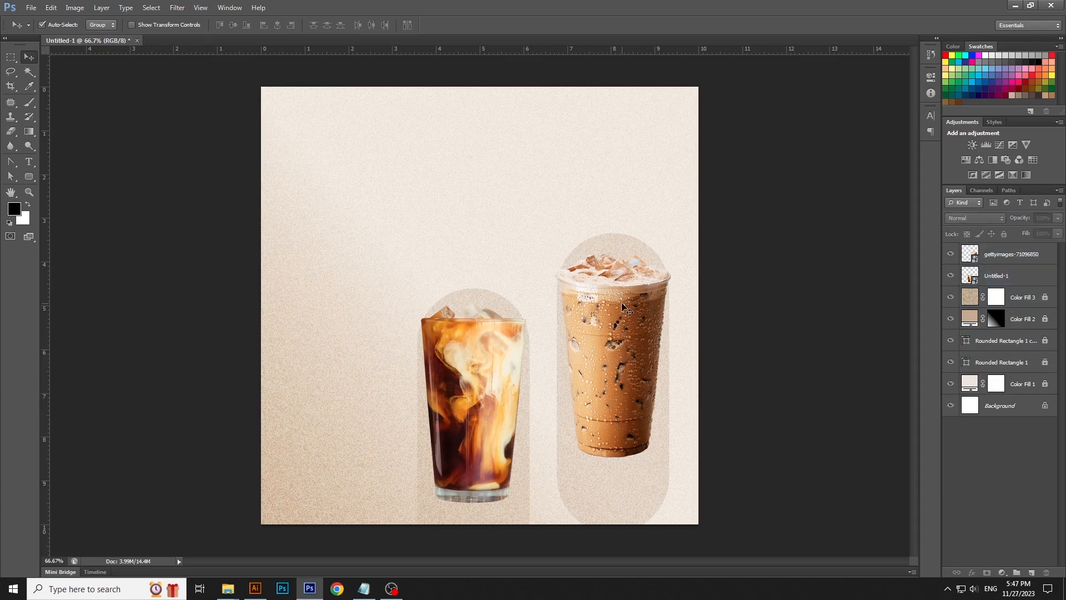
right_click(1049, 260)
click(960, 212)
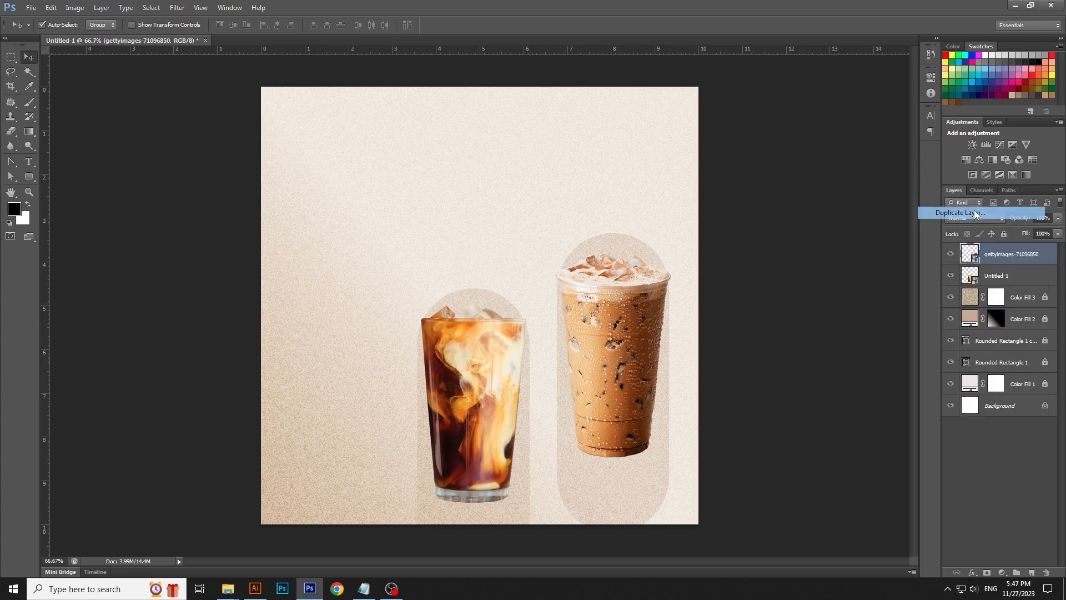
click(646, 187)
click(1036, 275)
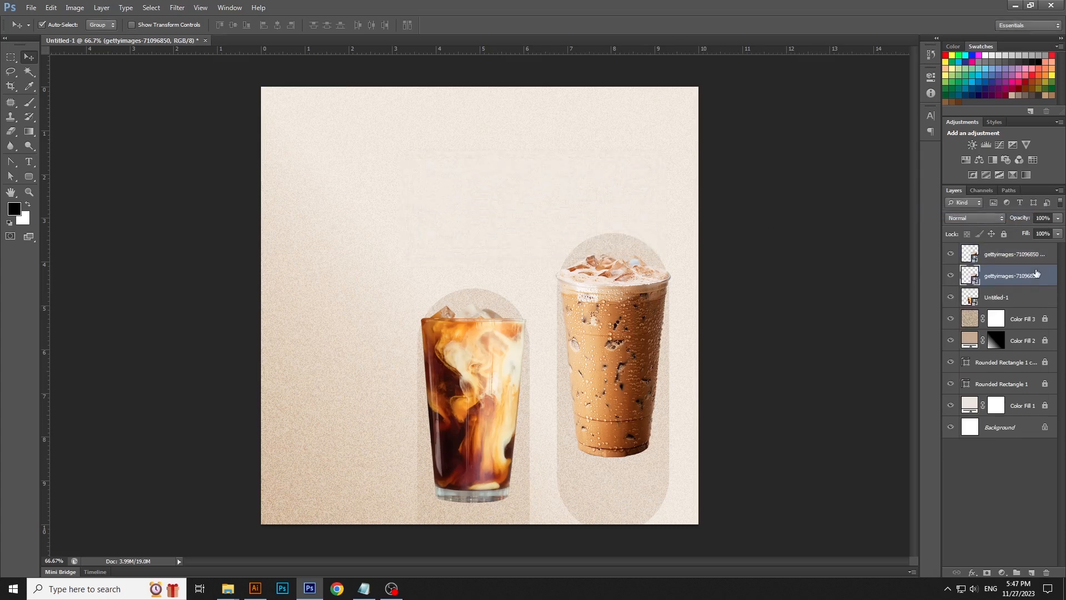
- Distort the duplicated cup into a slanted shape leaning down toward the glass to form a shadow
key(ctrl+t)
drag(611, 251, 551, 345)
key(Return)
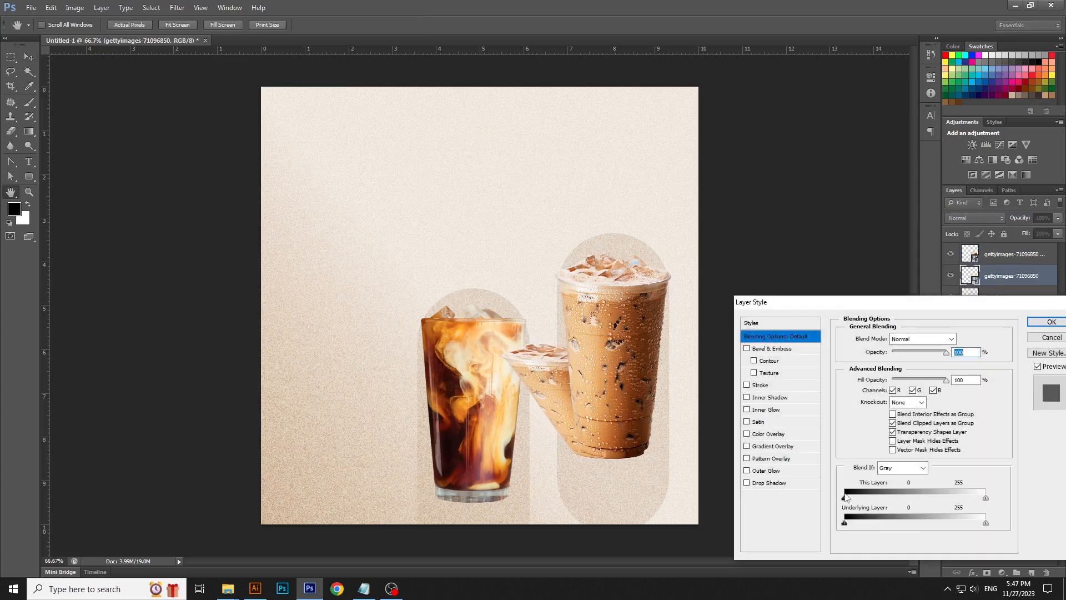
- Apply a Color Overlay with color c6ac8f to the shadow layer
click(772, 433)
click(961, 338)
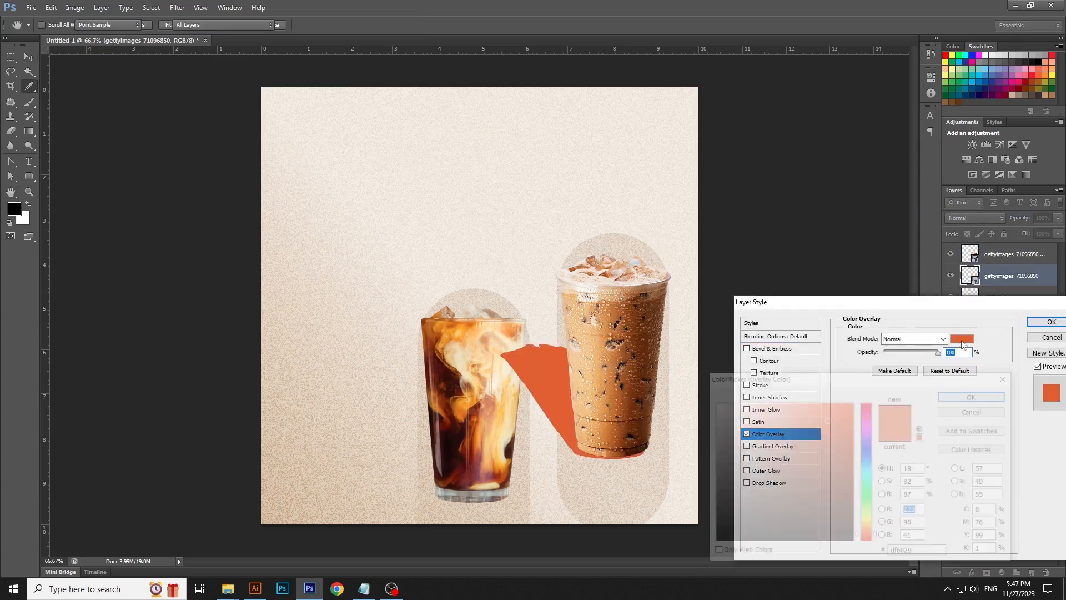
click(934, 552)
text(c6)
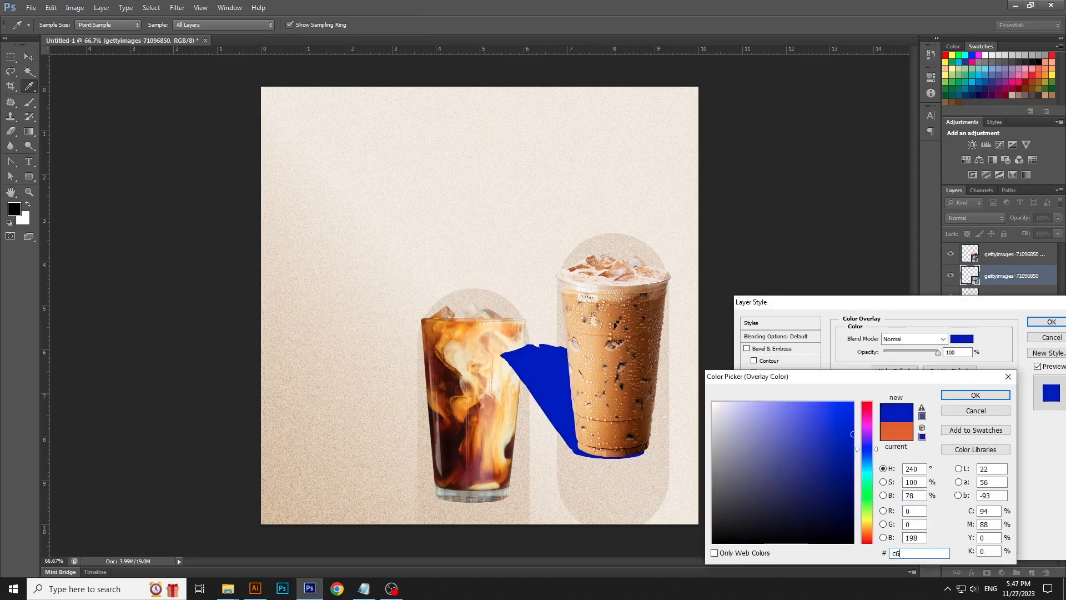
text(ac8f)
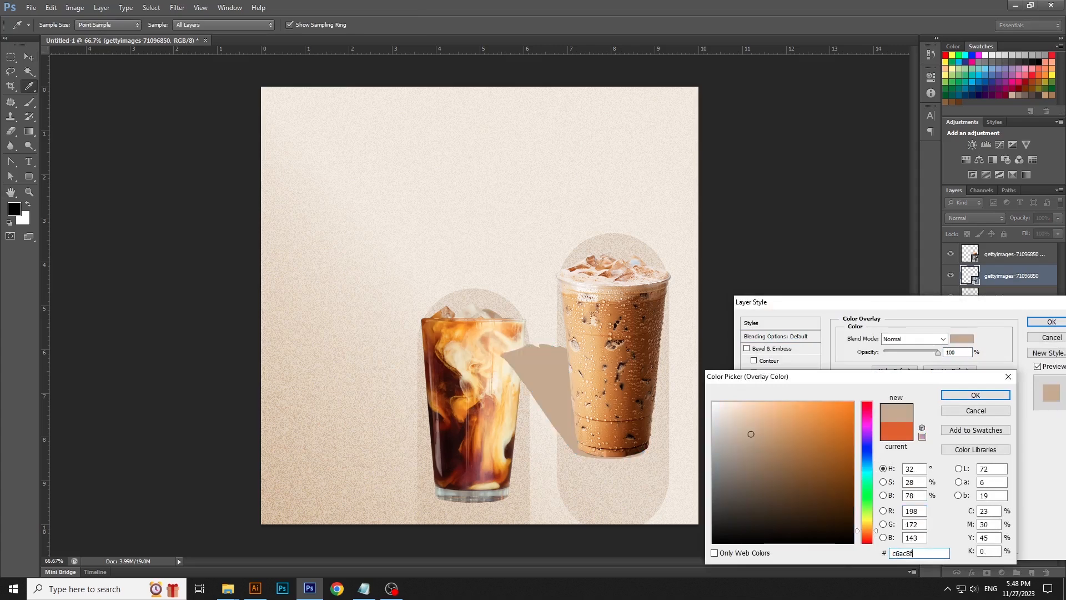
key(Return)
key(Return)
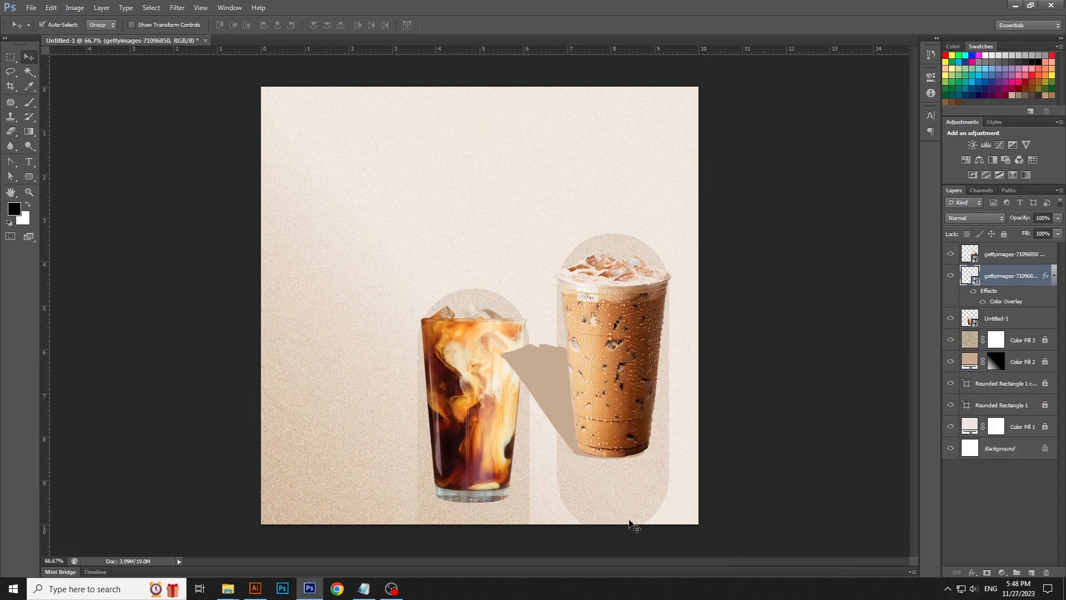
- Apply a Gaussian Blur with a radius of about 18.2 pixels to the shadow layer
click(178, 7)
mouse_move(200, 119)
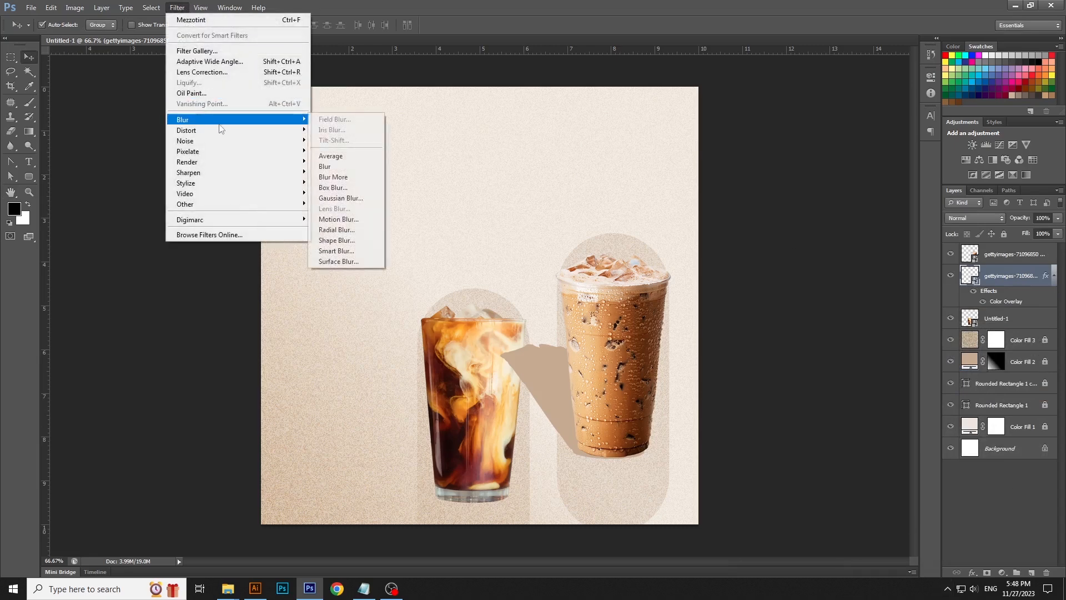
click(341, 198)
click(743, 495)
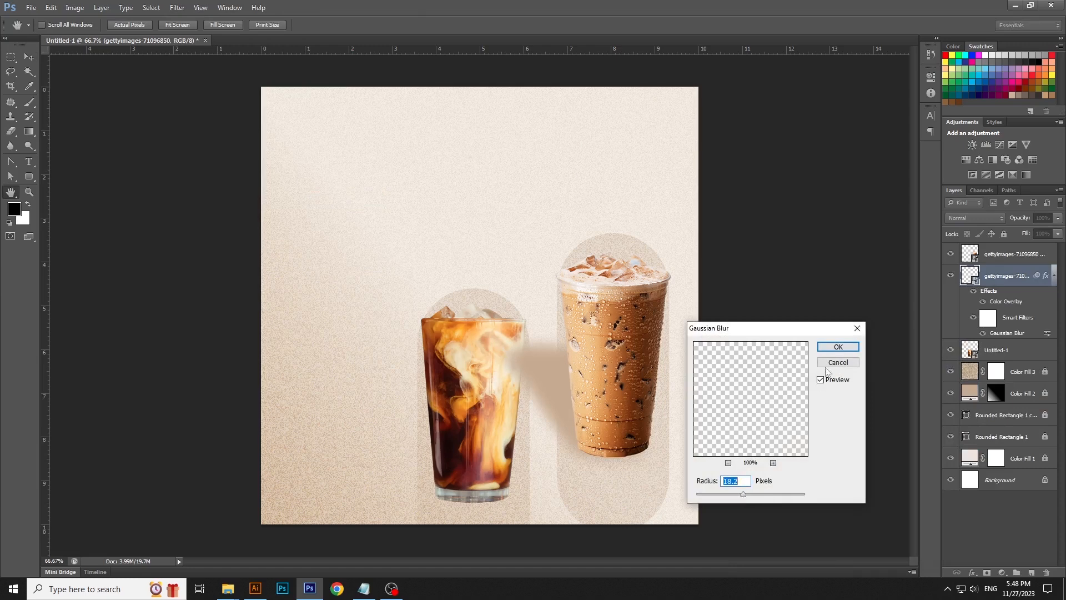
click(838, 347)
- Move the shadow layer below the Untitled-1 glass layer in the layer stack
click(1054, 274)
drag(1020, 276, 1022, 307)
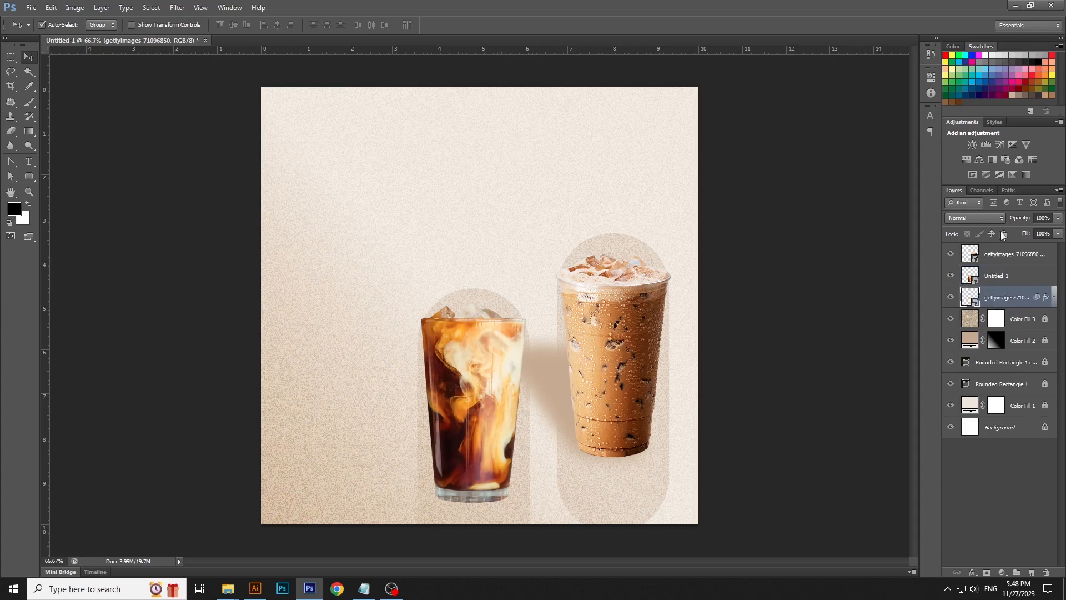
click(988, 218)
click(958, 270)
click(978, 218)
click(981, 228)
- Transform the cup shadow, shifting its slanted edge slightly to the left
key(ctrl+t)
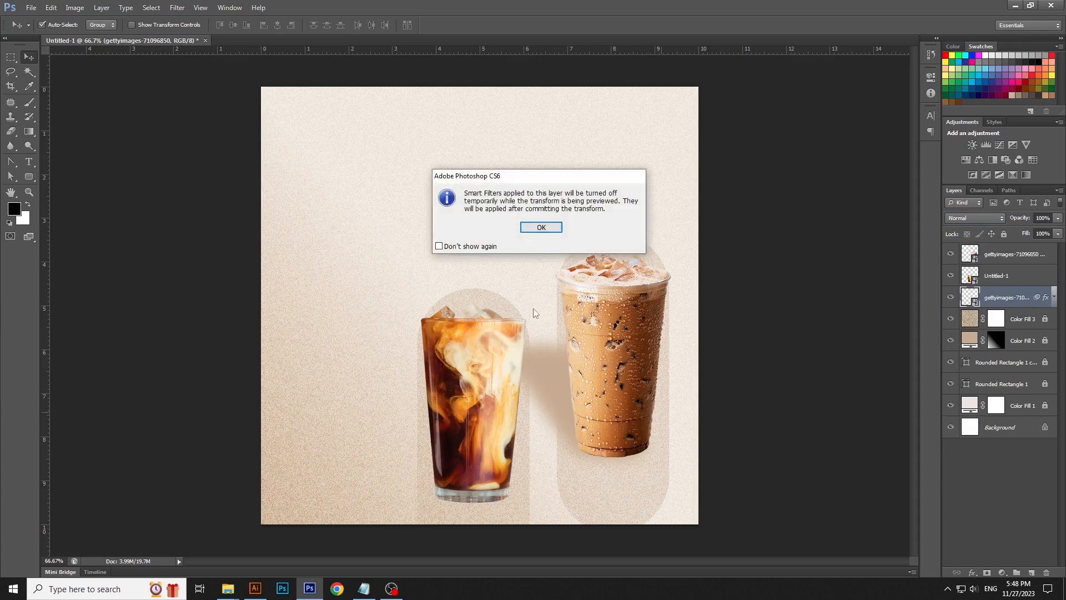
click(545, 232)
drag(549, 348, 519, 350)
key(Return)
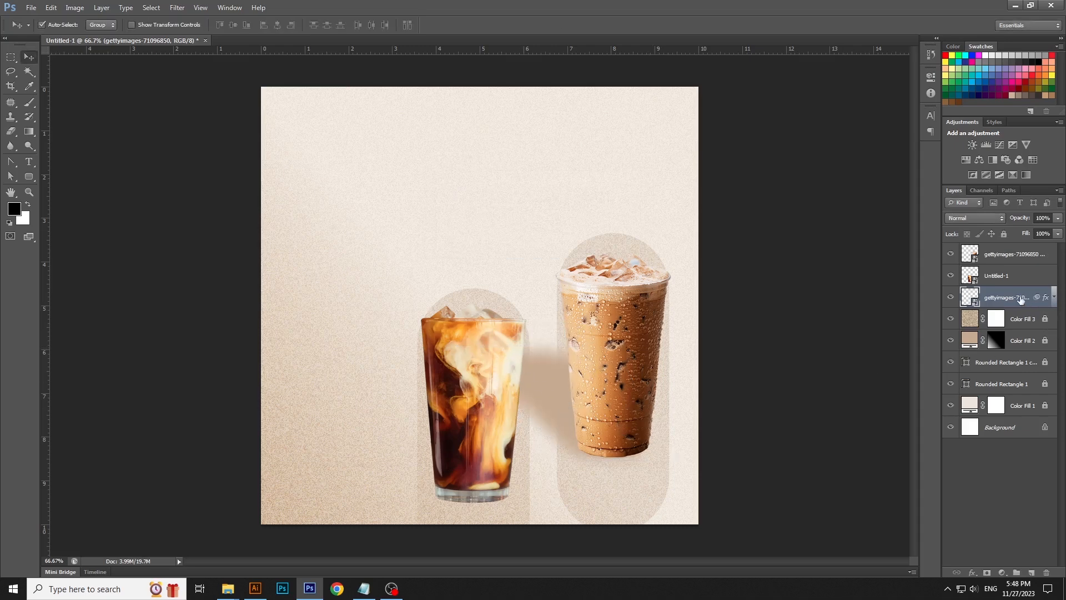
- Create a new smart object copy of the shadow and distort it into a slanted shadow behind the glass
right_click(1020, 300)
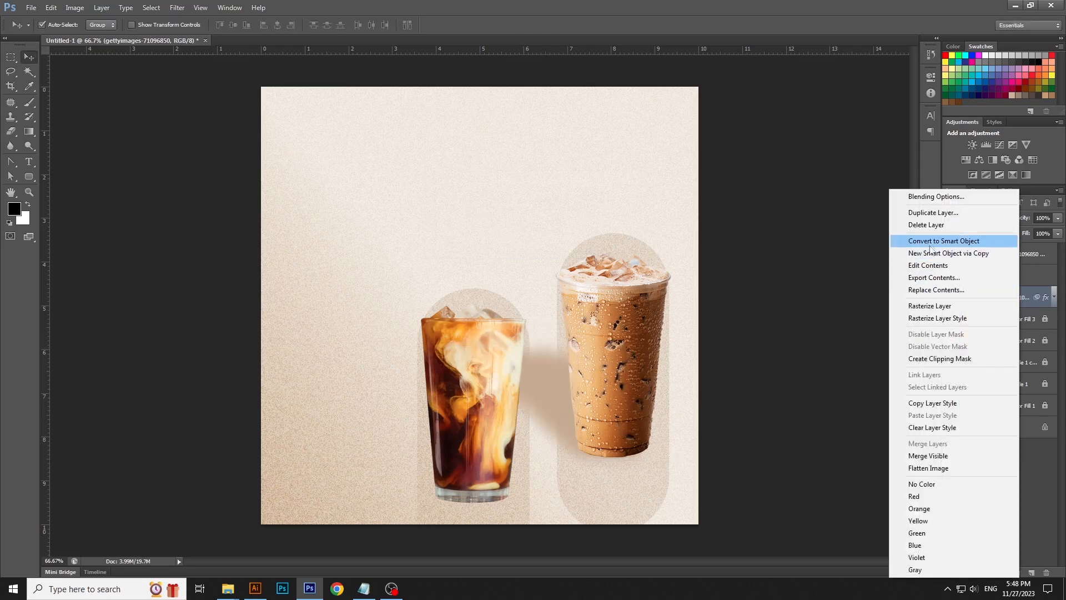
click(928, 253)
key(ctrl+t)
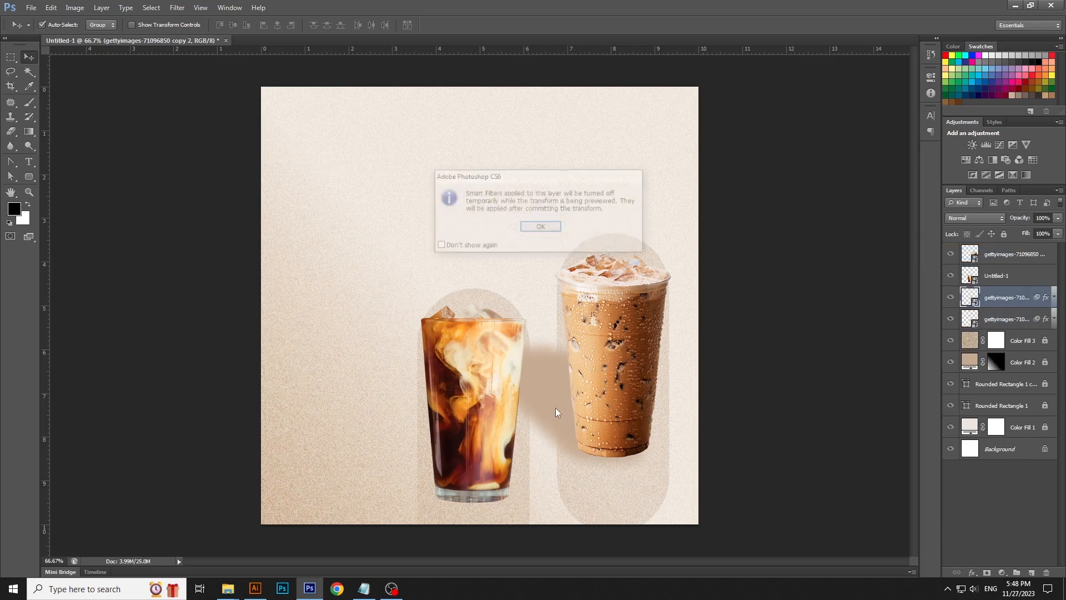
click(549, 234)
drag(556, 376, 458, 376)
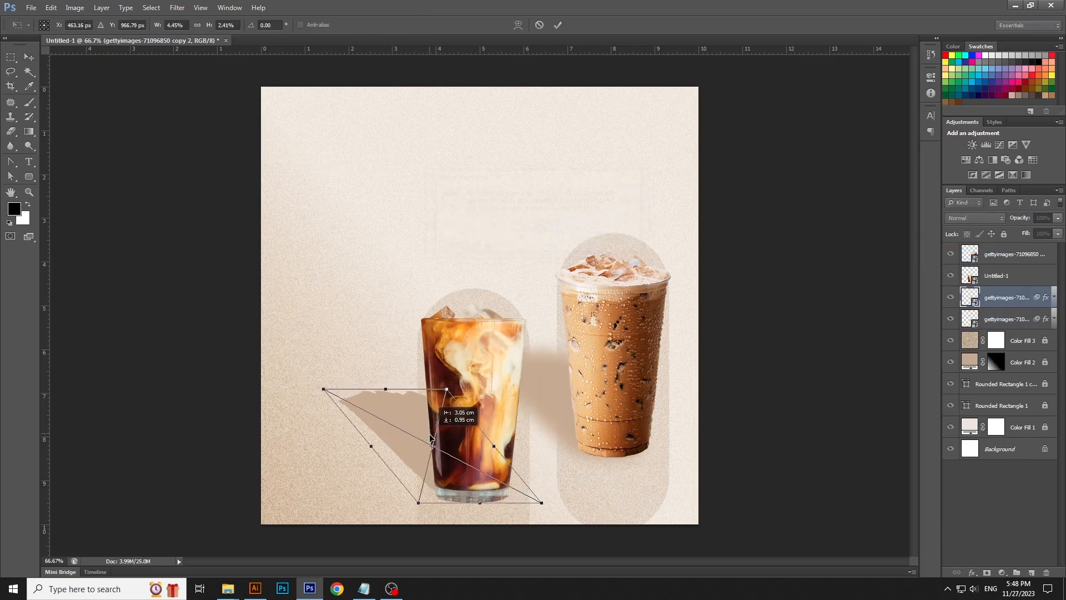
key(Return)
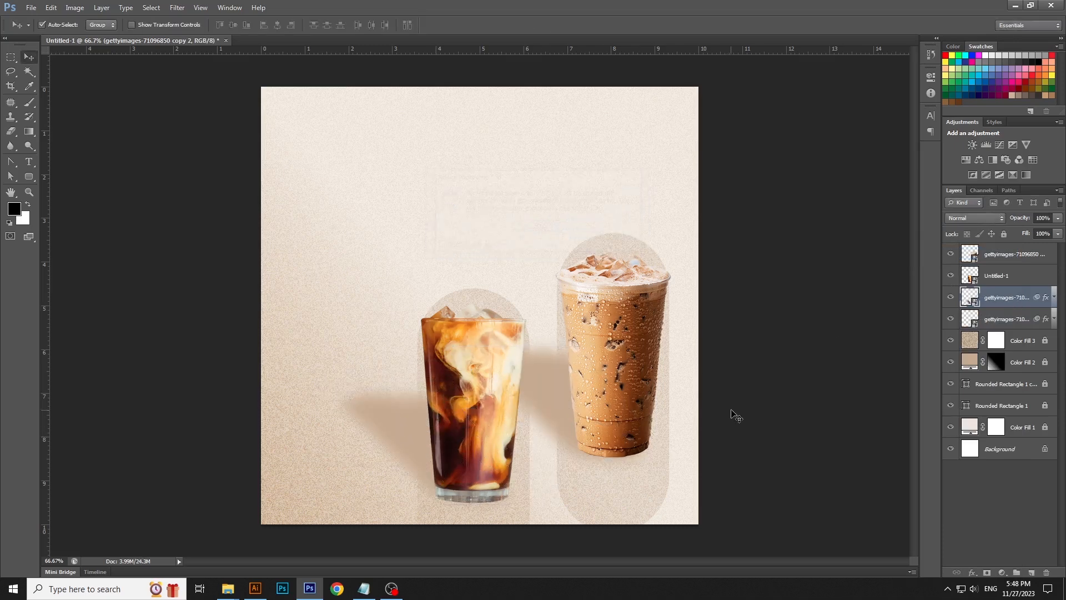
- Change the glass shadow's Color Overlay color to b09372
click(769, 400)
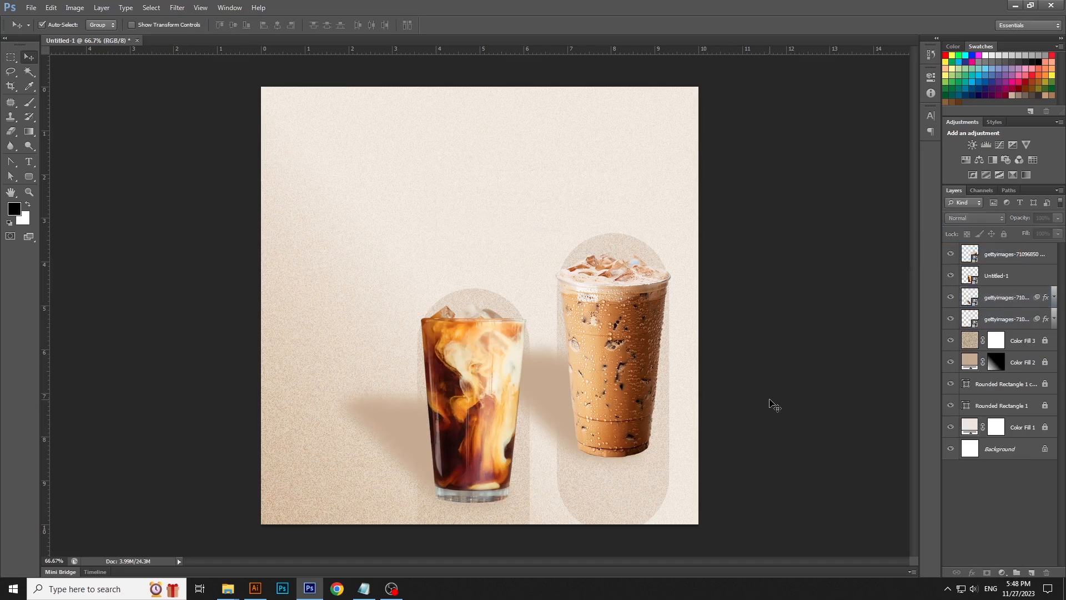
key(ctrl+minus)
key(ctrl+plus)
click(1045, 298)
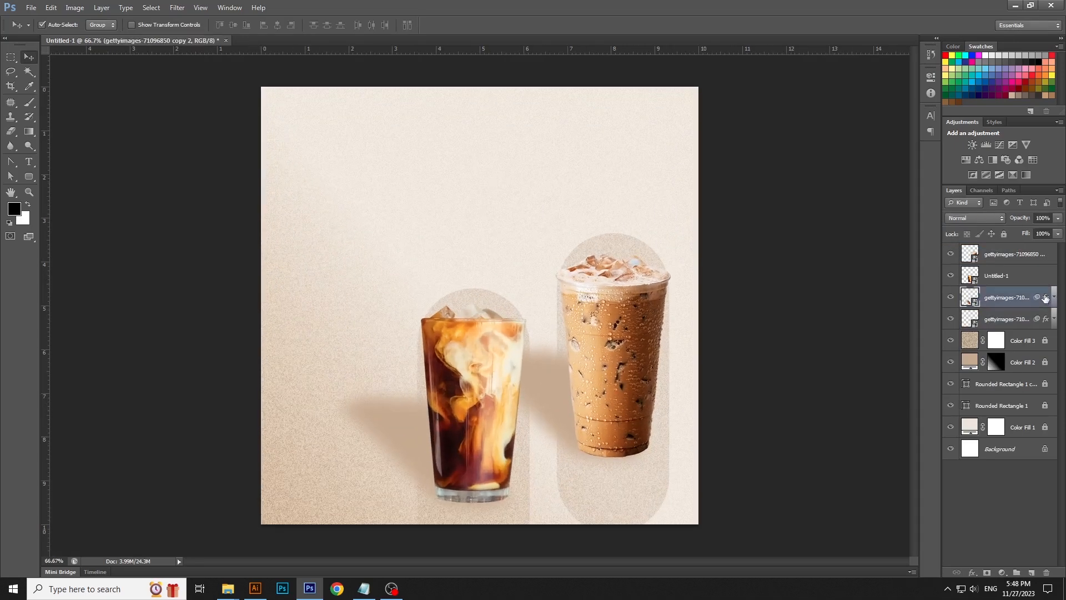
double_click(998, 303)
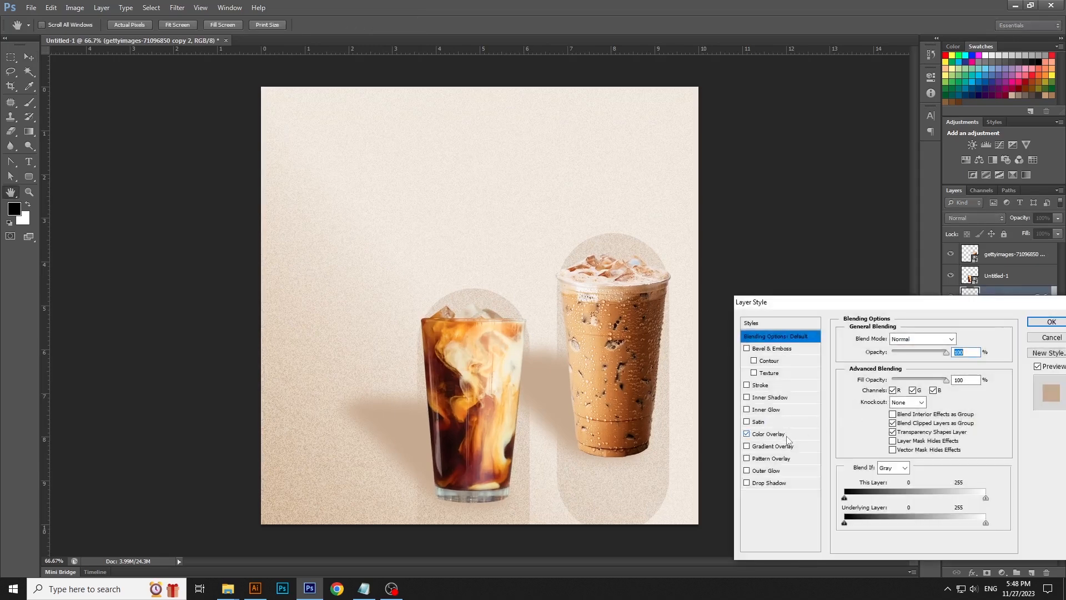
click(768, 433)
click(766, 449)
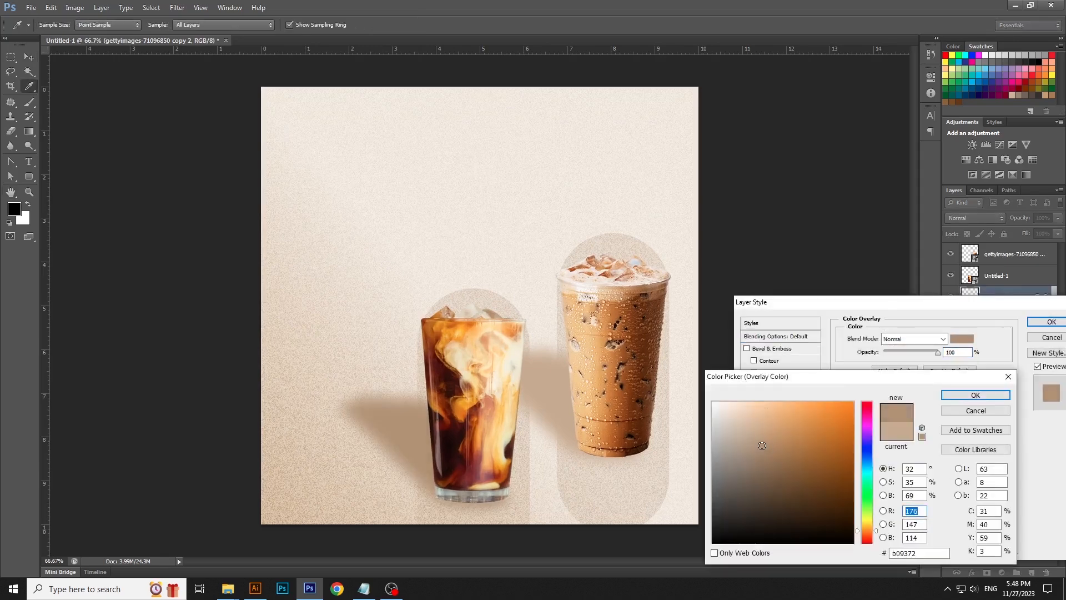
click(975, 395)
click(1049, 322)
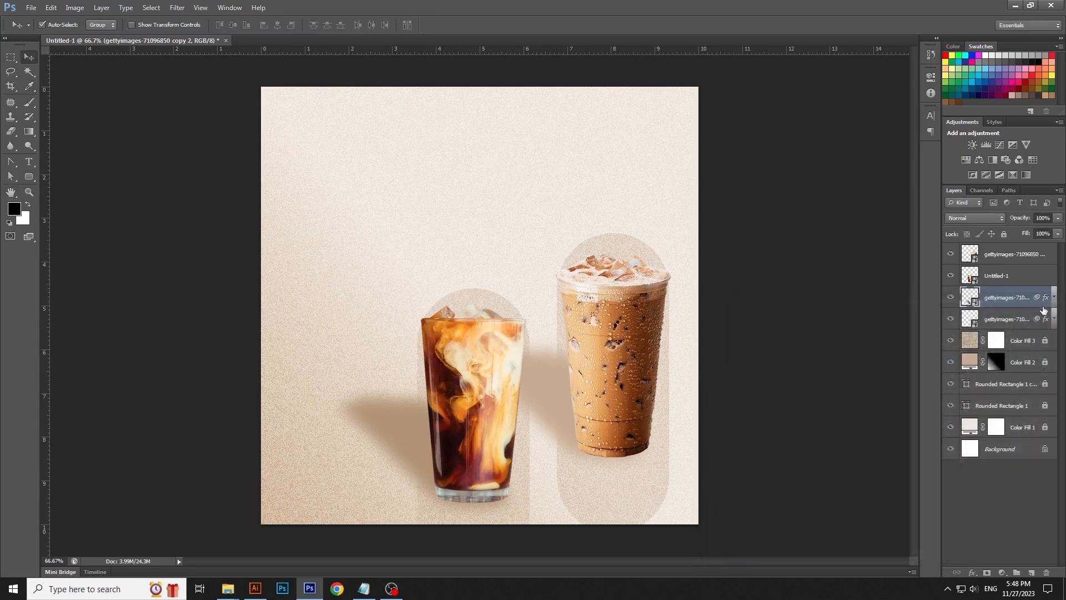
- Copy the layer style from the glass shadow and paste it onto the cup shadow layer
right_click(1017, 299)
click(944, 403)
click(1021, 325)
right_click(1020, 319)
click(944, 415)
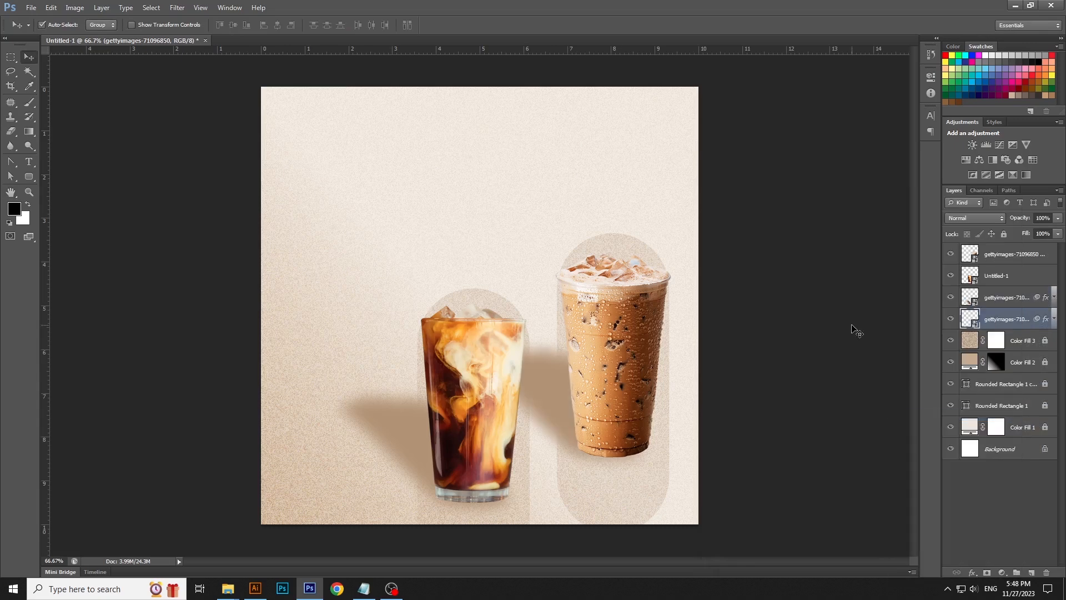
click(857, 332)
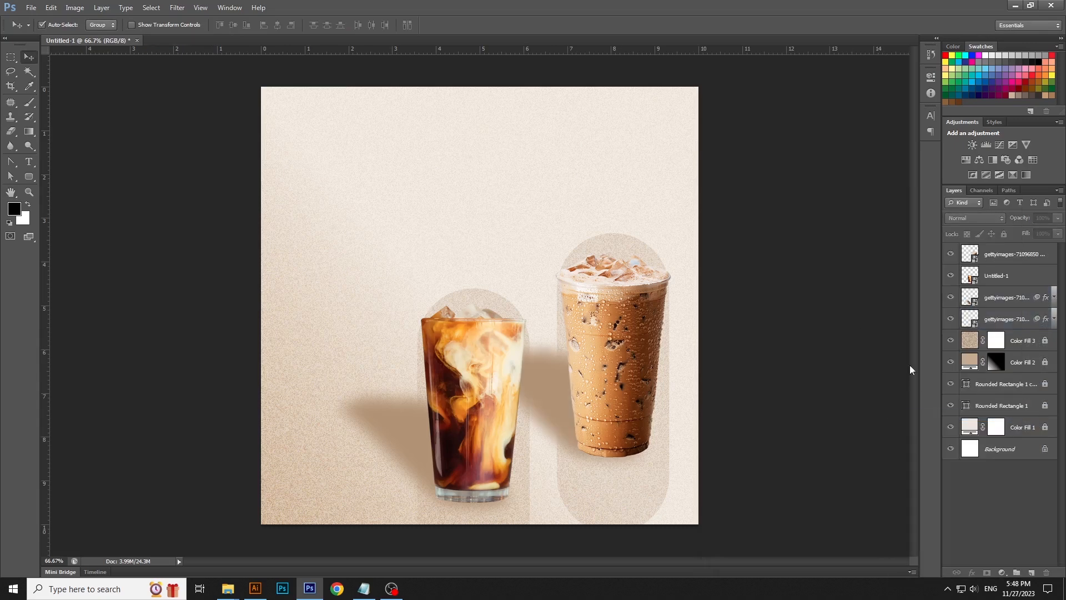
- Switch to Notepad, copy the line PREMIUM COFFEE, and return to select the Type tool
click(363, 589)
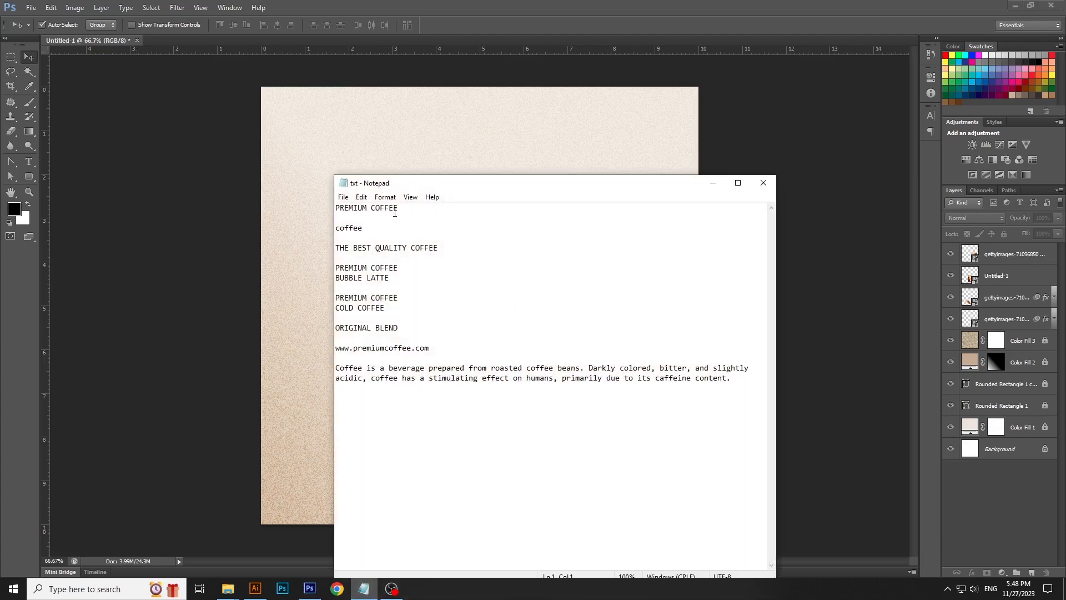
key(shift+Home)
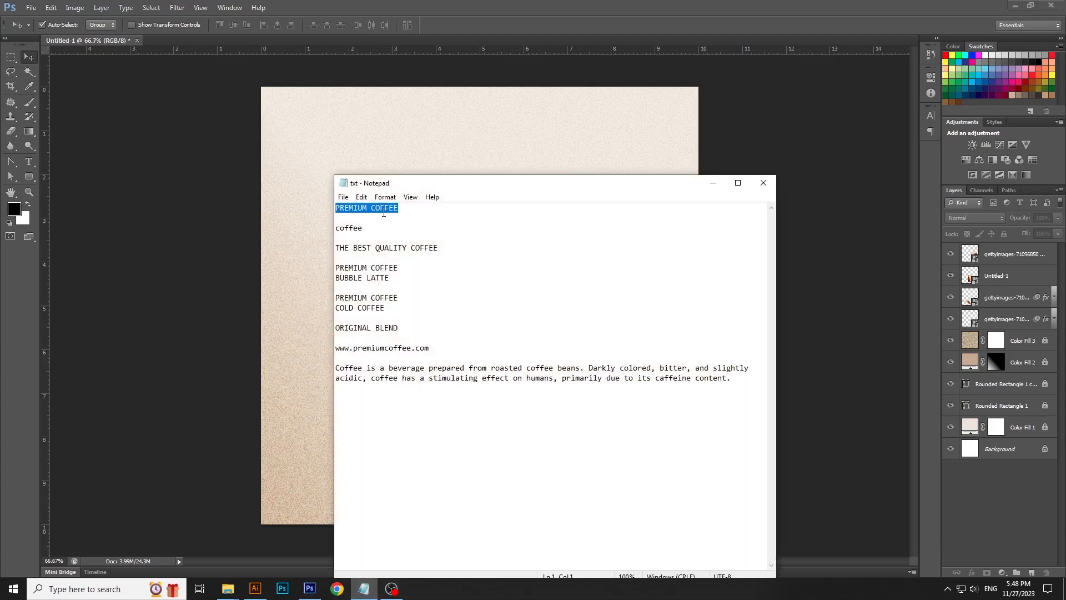
click(384, 211)
key(End)
key(shift+Home)
click(361, 198)
click(379, 238)
click(713, 183)
click(35, 161)
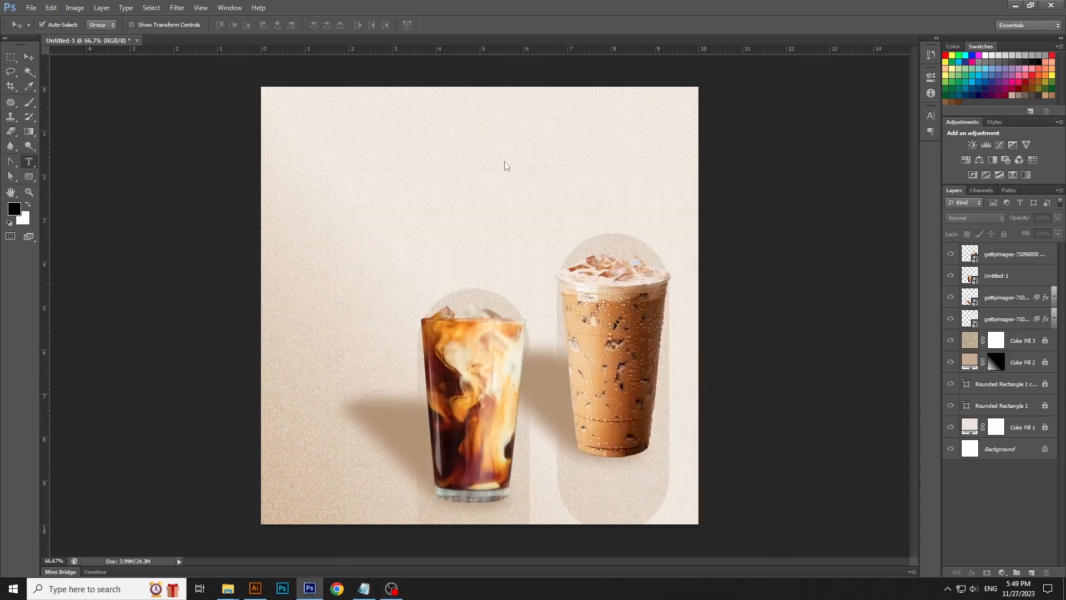
- Paste PREMIUM COFFEE as text near the top of the canvas and set its font to Somar Medium
click(468, 148)
key(ctrl+v)
key(ctrl+a)
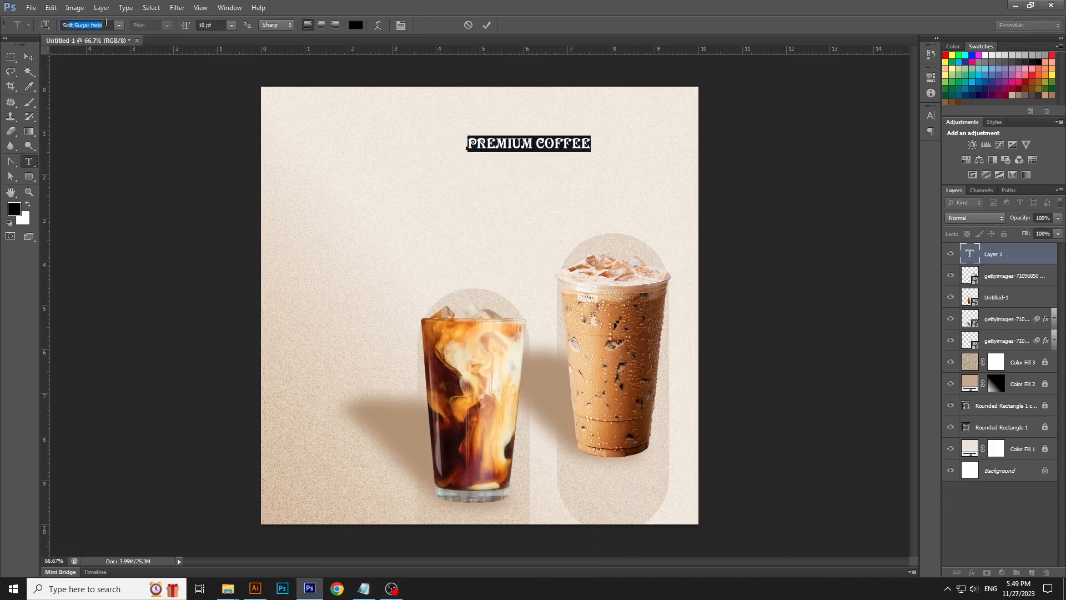
key(Return)
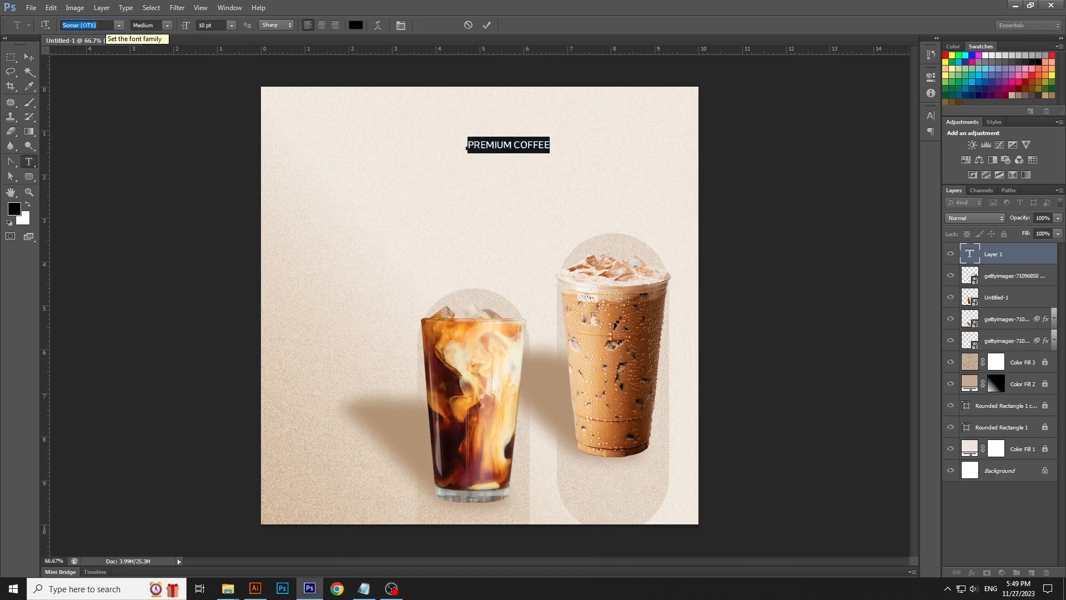
double_click(107, 23)
key(Return)
key(ctrl+Return)
- Align the PREMIUM COFFEE text to the canvas and scale it down to about 57% near the top center
key(v)
key(ctrl+a)
click(277, 25)
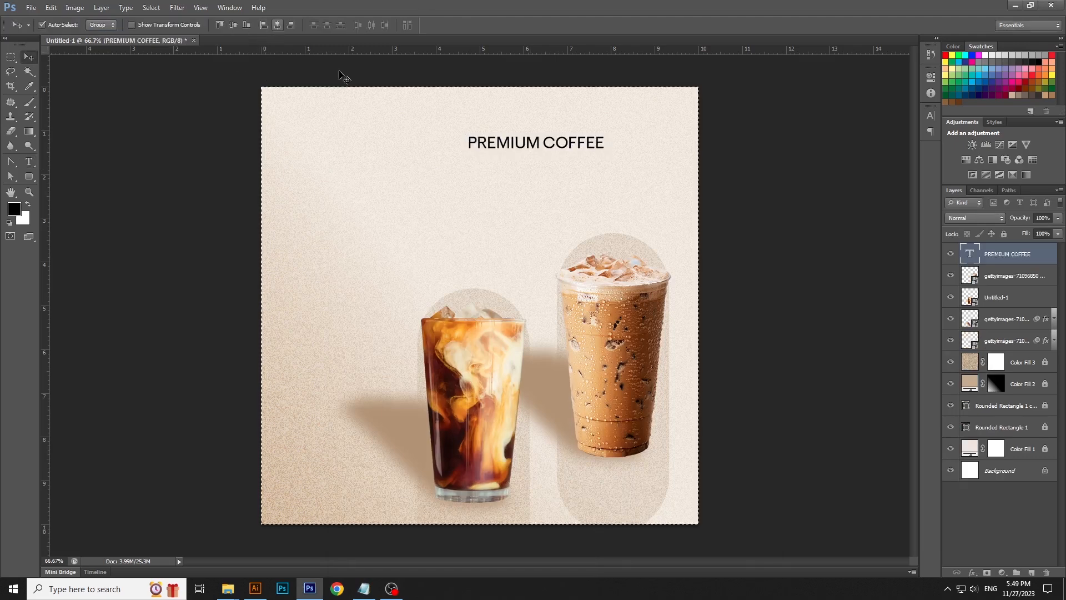
key(ctrl+d)
key(ctrl+t)
drag(550, 151, 522, 156)
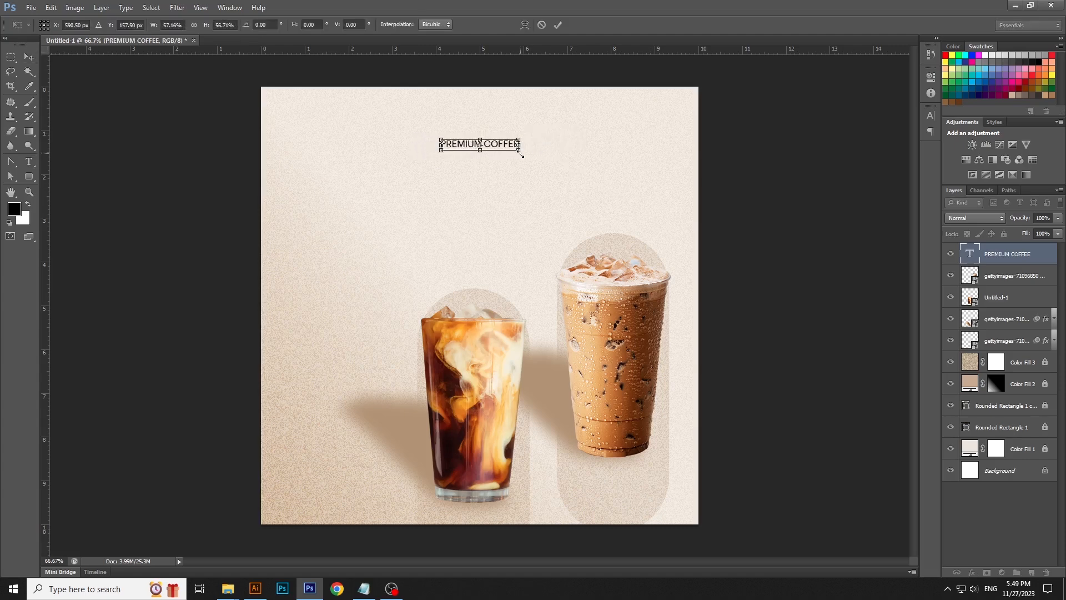
key(Return)
- Set the PREMIUM COFFEE text colour to #a53c02
key(t)
click(504, 145)
key(ctrl+a)
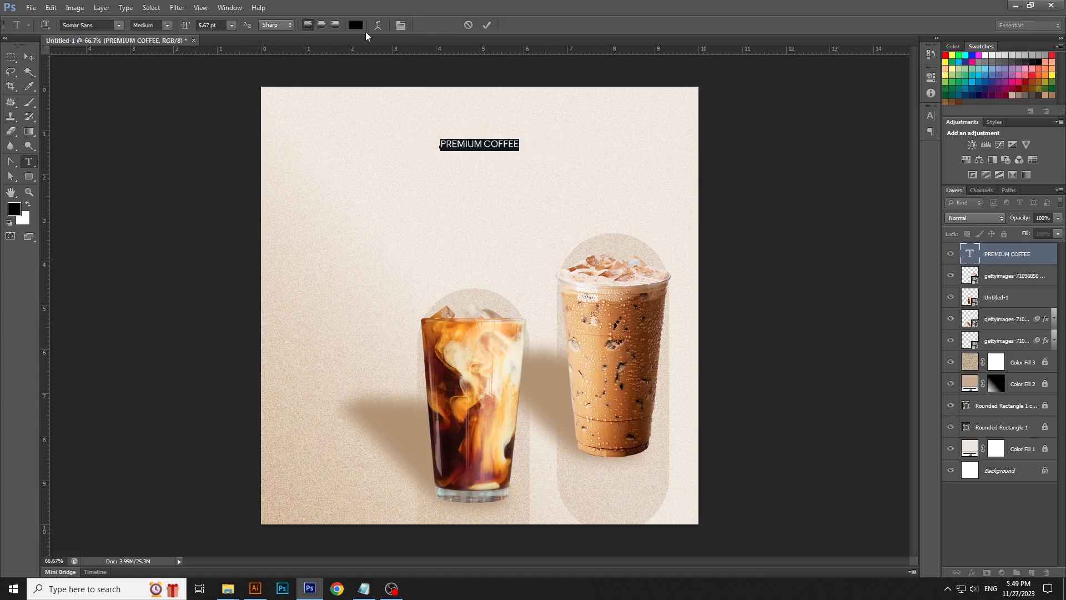
click(356, 25)
double_click(920, 552)
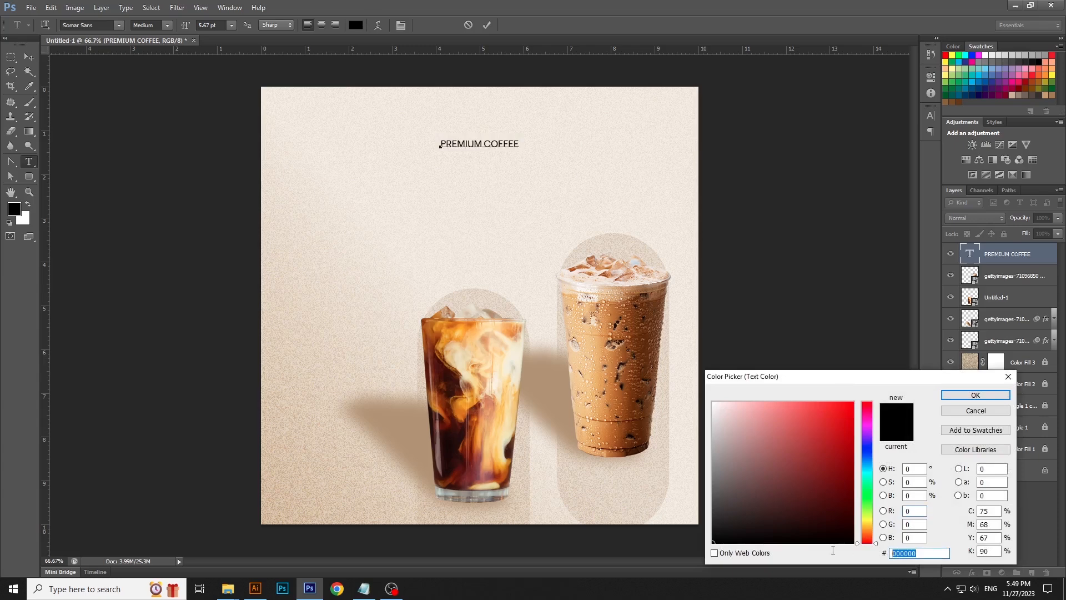
text(a53)
text(c00)
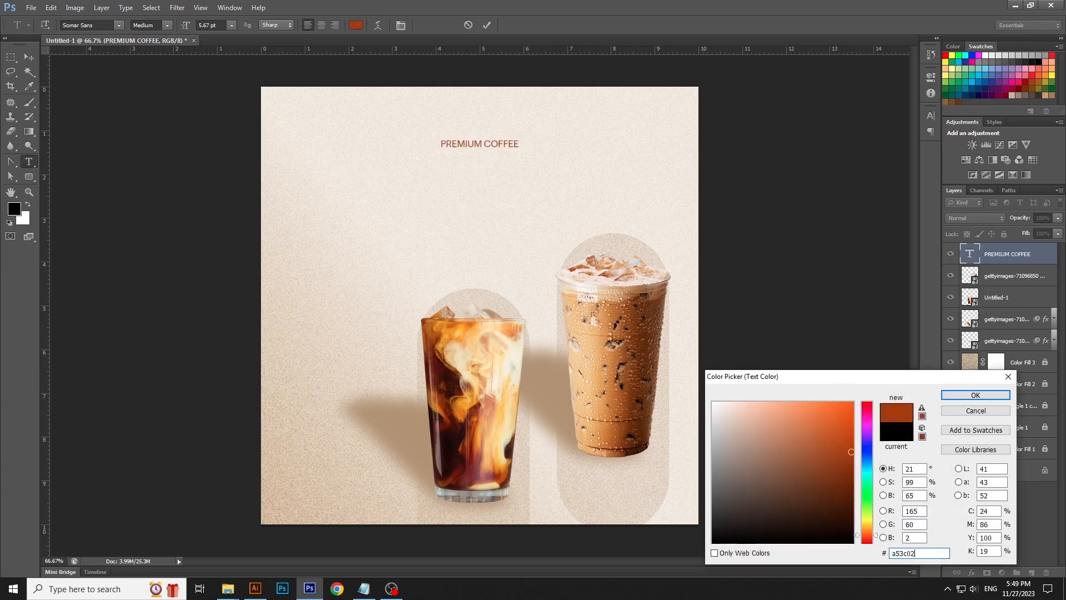
key(Return)
- Set the PREMIUM COFFEE letter tracking to 600
key(ctrl+t)
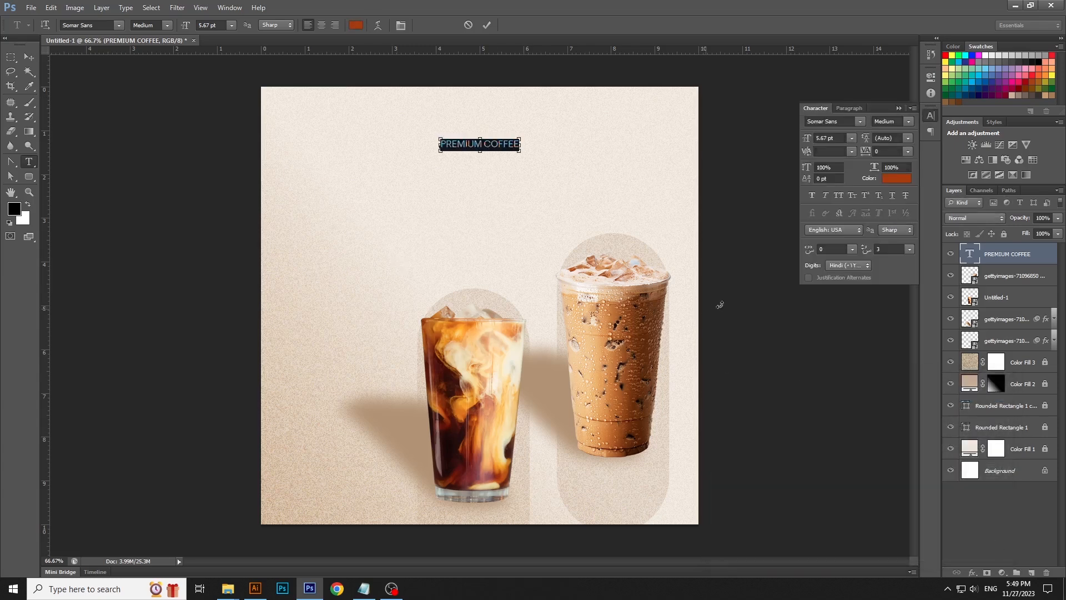
drag(867, 155, 880, 162)
click(32, 56)
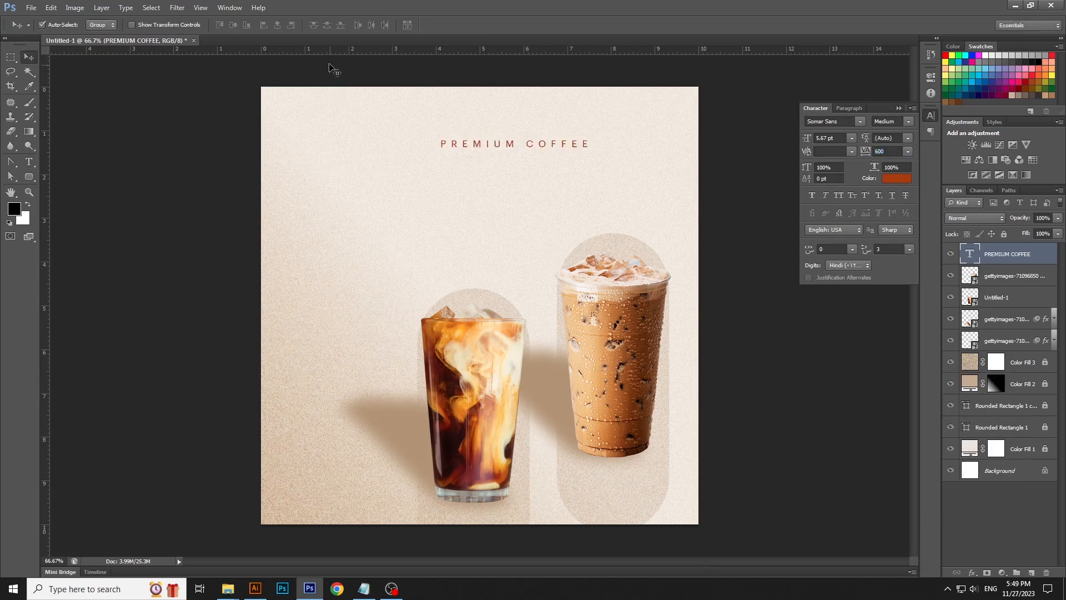
- Change the PREMIUM COFFEE font style to Bold
key(t)
click(466, 145)
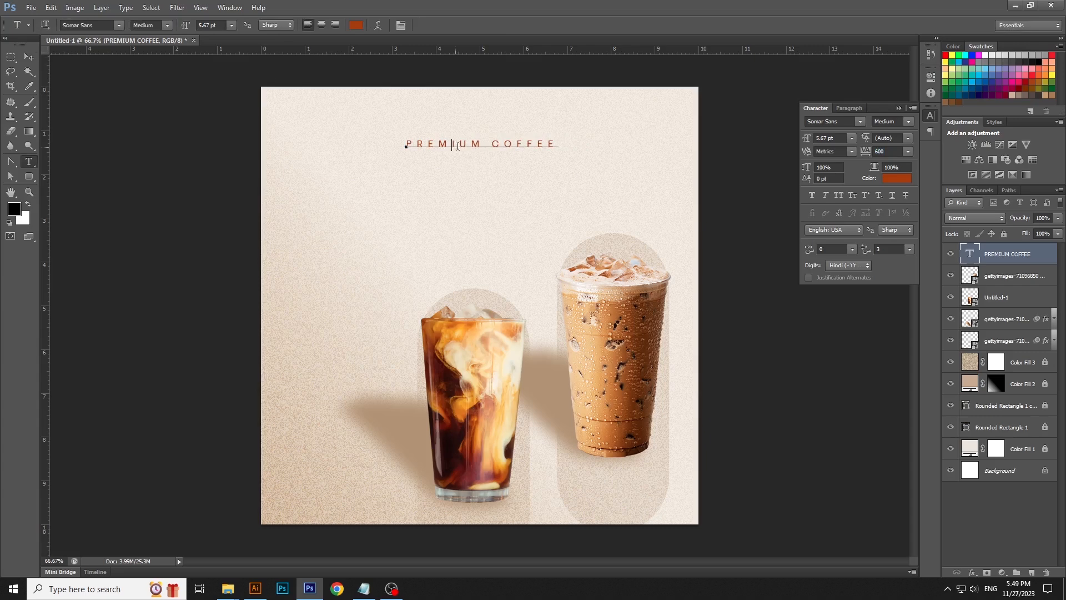
key(ctrl+a)
click(166, 25)
click(166, 143)
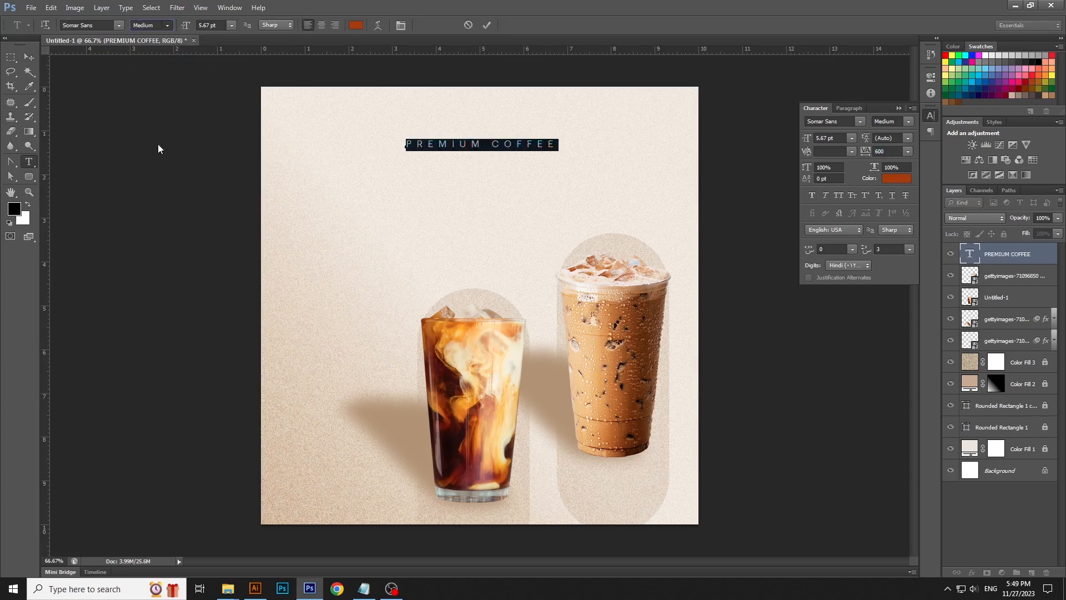
click(26, 58)
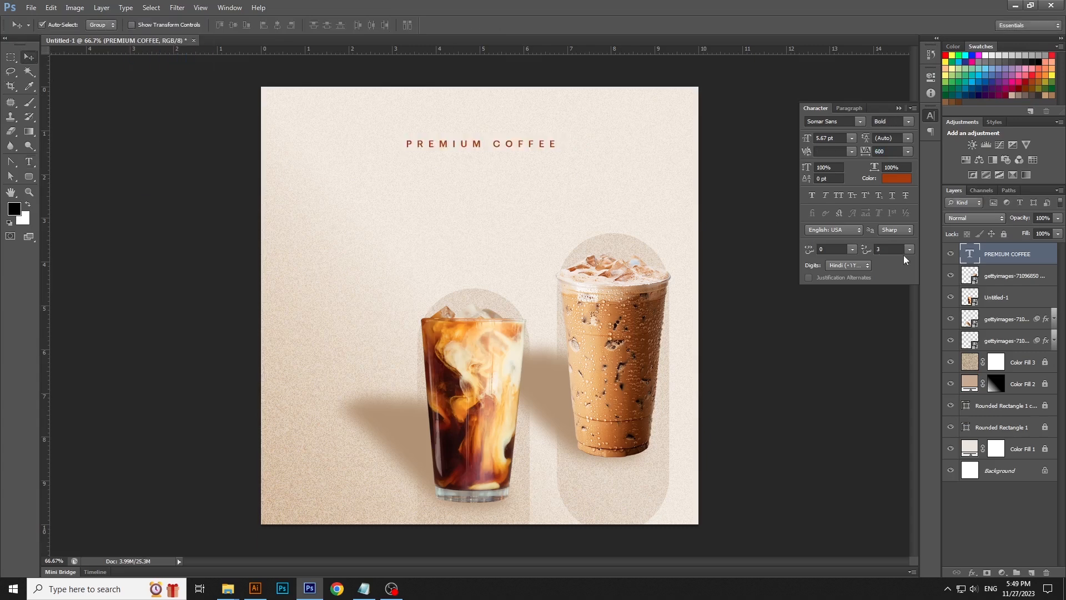
- Duplicate the PREMIUM COFFEE layer and move the copy down below the original
right_click(1031, 254)
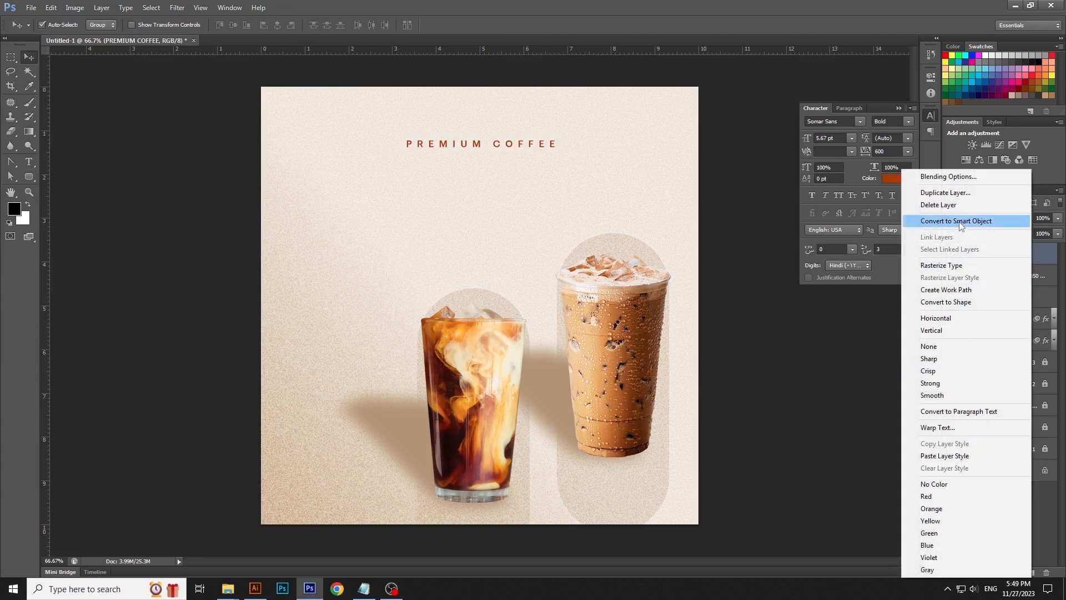
click(956, 193)
click(629, 184)
drag(542, 146, 537, 185)
- Switch to Notepad, copy the line THE BEST QUALITY COFFEE, and return to the design
click(363, 589)
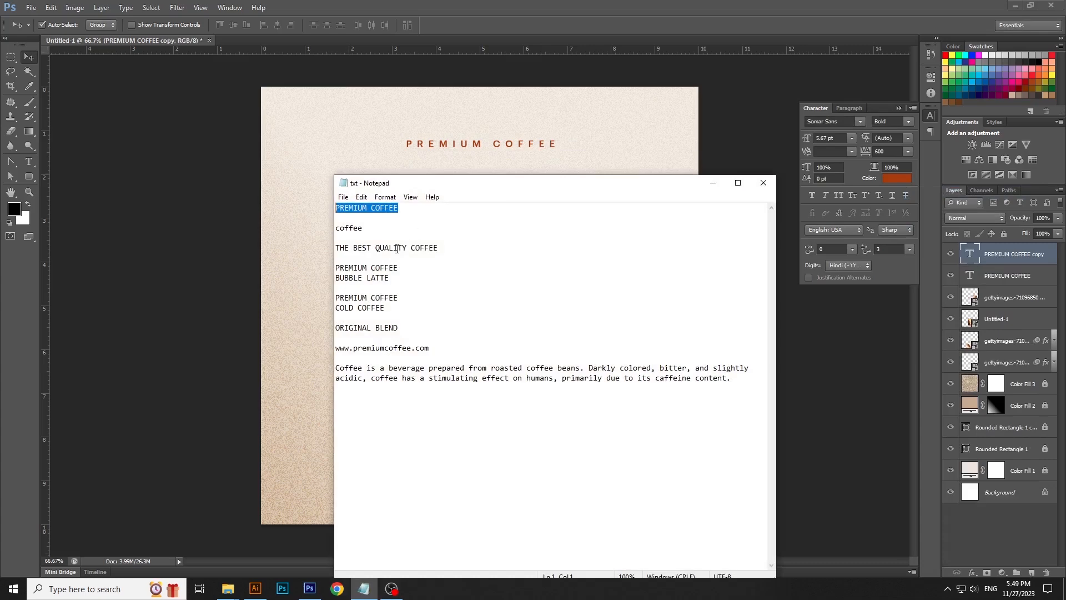
click(403, 252)
key(Home)
key(shift+End)
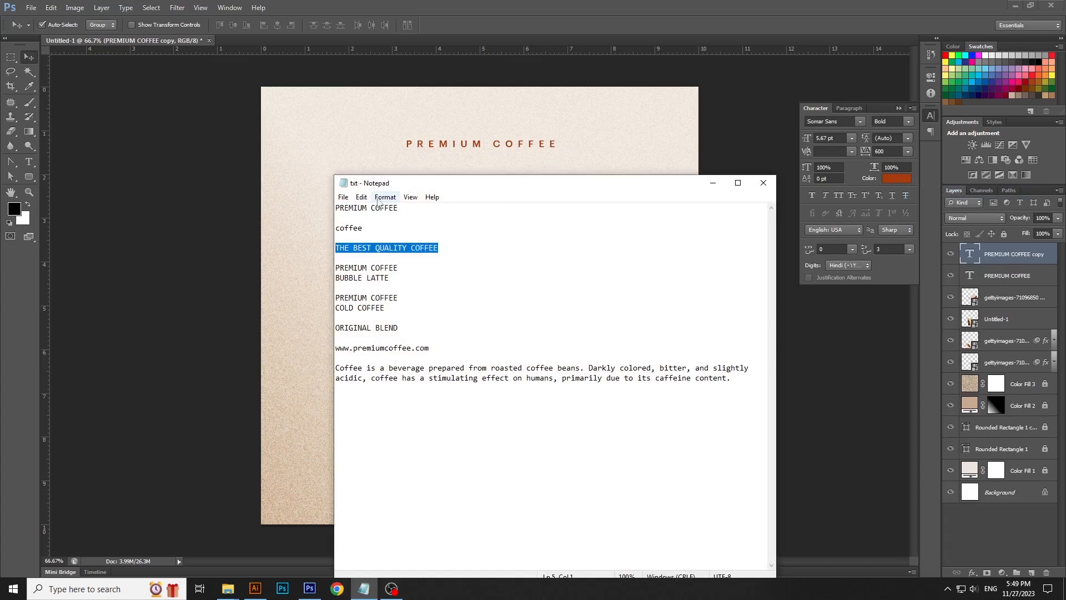
click(362, 196)
click(378, 236)
click(713, 182)
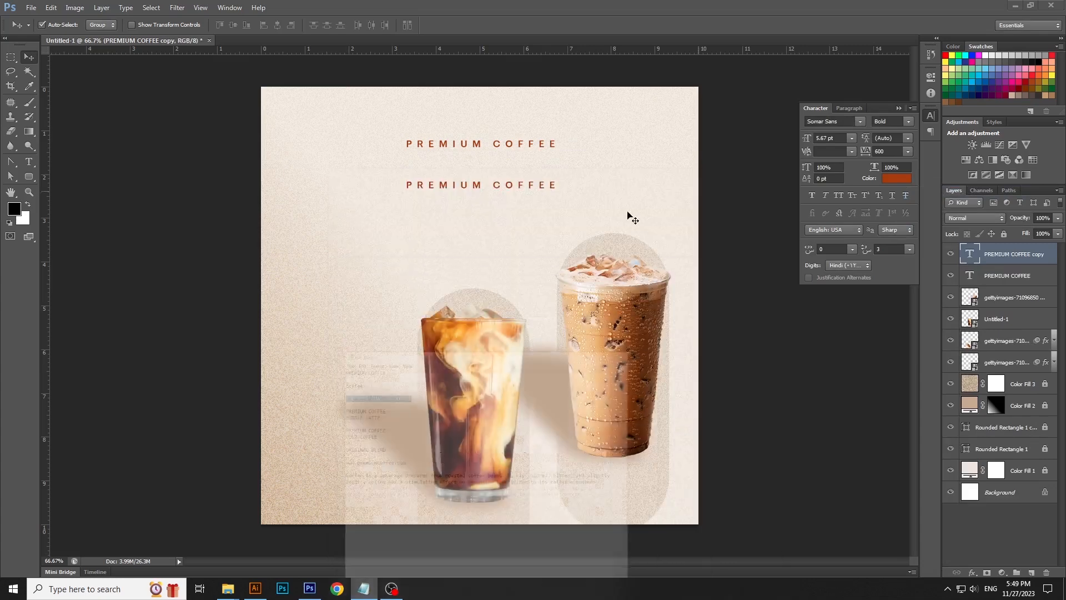
- Replace the copied layer's text with THE BEST QUALITY COFFEE and set its tracking to 0
click(28, 161)
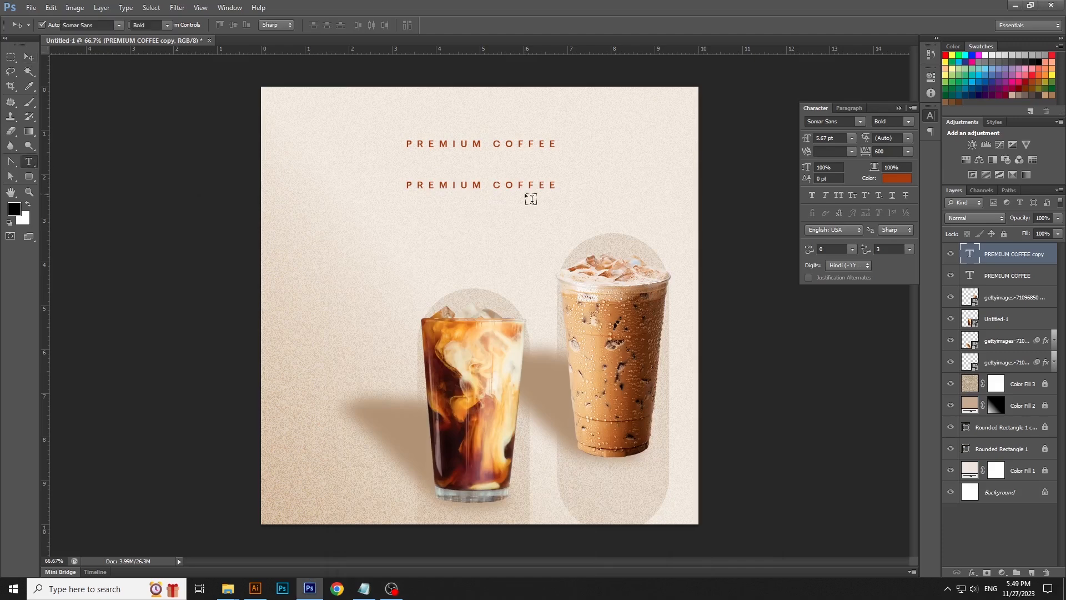
click(524, 184)
key(ctrl+v)
key(ctrl+a)
key(ctrl+v)
key(ctrl+a)
click(908, 151)
click(891, 244)
key(ctrl+Return)
- Center THE BEST QUALITY COFFEE horizontally on the canvas and move it further down
key(v)
key(ctrl+a)
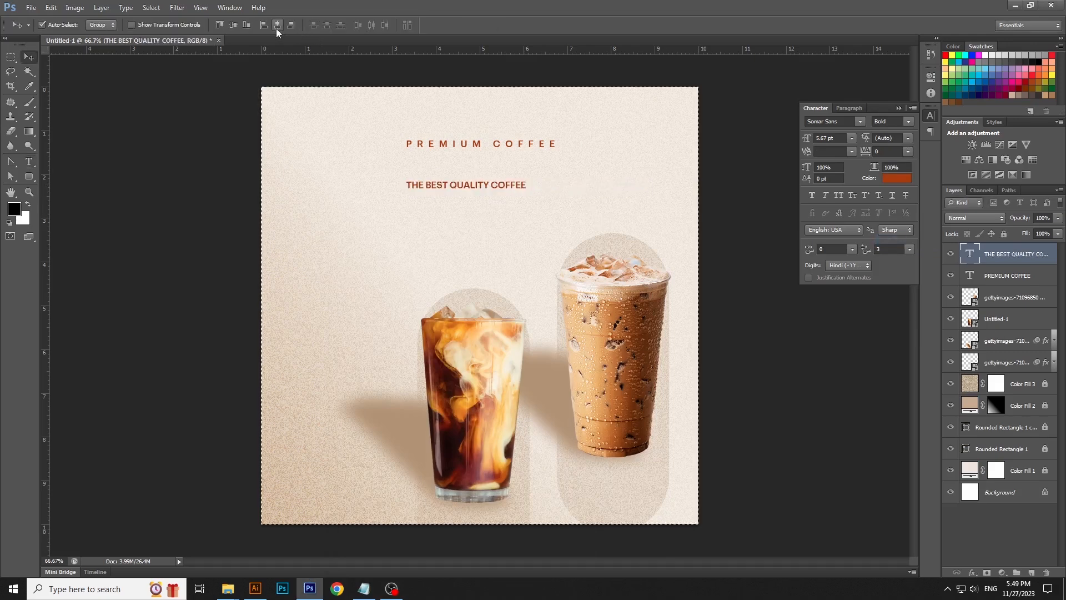
key(ctrl+d)
drag(519, 190, 532, 226)
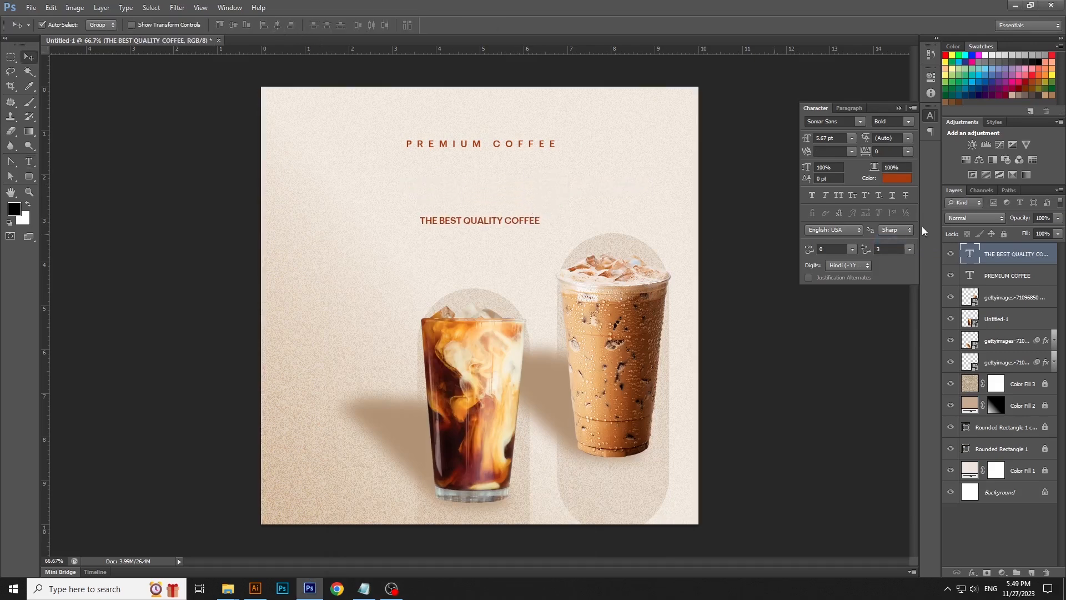
- Duplicate THE BEST QUALITY COFFEE layer and move the copy up above the original
right_click(1017, 257)
click(911, 192)
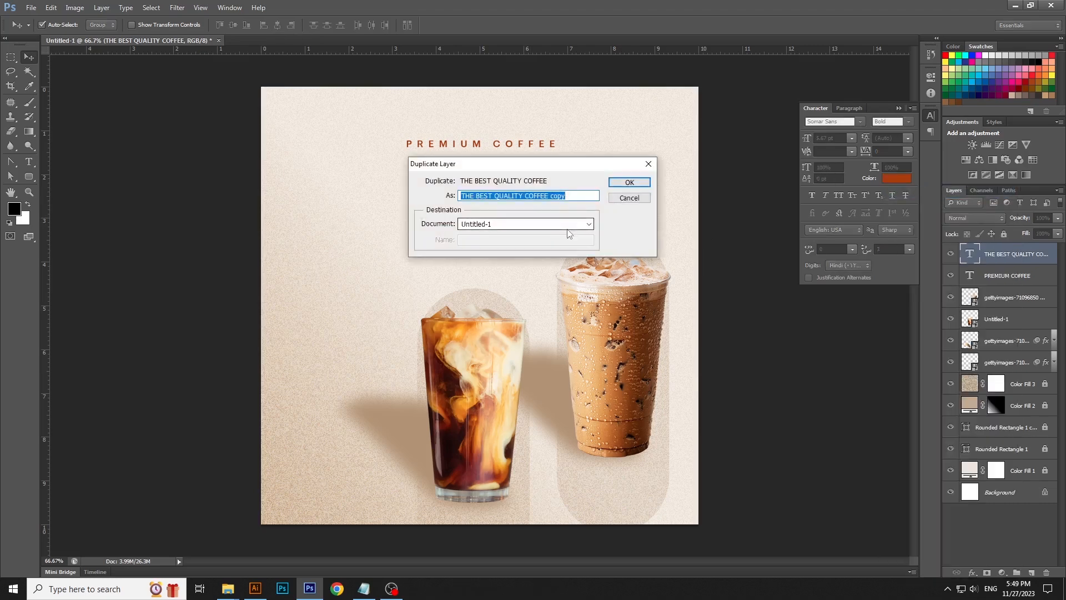
key(Return)
drag(533, 224, 533, 199)
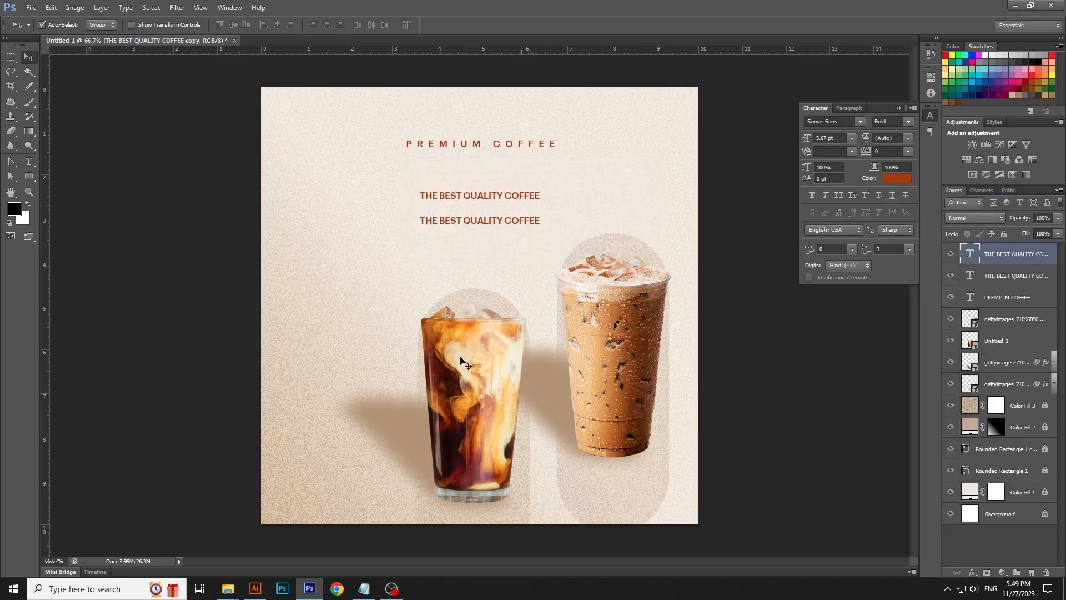
- Switch to Notepad, copy the word coffee, and return to the design
click(364, 588)
click(348, 228)
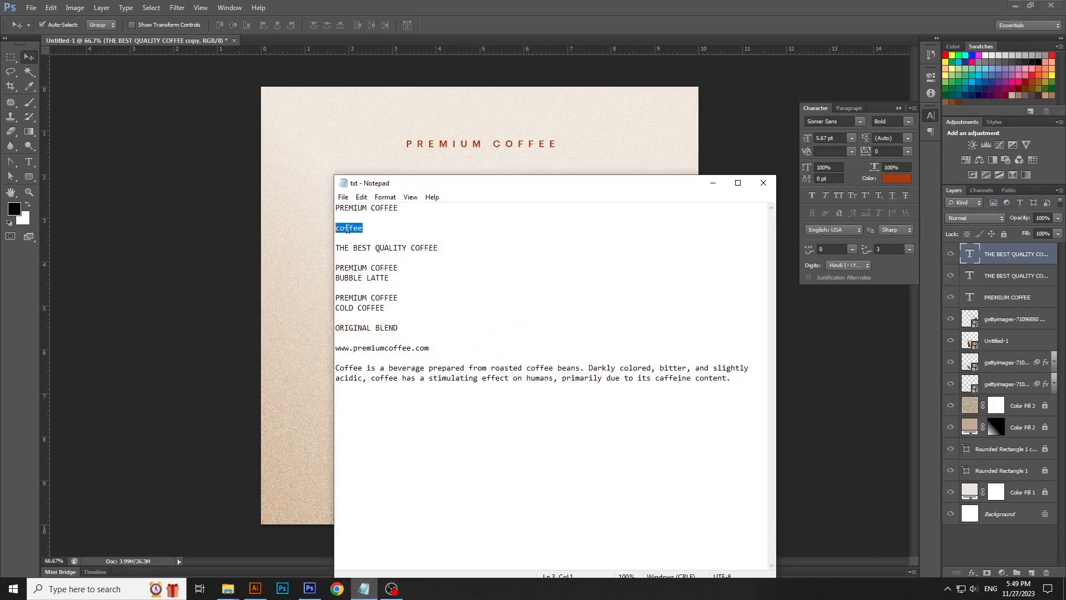
click(714, 183)
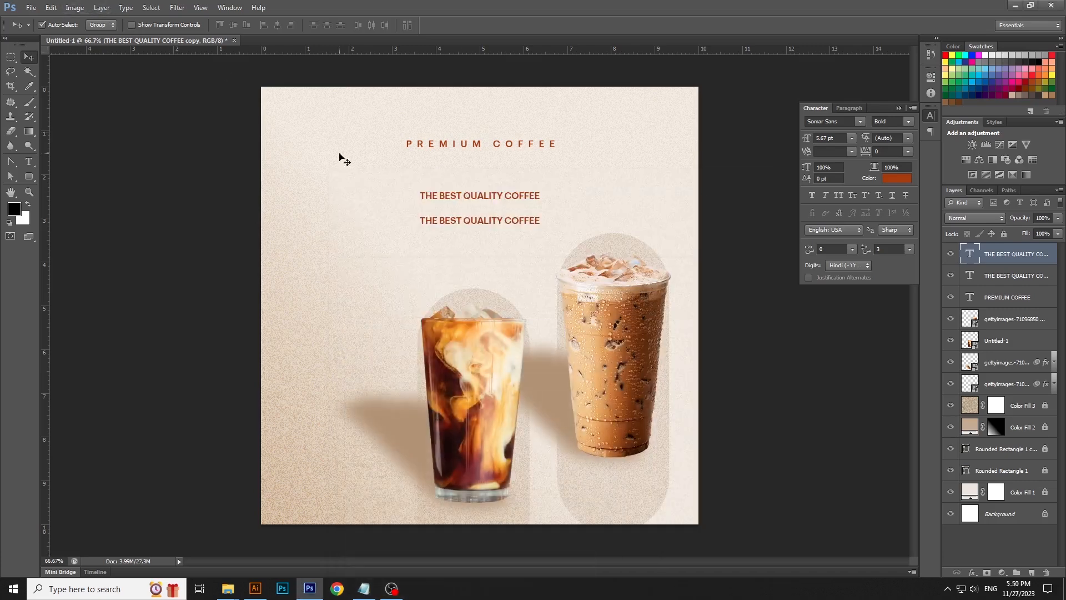
- Replace the upper copy's text with coffee by pasting it in
click(28, 161)
click(461, 195)
key(ctrl+a)
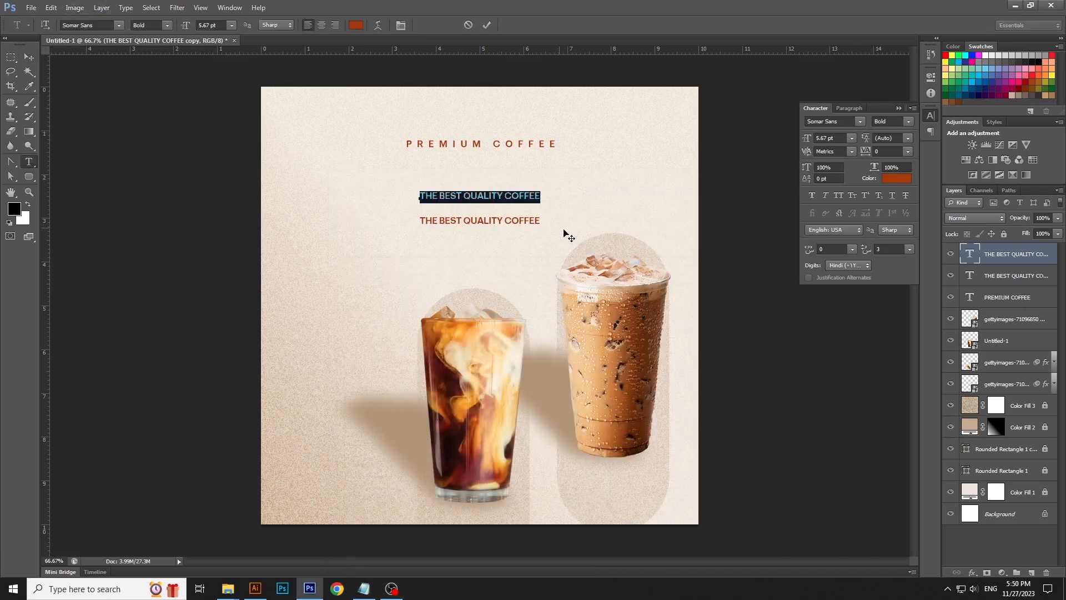
click(51, 8)
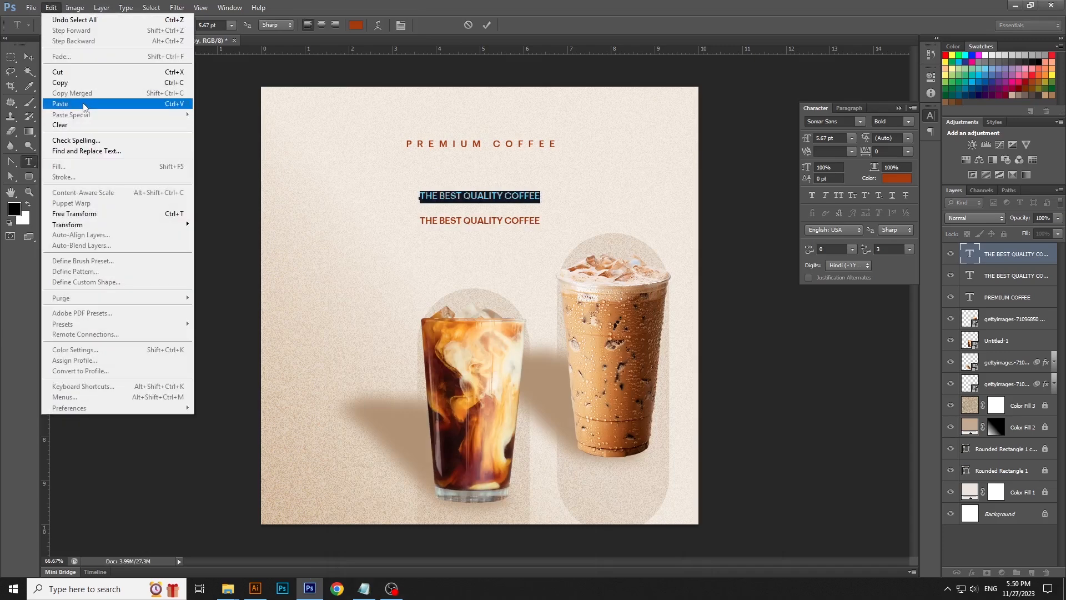
click(83, 103)
key(ctrl+Return)
- Center the coffee text horizontally on the canvas and scale it up
key(v)
key(ctrl+a)
click(278, 25)
key(ctrl+t)
drag(491, 203, 514, 191)
key(Return)
- Set the coffee heading to the Victorian LET font at 50 pt
key(t)
click(514, 189)
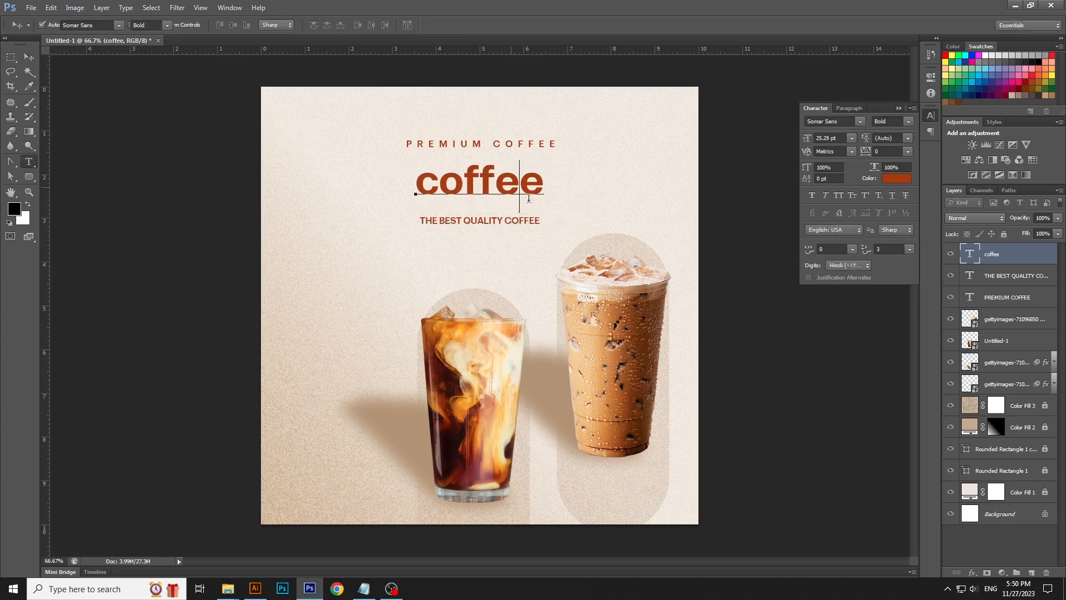
key(ctrl+a)
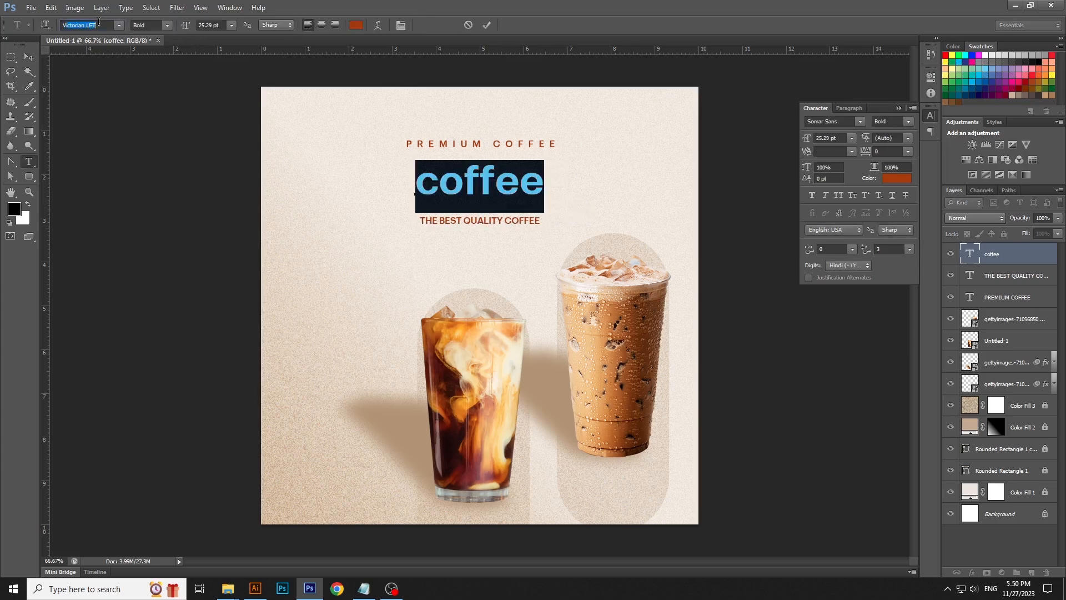
key(Return)
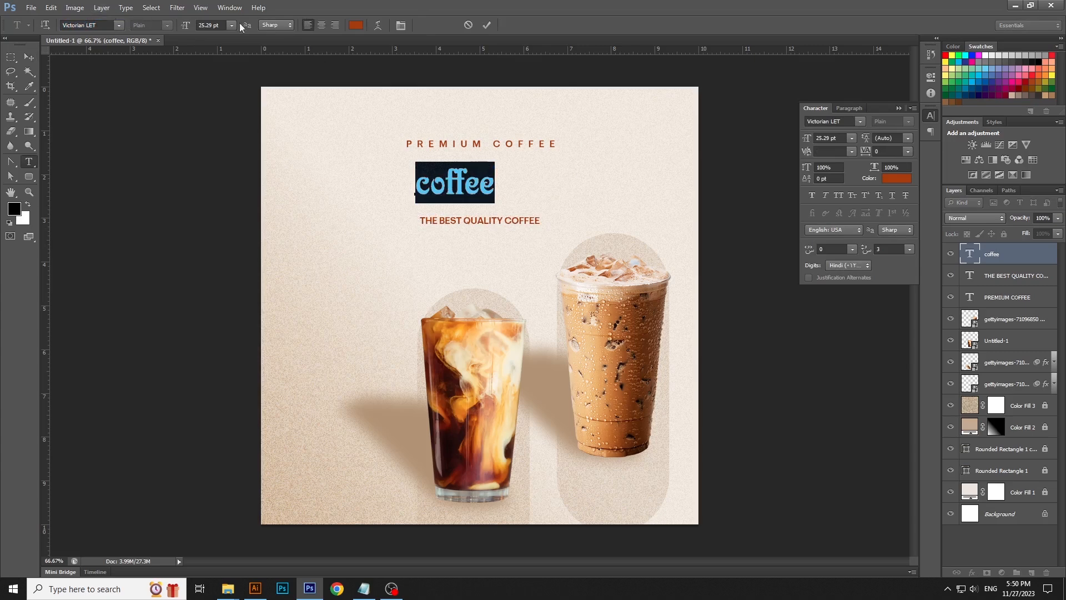
text(50)
key(Return)
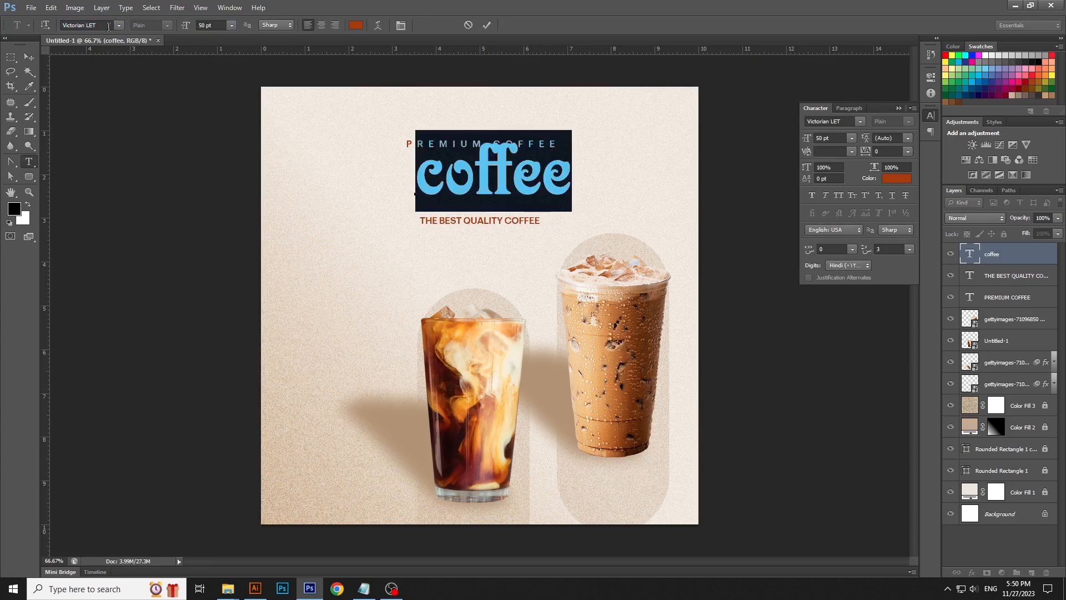
- Move PREMIUM COFFEE and the coffee heading up, then scale the heading slightly larger
key(ctrl+Return)
key(v)
drag(556, 139, 538, 122)
drag(534, 187, 535, 166)
key(ctrl+t)
drag(557, 211, 528, 217)
key(Return)
- Set THE BEST QUALITY COFFEE letter tracking to 220
key(t)
triple_click(528, 214)
click(871, 152)
text(160)
key(Return)
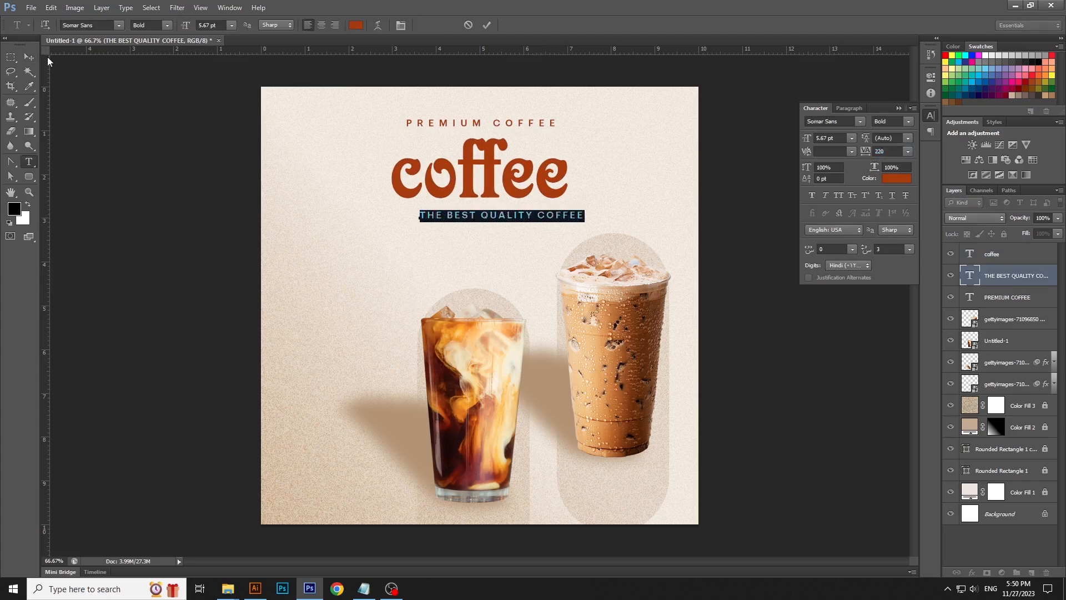
- Center THE BEST QUALITY COFFEE horizontally on the canvas
click(29, 57)
key(ctrl+a)
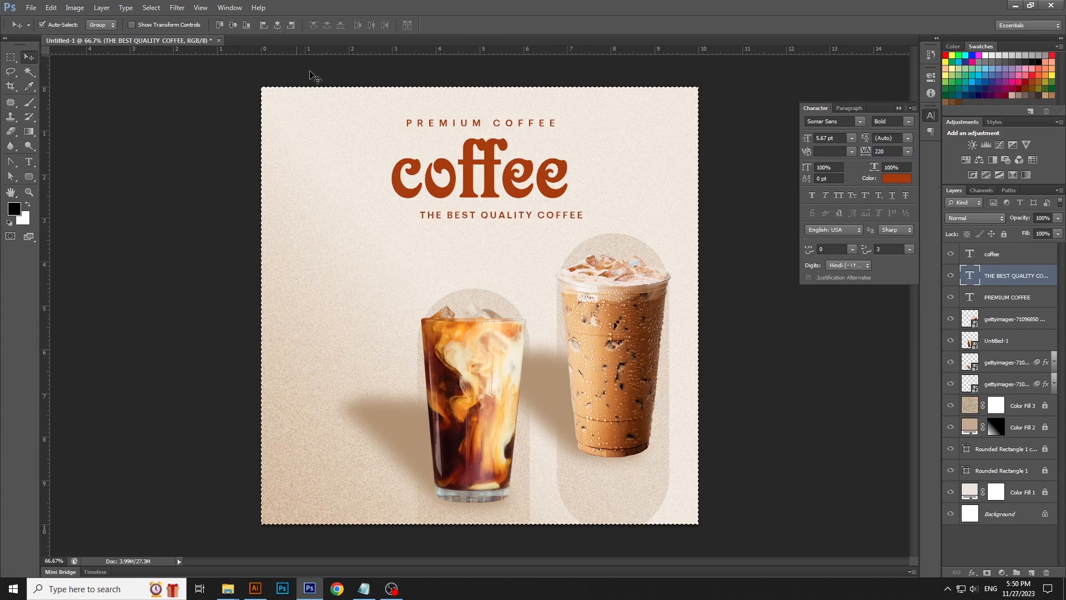
click(277, 25)
- Scale the PREMIUM COFFEE text down to about 85%
click(547, 125)
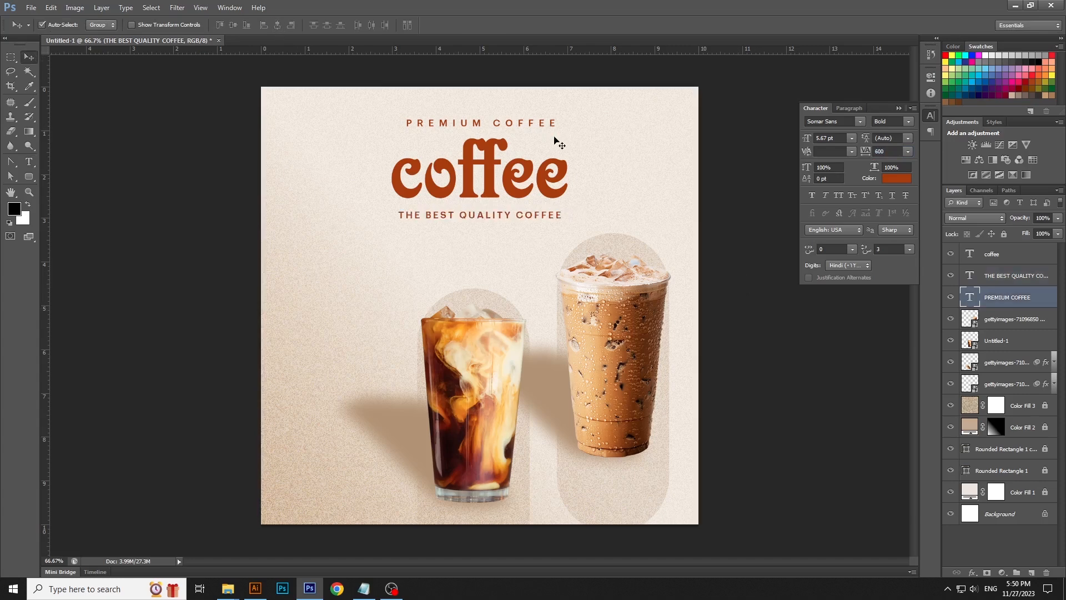
key(ctrl+t)
drag(557, 128, 549, 131)
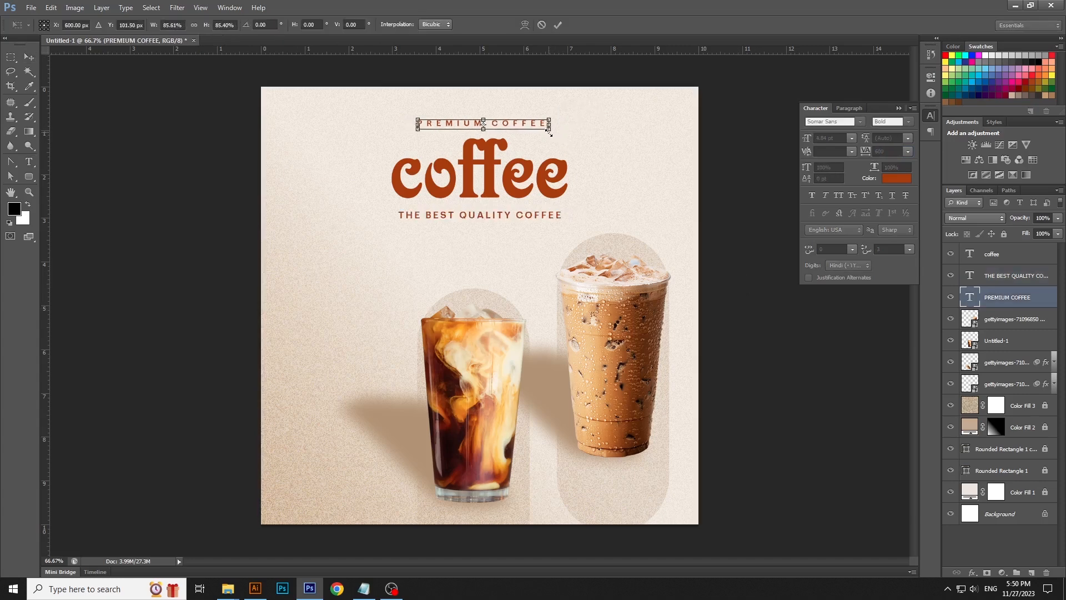
key(Return)
- Scale THE BEST QUALITY COFFEE text down to about 84%
click(543, 178)
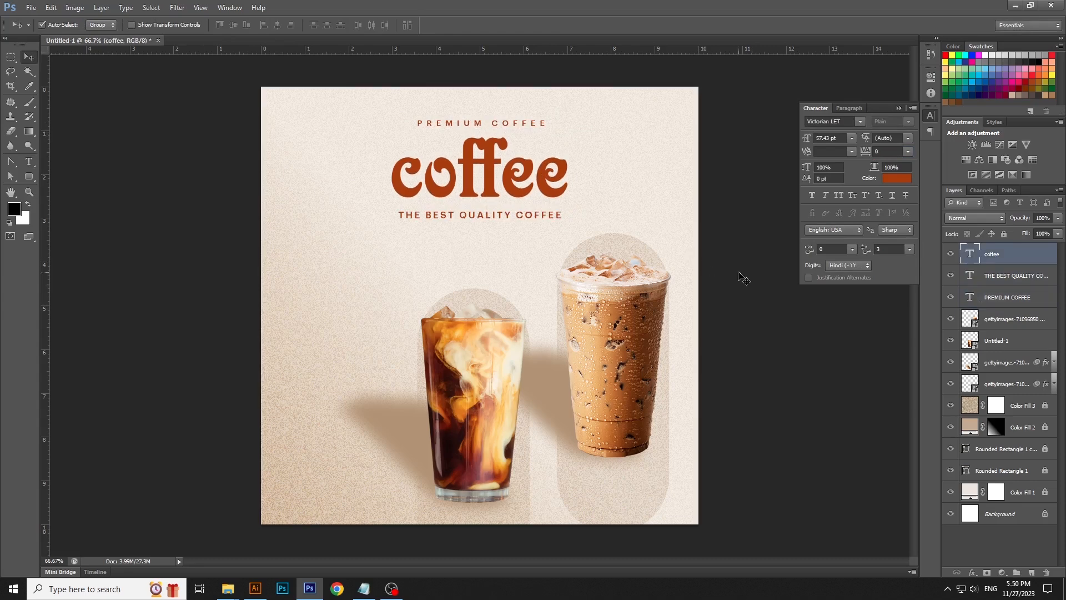
click(547, 217)
key(ctrl+t)
drag(567, 222, 551, 225)
key(Return)
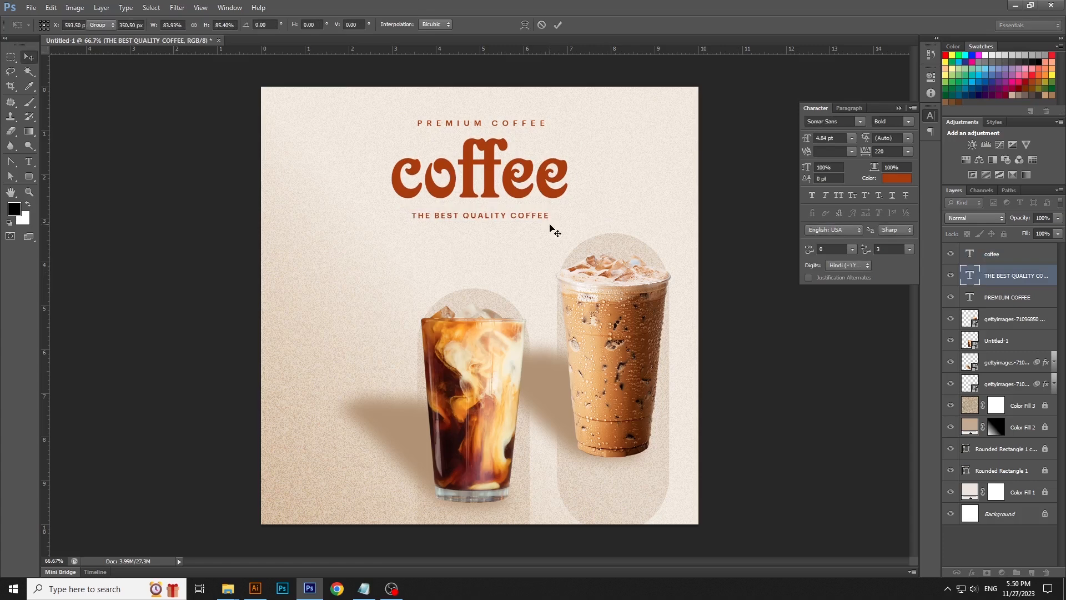
- Switch to Notepad, copy the lines PREMIUM COFFEE and BUBBLE LATTE, and return to the design
click(745, 305)
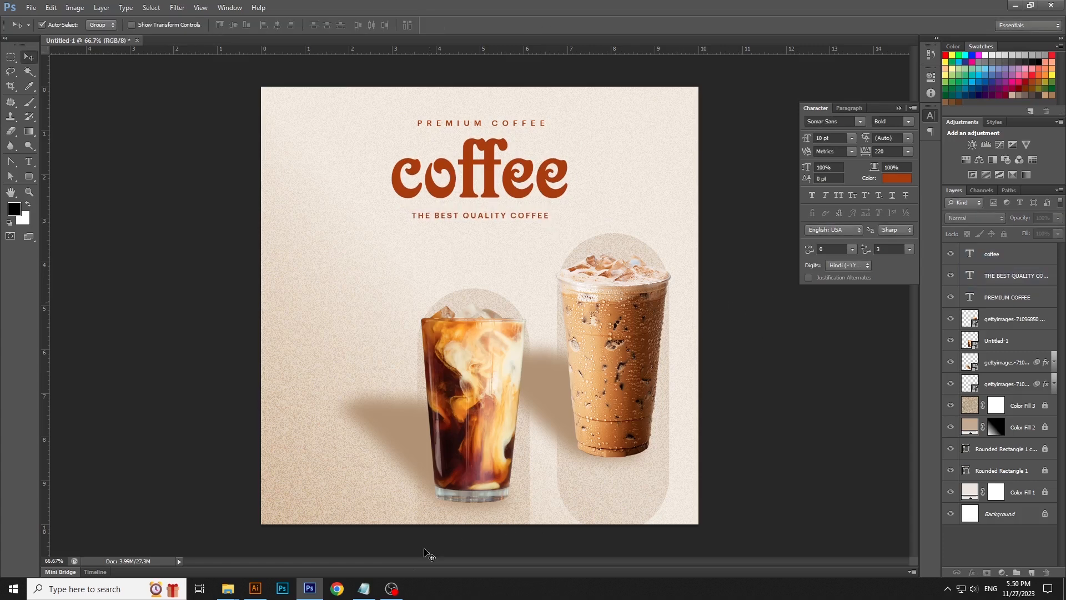
click(364, 588)
click(425, 297)
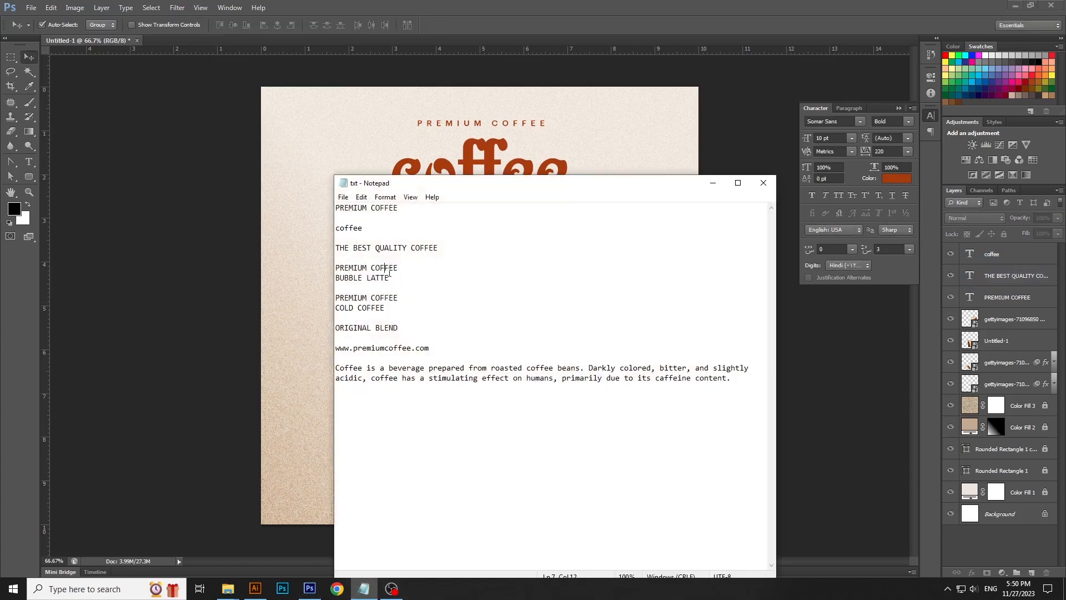
key(shift+Down)
key(shift+End)
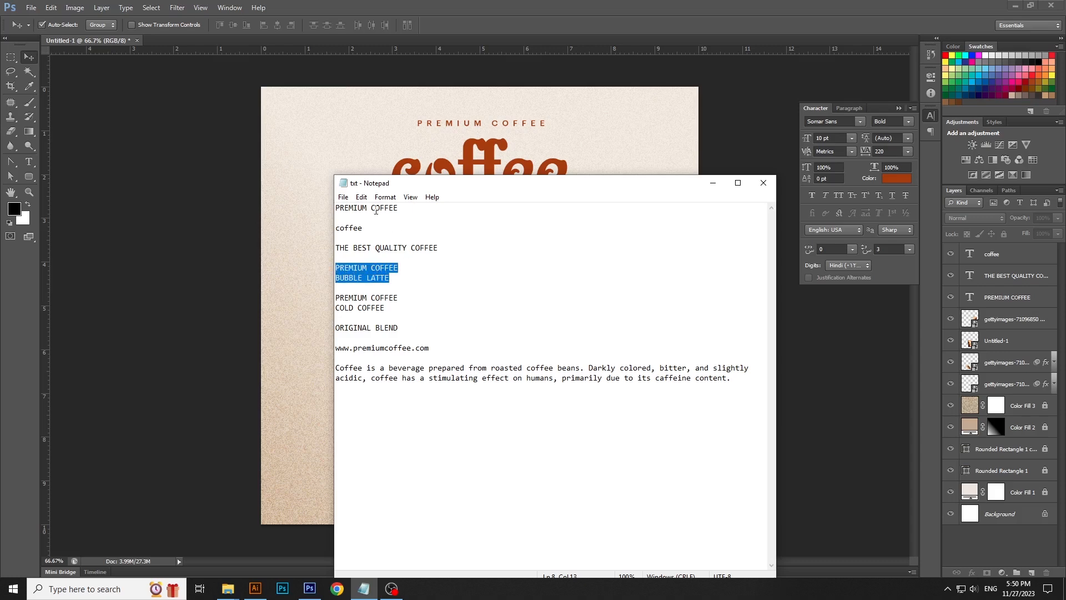
click(361, 197)
click(378, 238)
click(713, 182)
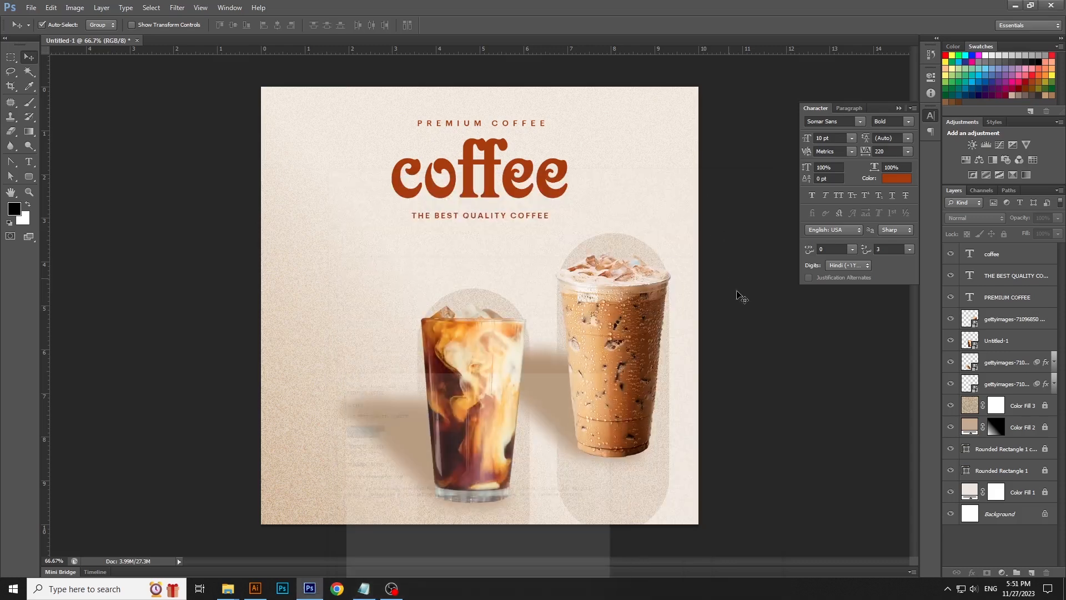
- Paste the PREMIUM COFFEE / BUBBLE LATTE lines as new text with 0 tracking and 5 pt size, placed above the right cup
key(t)
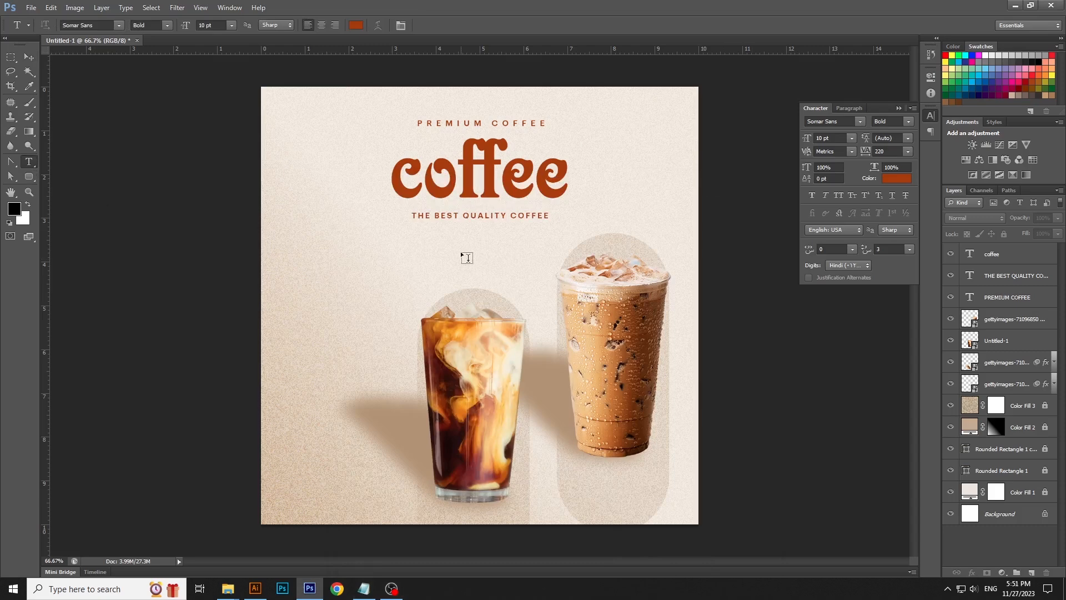
click(466, 248)
click(50, 7)
click(33, 102)
key(ctrl+a)
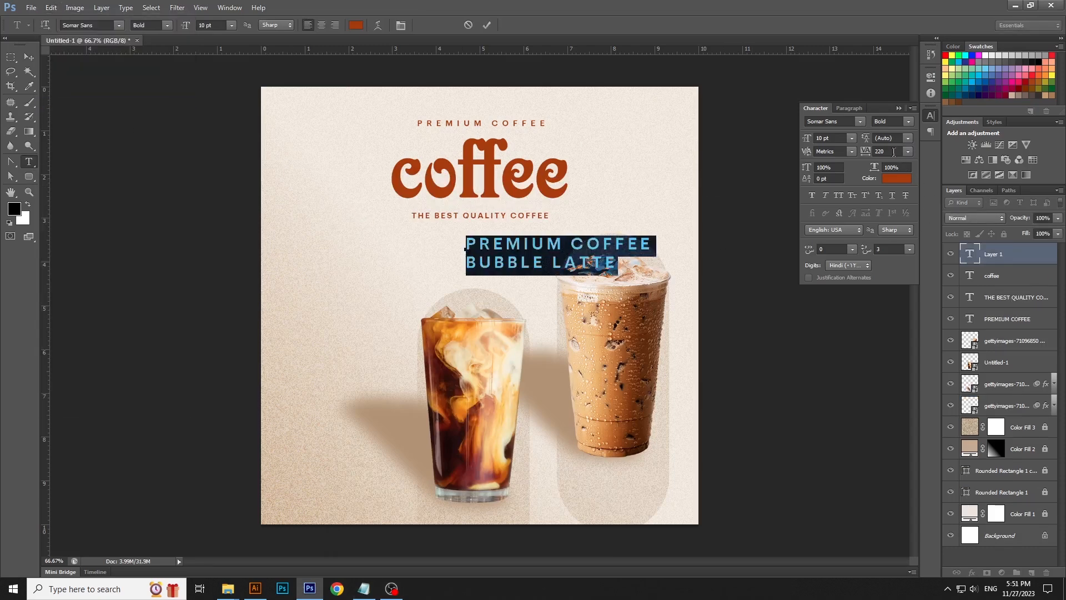
text(0)
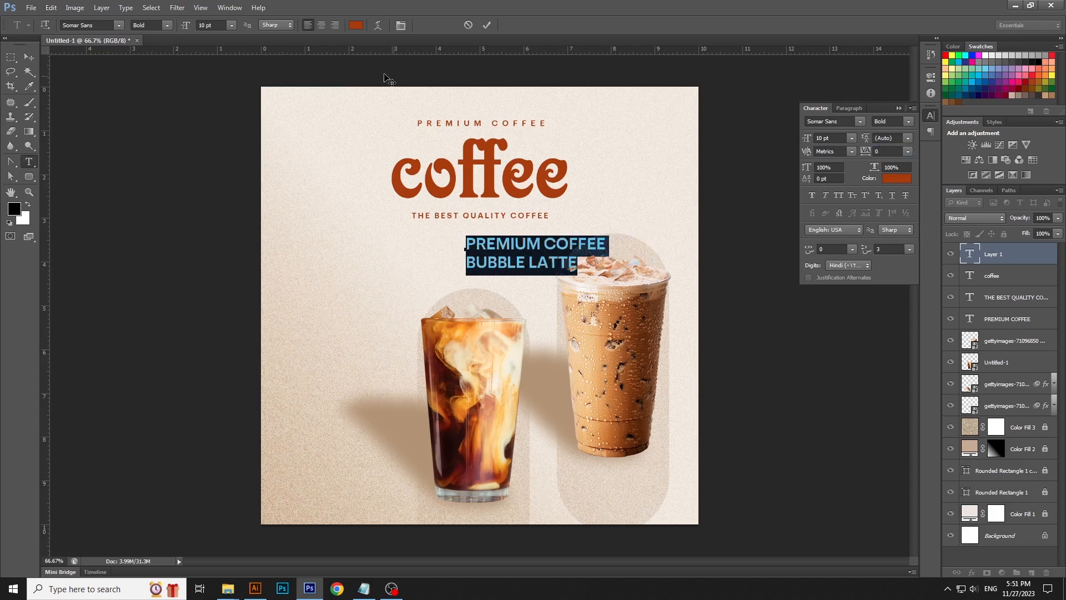
text(5)
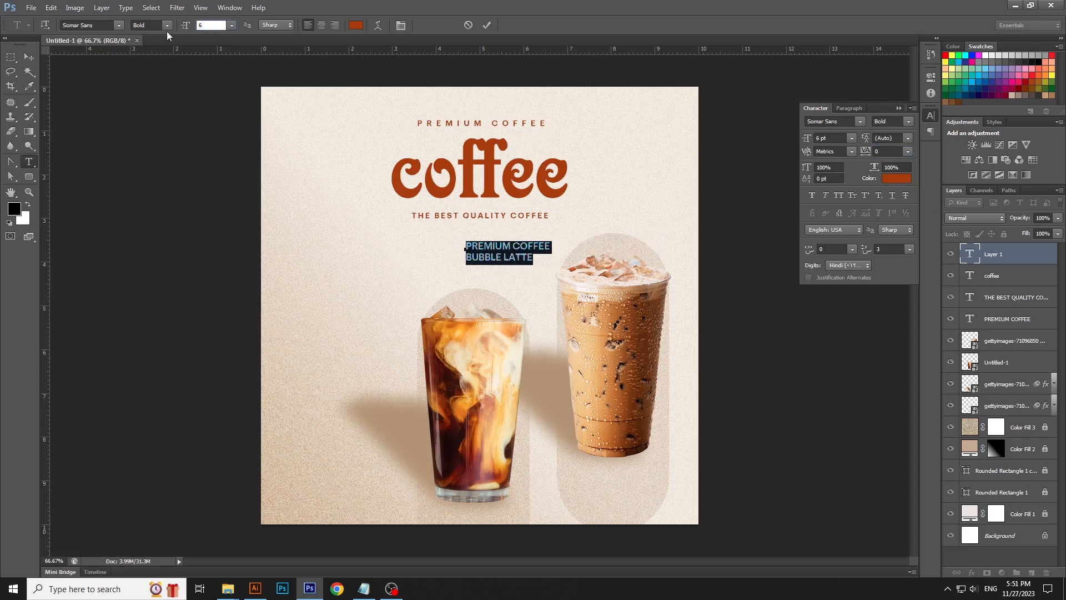
key(Return)
key(ctrl+Return)
key(v)
drag(511, 244, 529, 257)
- Duplicate the PREMIUM COFFEE BUBBLE LATTE text layer and move the copy above the left glass
right_click(1017, 257)
click(916, 194)
key(Return)
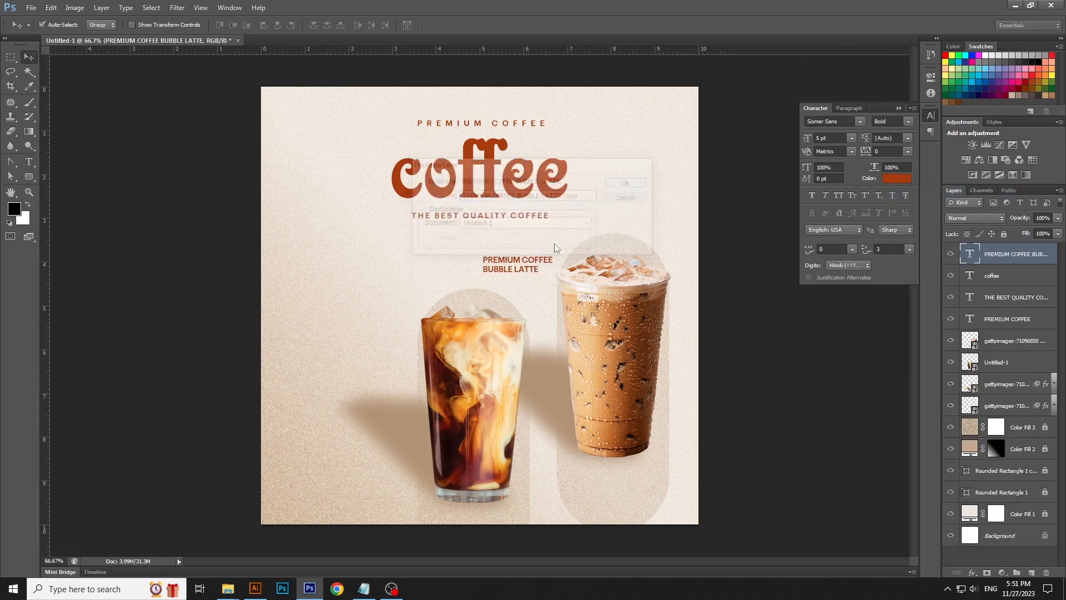
drag(518, 269, 387, 318)
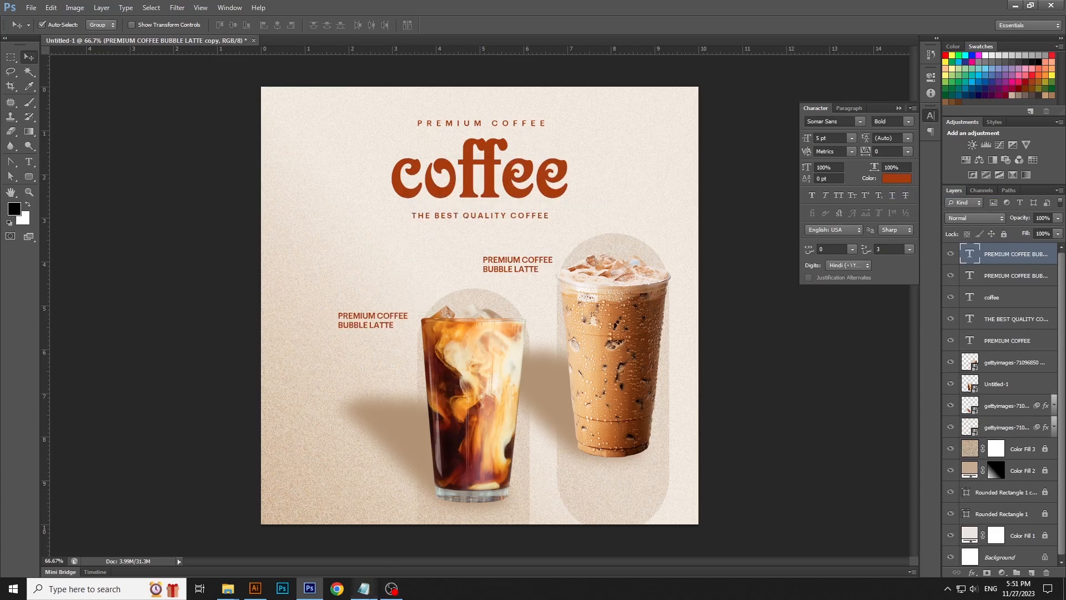
- Switch to Notepad, copy the lines PREMIUM COFFEE and COLD COFFEE, and return to the design
key(alt+Tab)
click(375, 292)
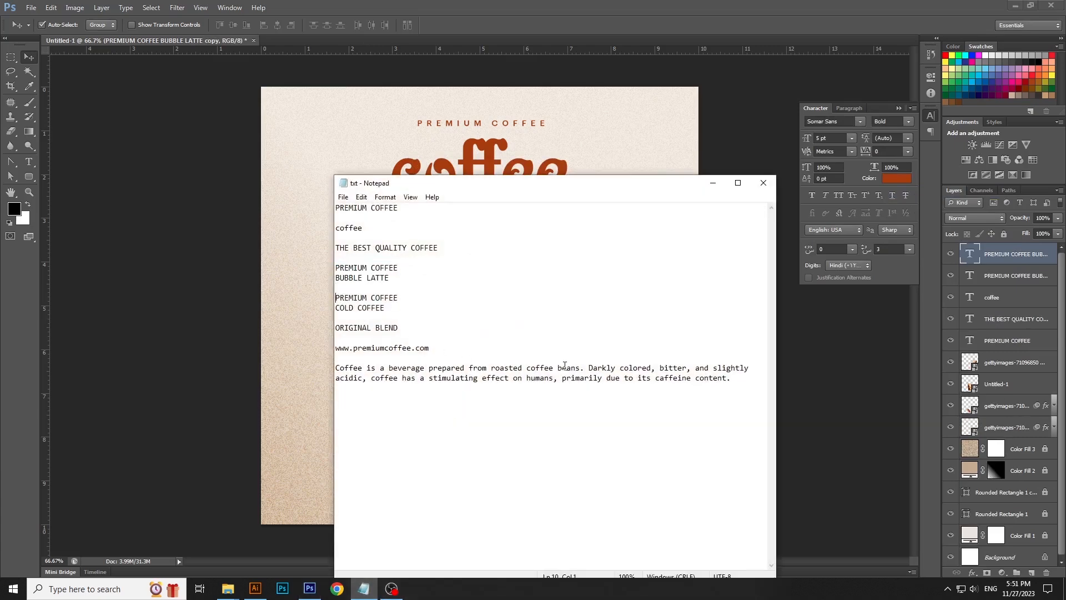
key(shift+Down)
key(shift+Down)
click(361, 196)
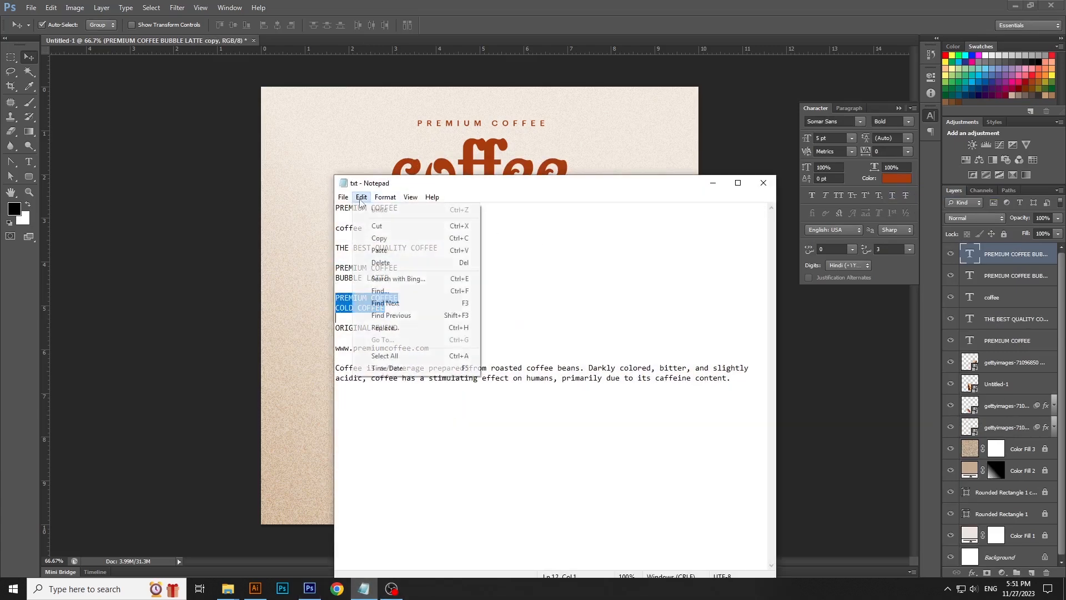
click(373, 238)
click(711, 186)
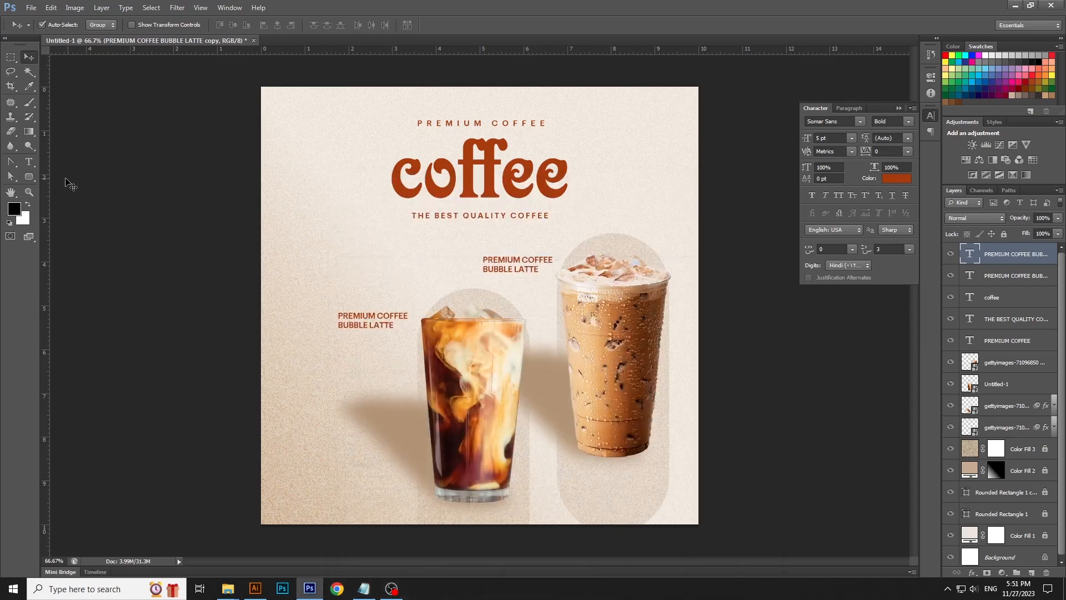
- Replace the left copy's text with the pasted PREMIUM COFFEE / COLD COFFEE lines
key(t)
click(368, 321)
key(ctrl+a)
key(ctrl+v)
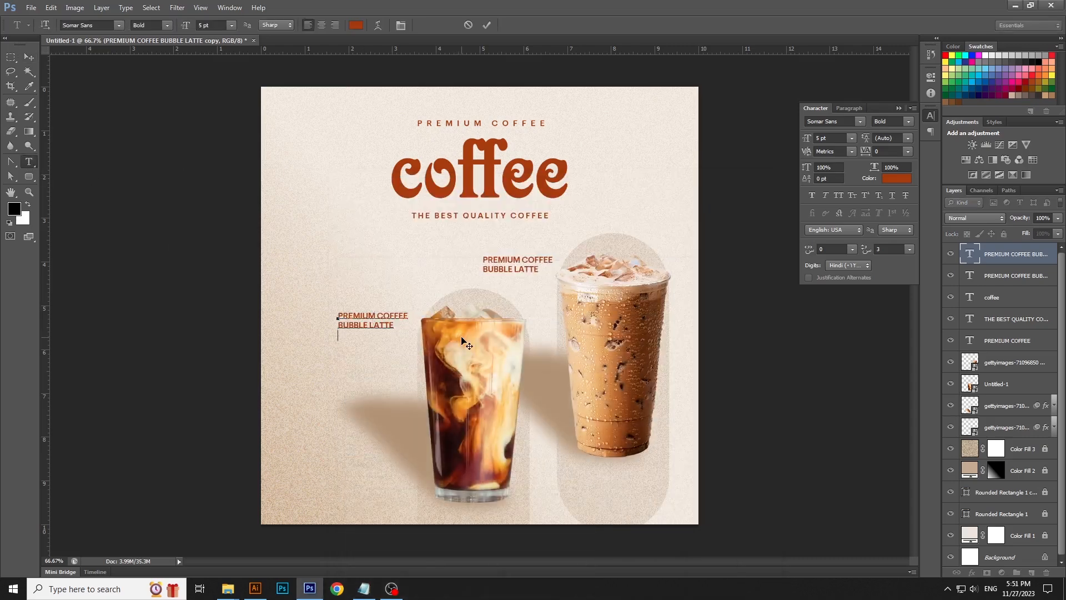
key(ctrl+Return)
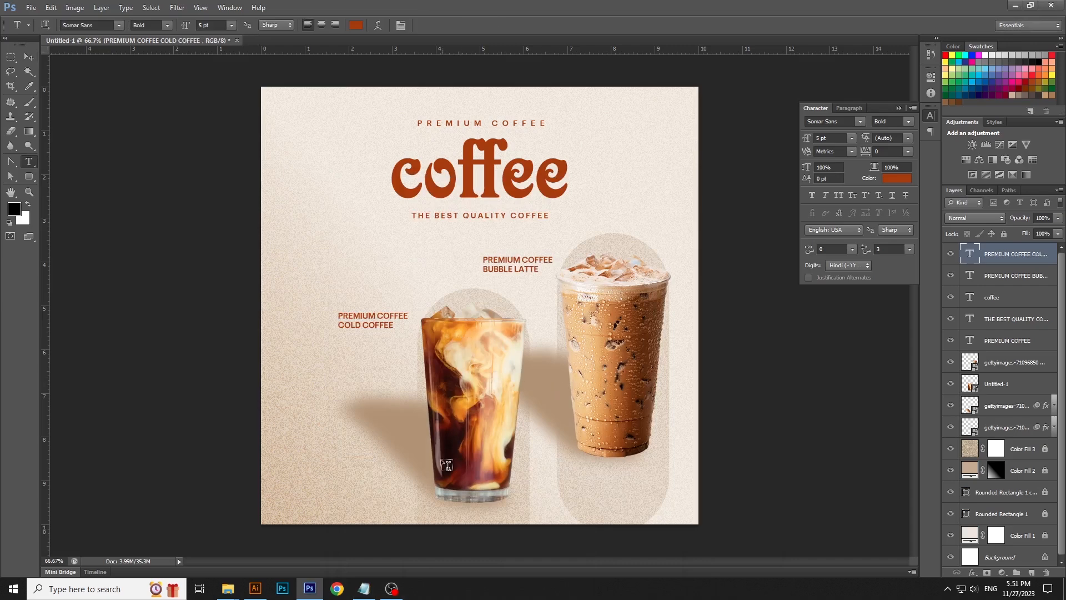
- Switch to Notepad, copy the line ORIGINAL BLEND, and return to the design
click(365, 589)
triple_click(385, 330)
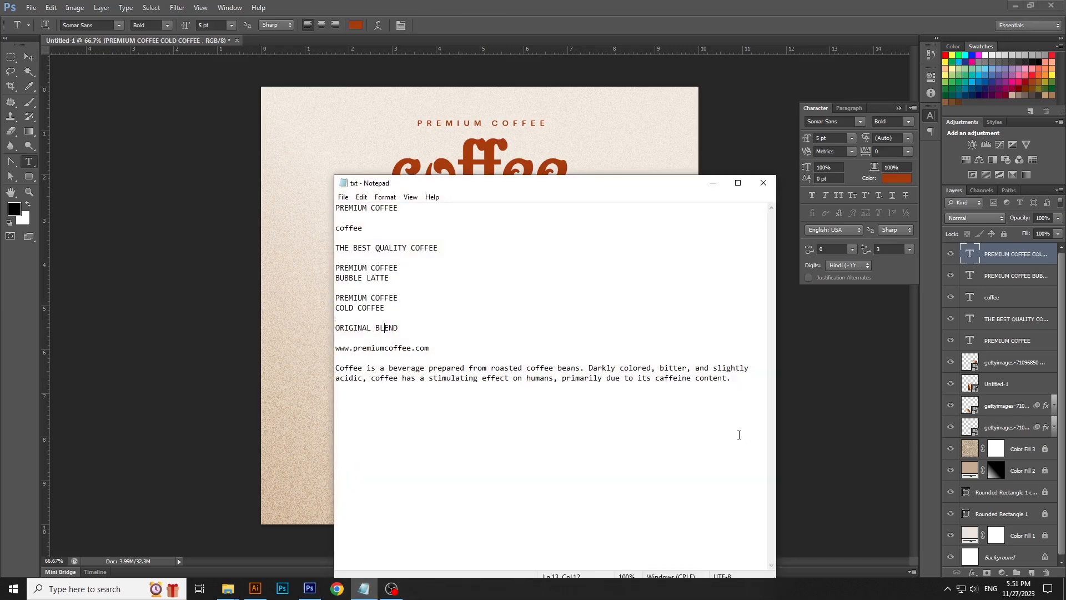
click(362, 197)
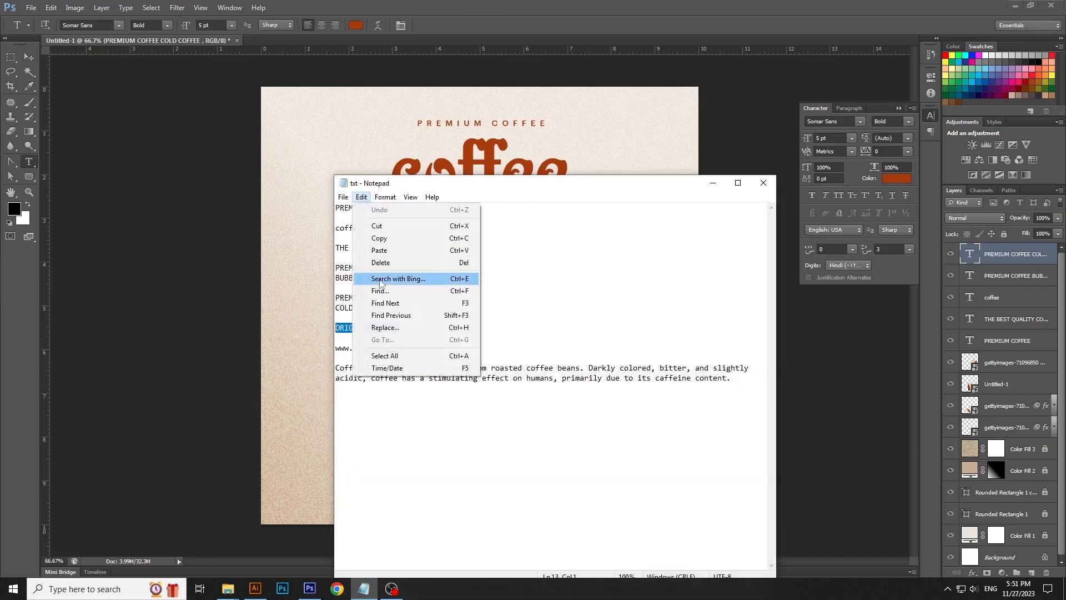
click(383, 237)
click(713, 182)
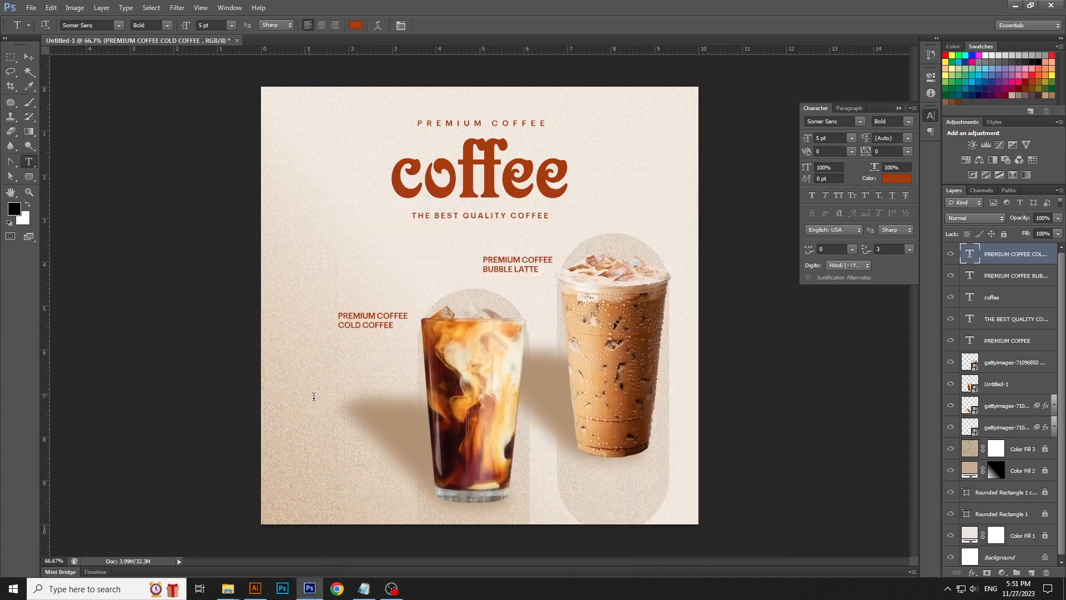
- Paste ORIGINAL BLEND as new text left of the glass and scale it up to about 7.5 pt
click(314, 399)
click(50, 8)
click(61, 102)
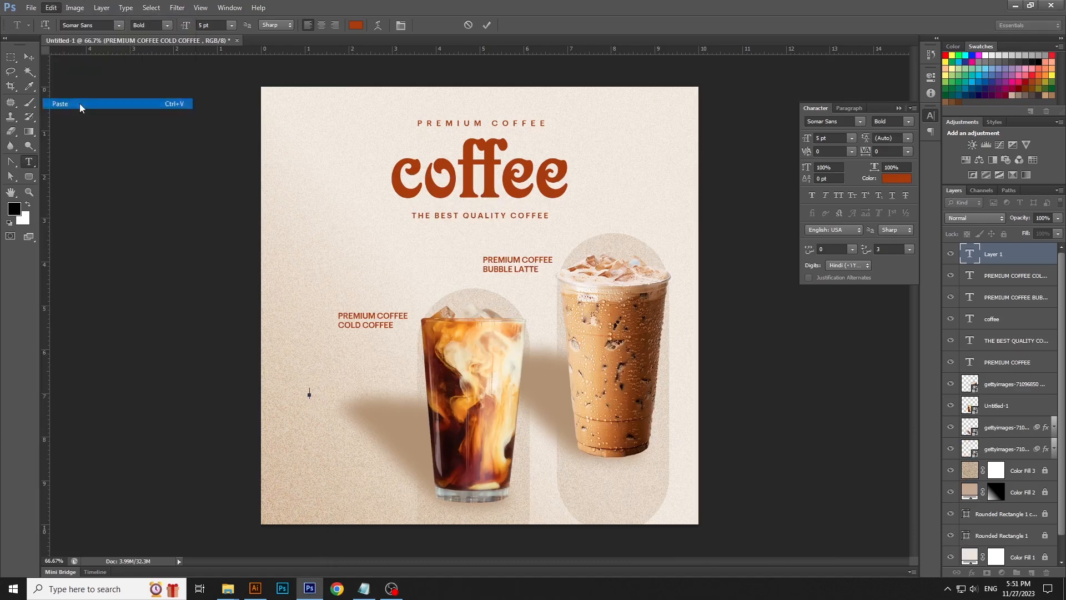
key(ctrl+t)
mouse_move(377, 400)
mouse_down()
mouse_move(411, 408)
mouse_move(394, 400)
mouse_up()
key(Return)
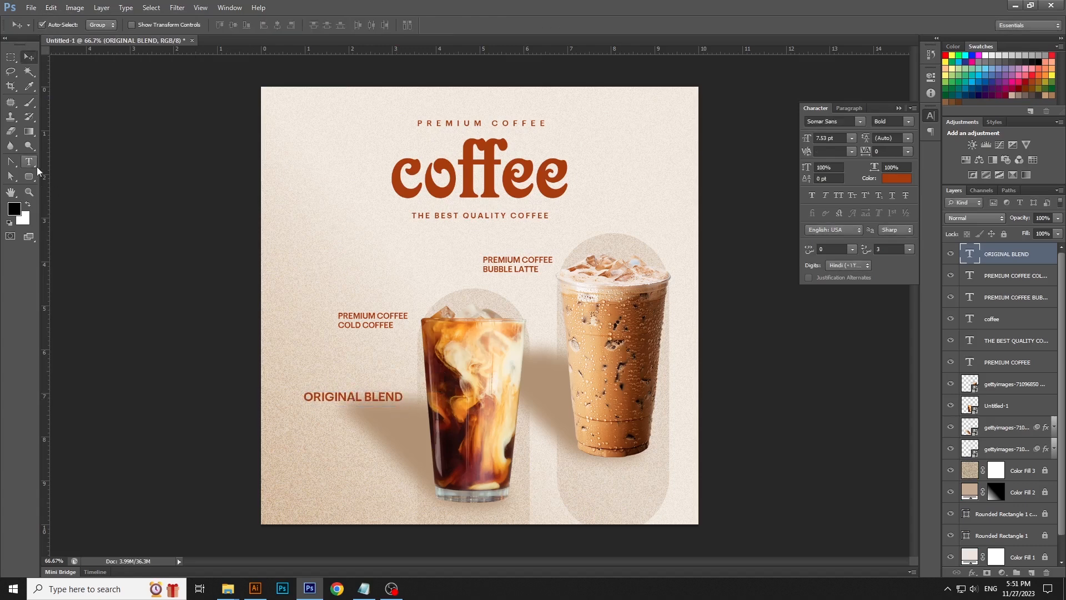
- Draw a brown rectangle behind ORIGINAL BLEND and move its layer beneath the text layer
click(29, 86)
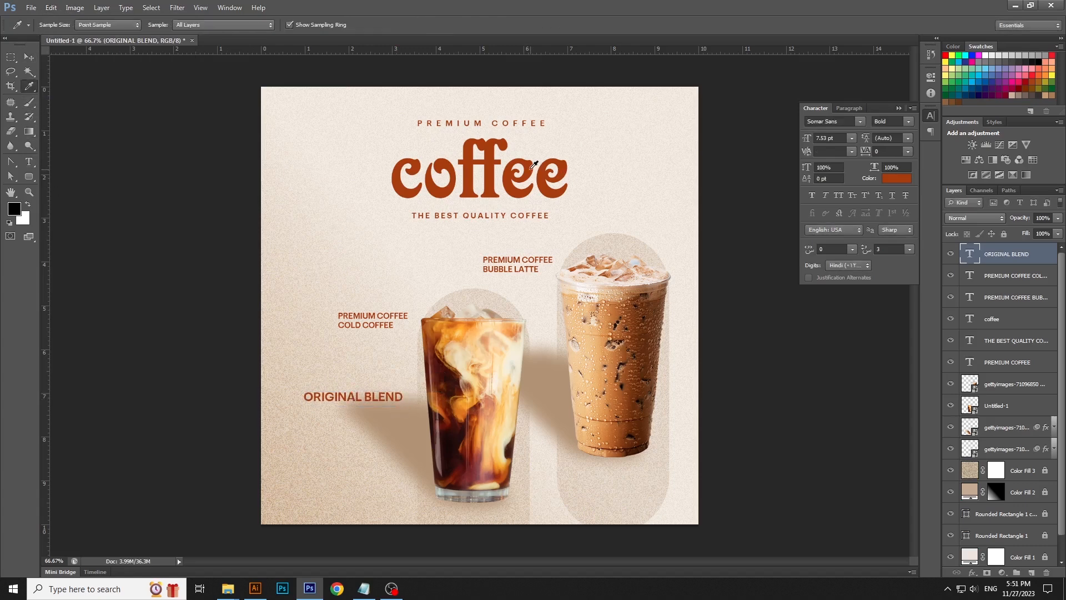
click(30, 181)
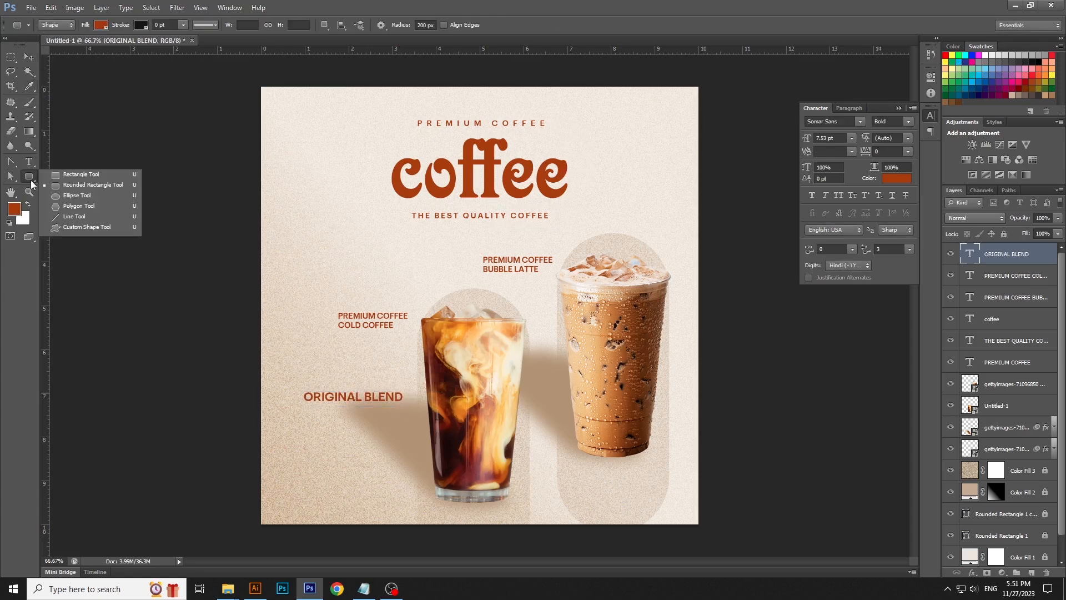
click(72, 175)
drag(298, 387, 409, 406)
drag(1033, 255, 1034, 289)
- Recolour the ORIGINAL BLEND text to the light beige f0e9dd sampled from the background
click(29, 162)
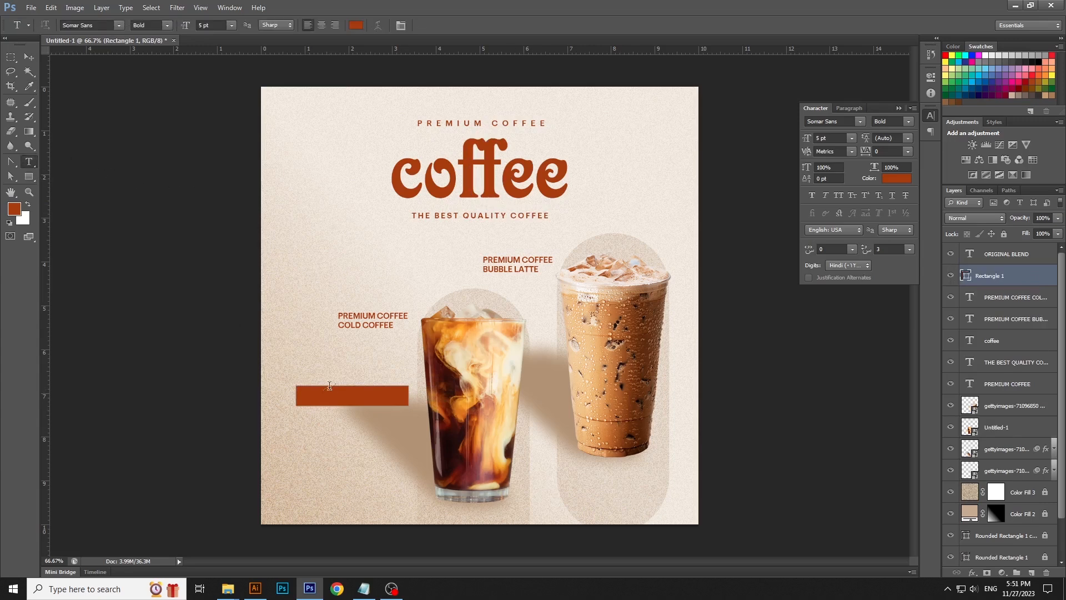
click(355, 393)
key(ctrl+a)
click(357, 25)
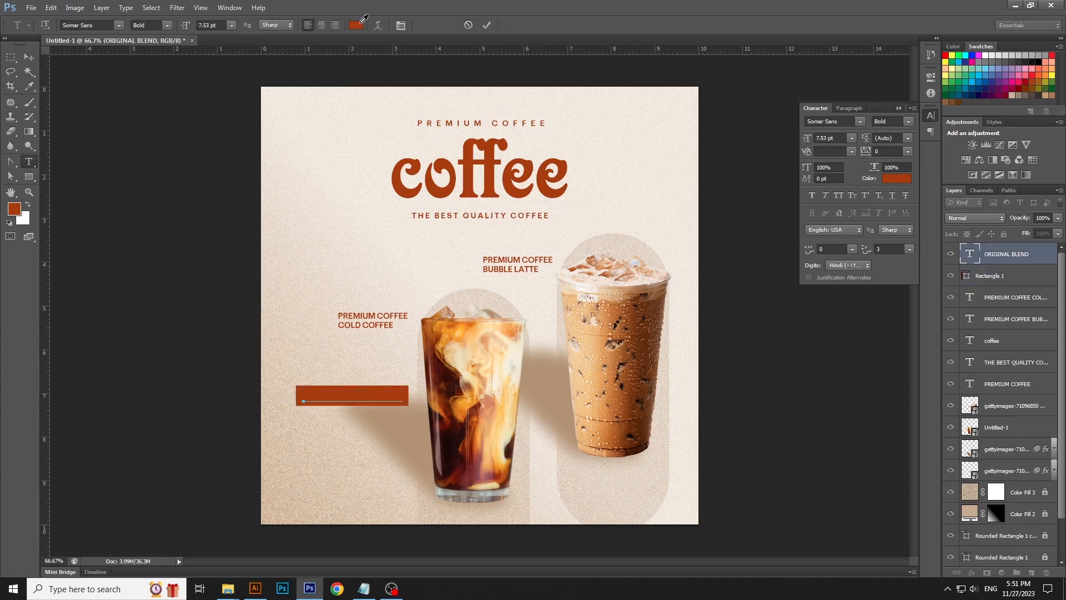
drag(815, 452, 712, 402)
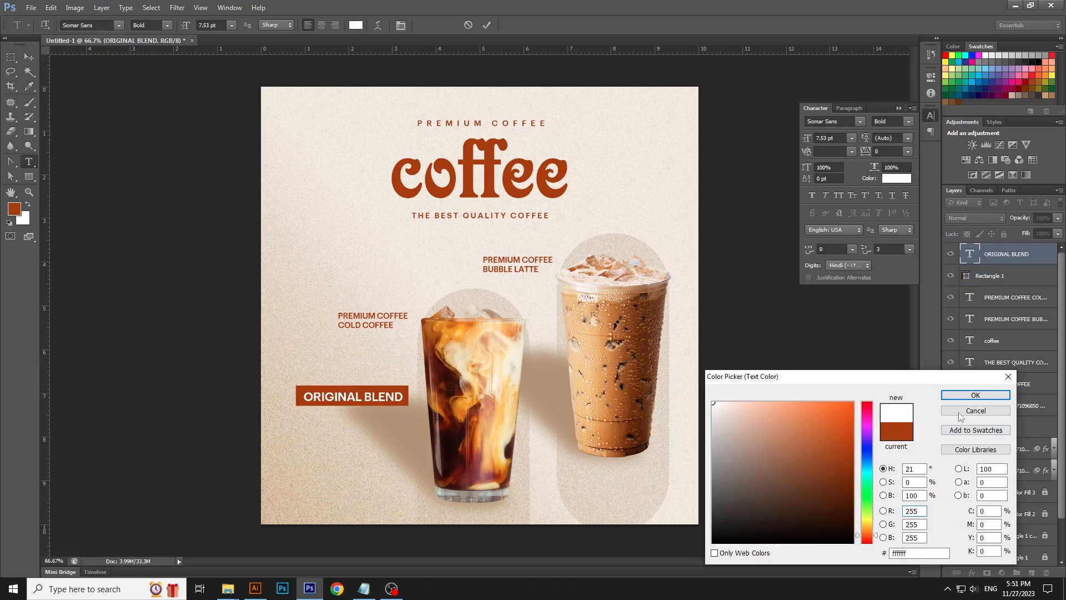
click(647, 110)
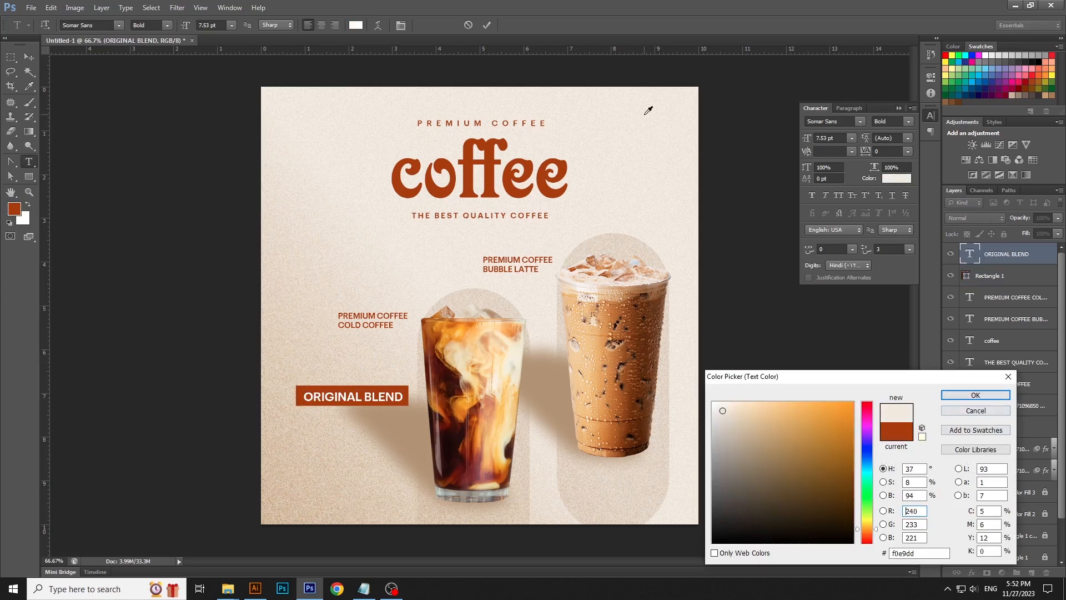
click(956, 398)
- Nudge the ORIGINAL BLEND text up slightly to center it within the rectangle
click(28, 56)
key(Up)
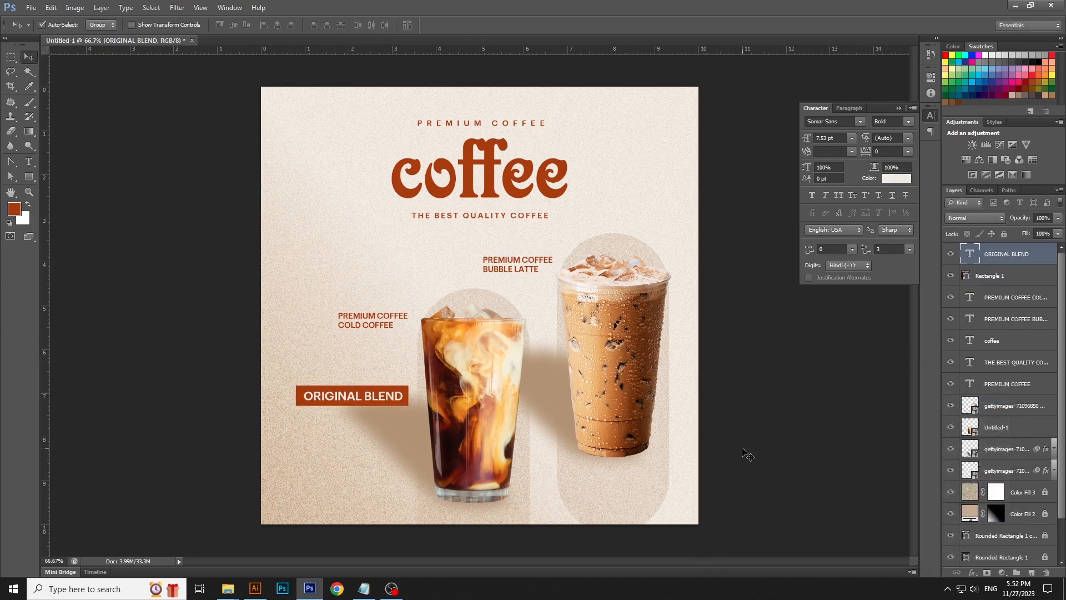
click(750, 451)
click(363, 588)
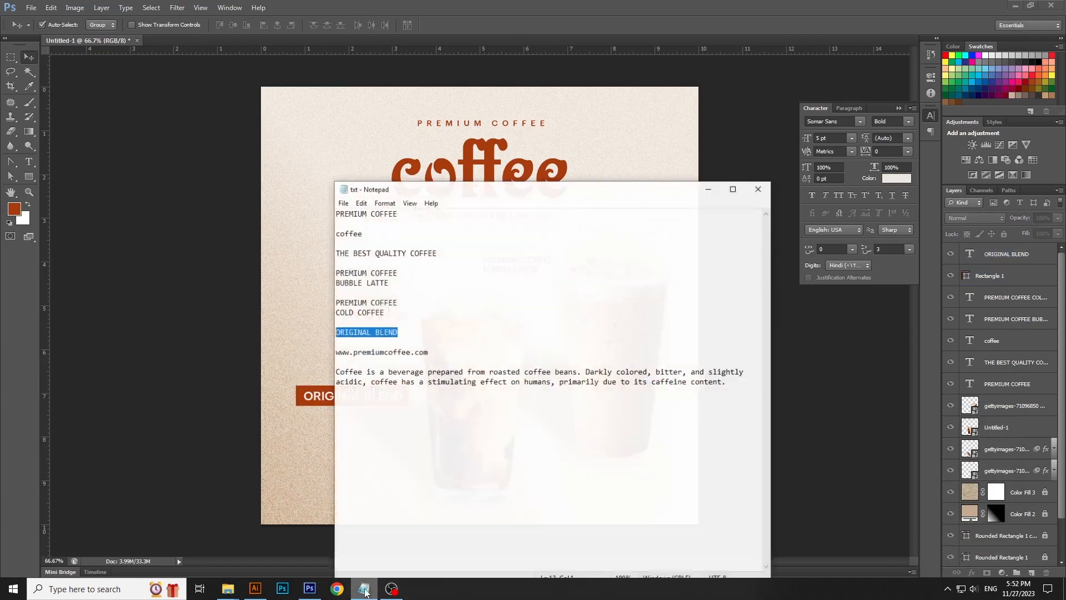
click(386, 348)
double_click(387, 348)
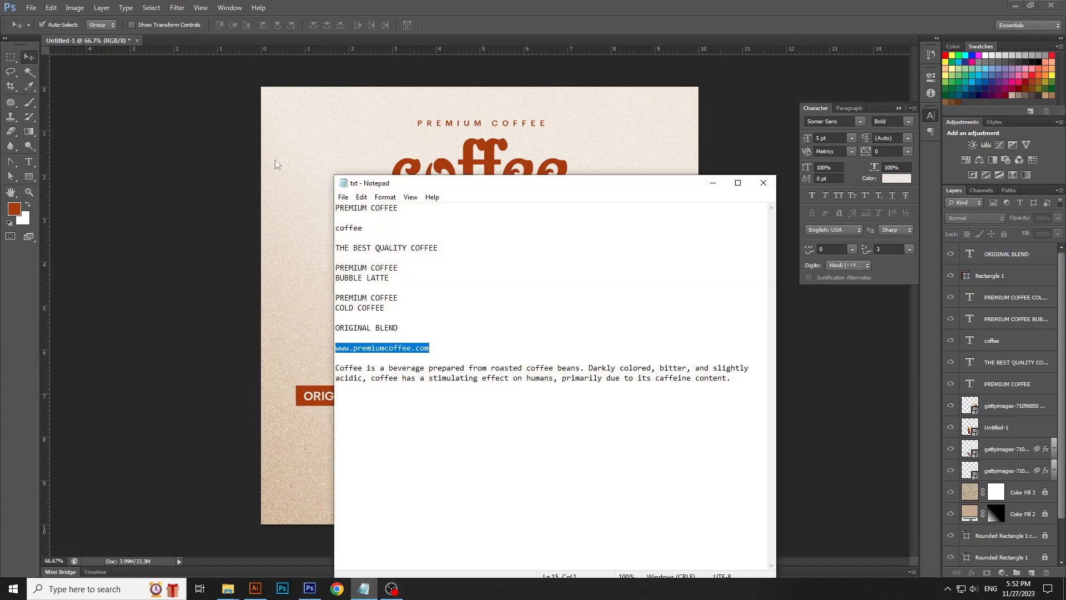
click(362, 197)
click(387, 240)
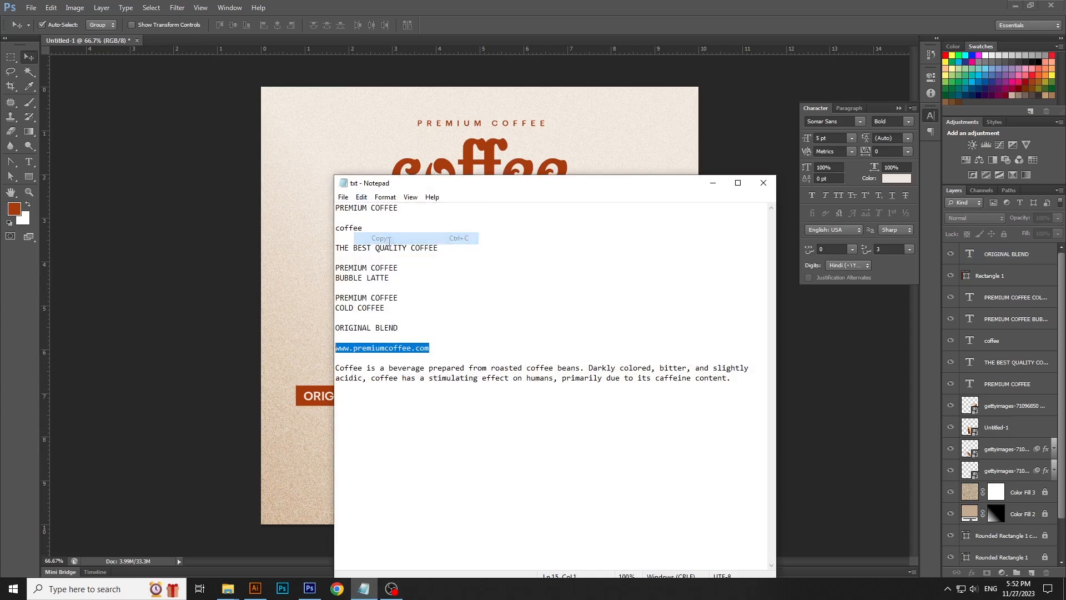
click(715, 185)
click(28, 161)
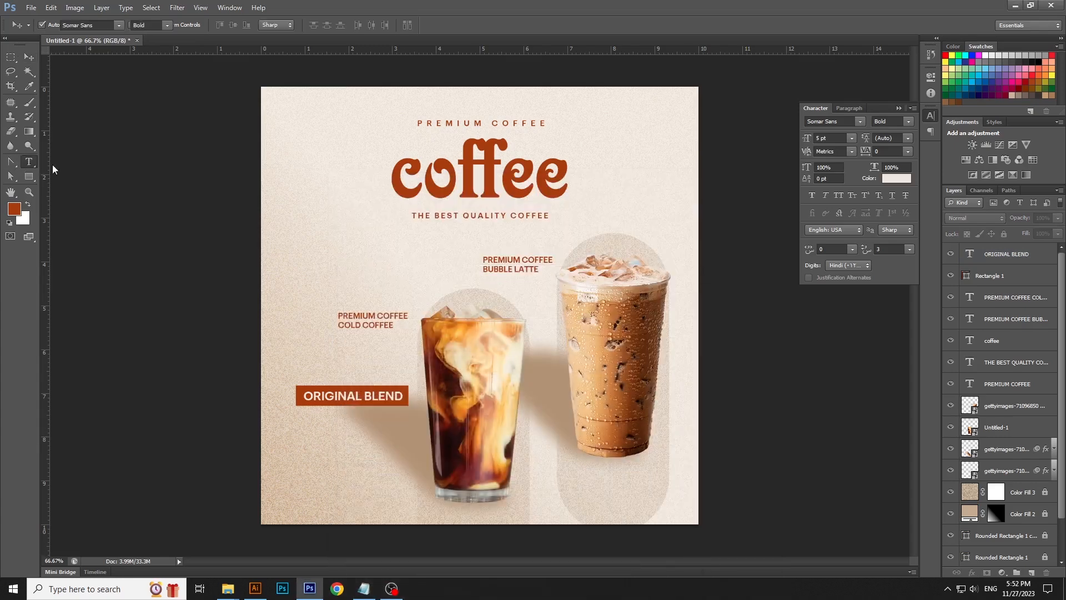
click(318, 485)
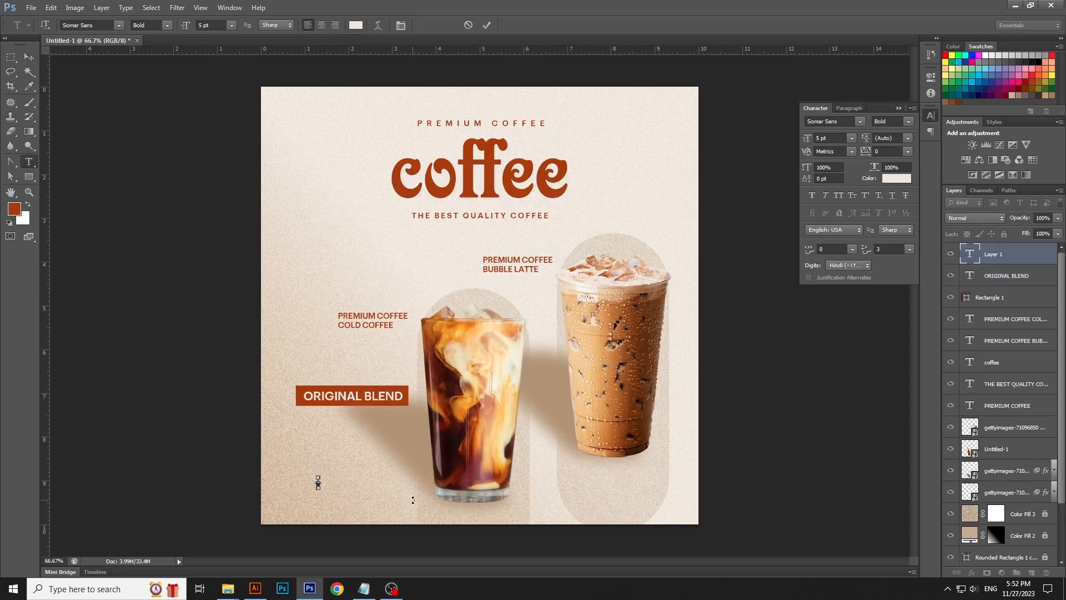
click(51, 8)
click(84, 111)
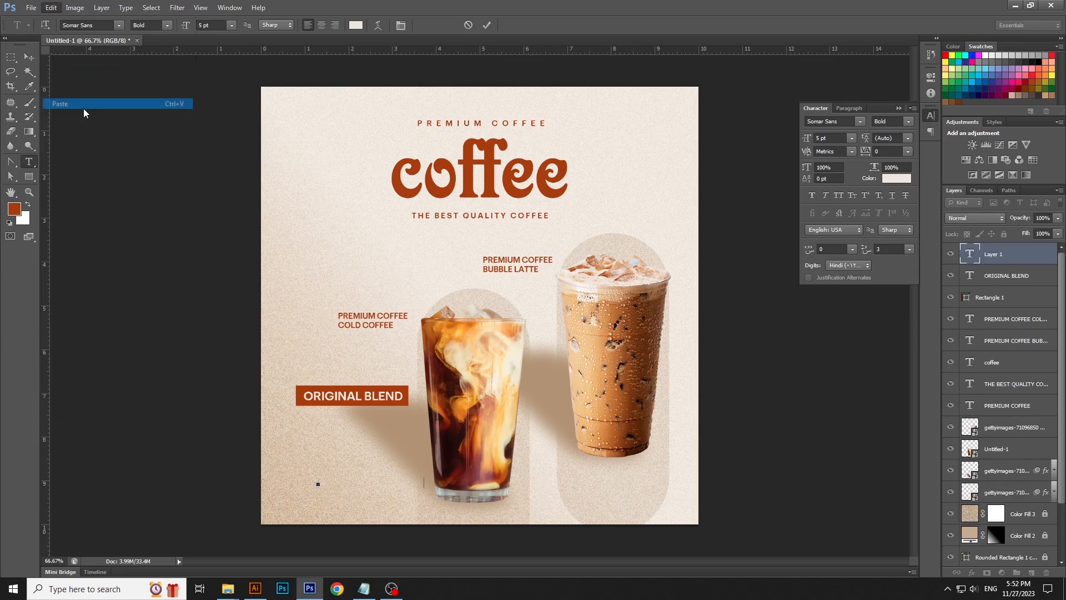
click(29, 57)
drag(410, 482, 390, 490)
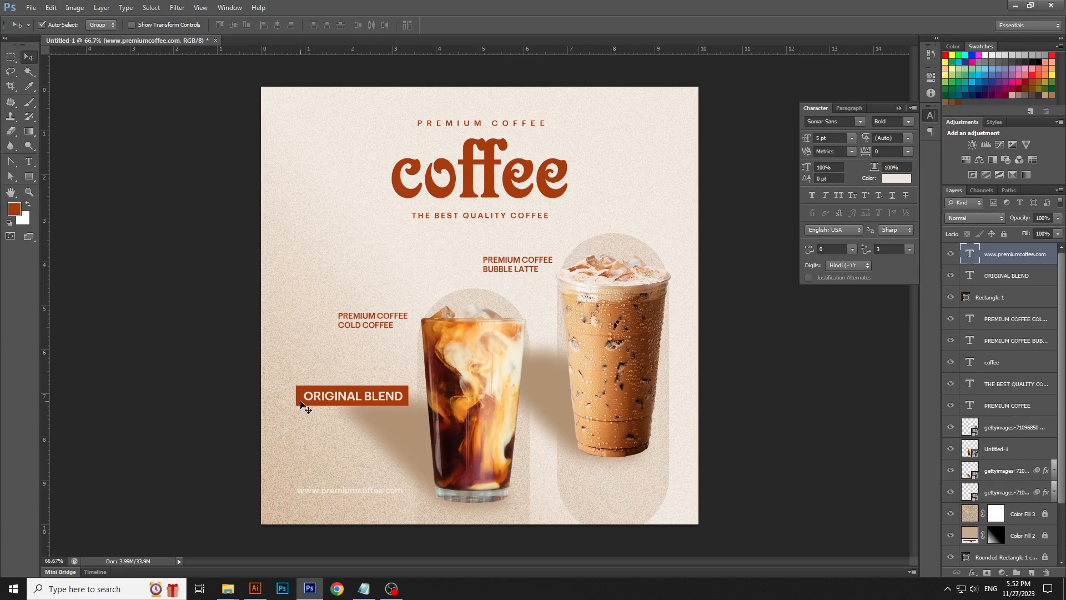
- Recolour the website text to the brown sampled from the coffee headline
shift+click(306, 404)
click(756, 409)
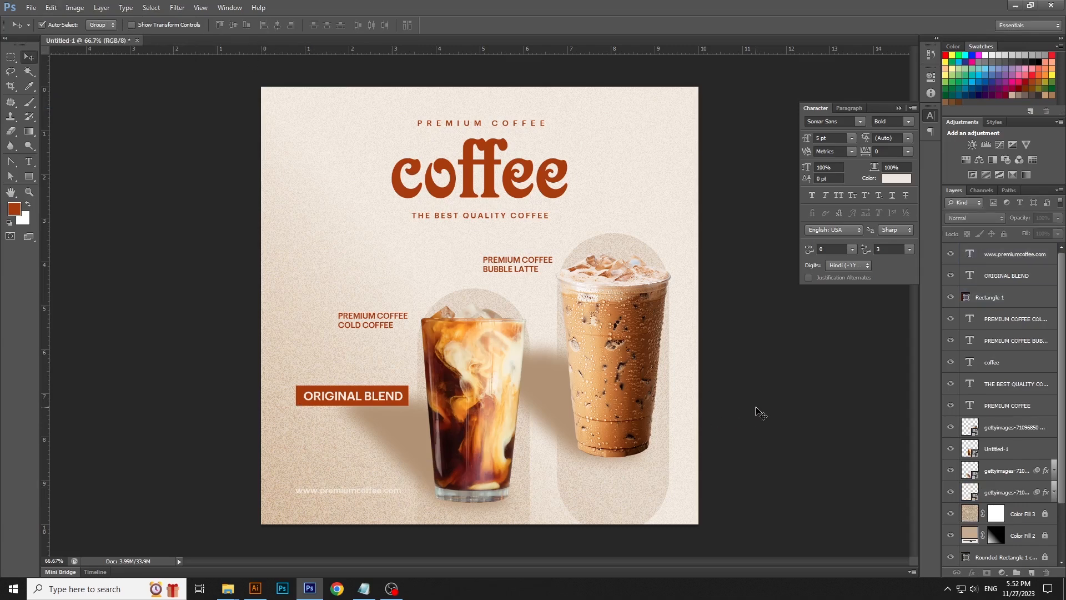
click(29, 161)
click(341, 490)
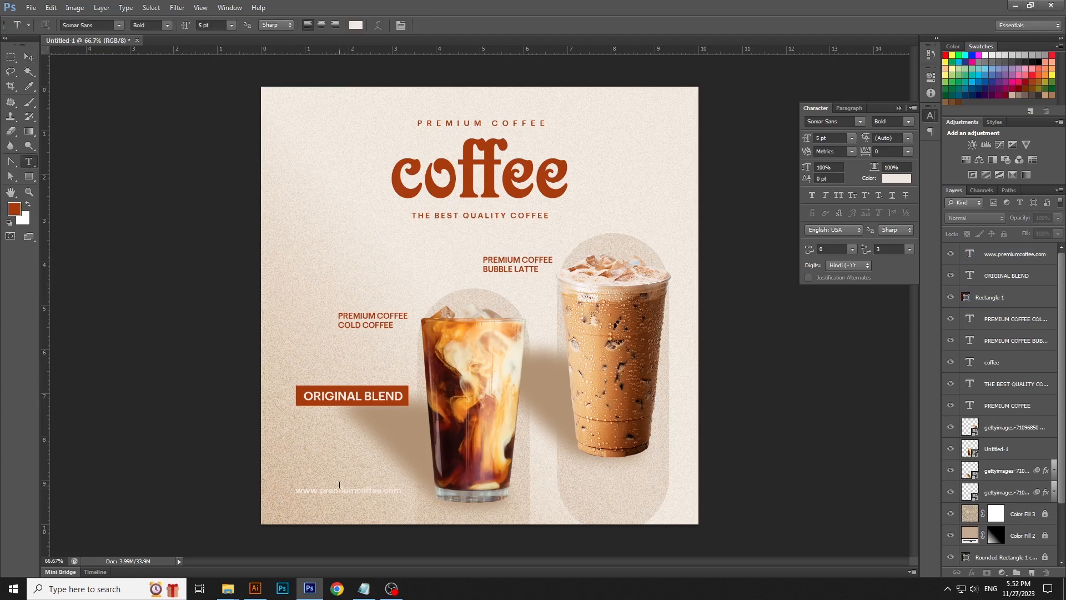
key(ctrl+a)
click(356, 25)
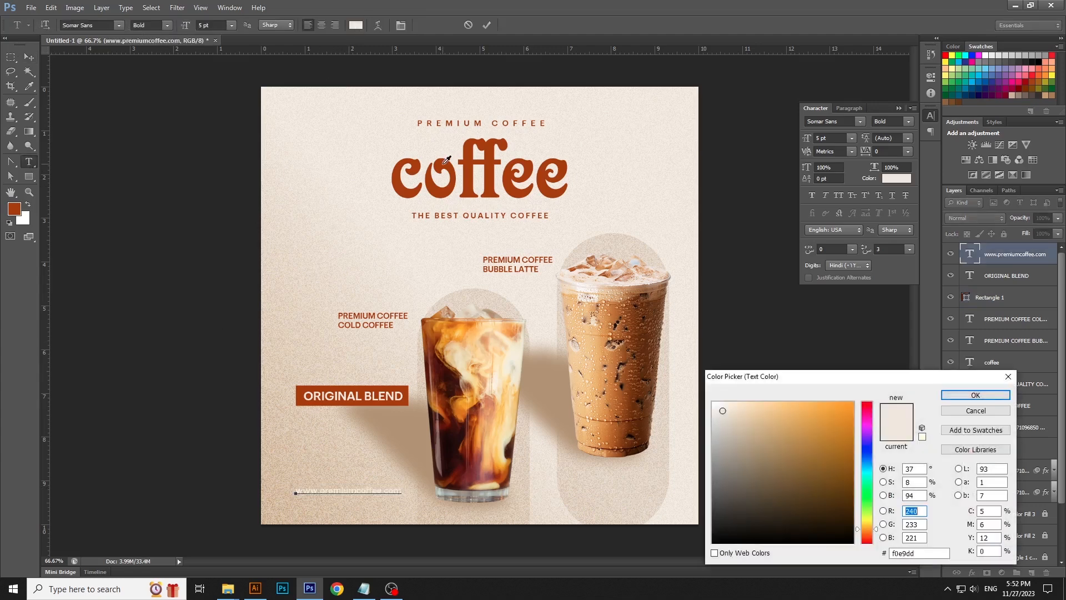
click(444, 162)
click(975, 395)
click(931, 115)
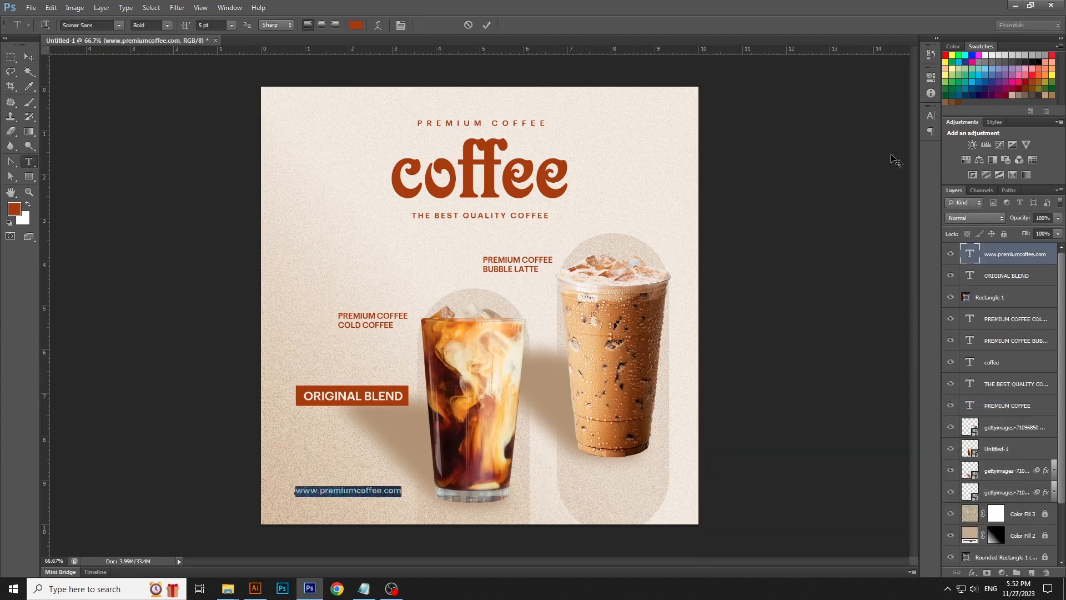
click(29, 60)
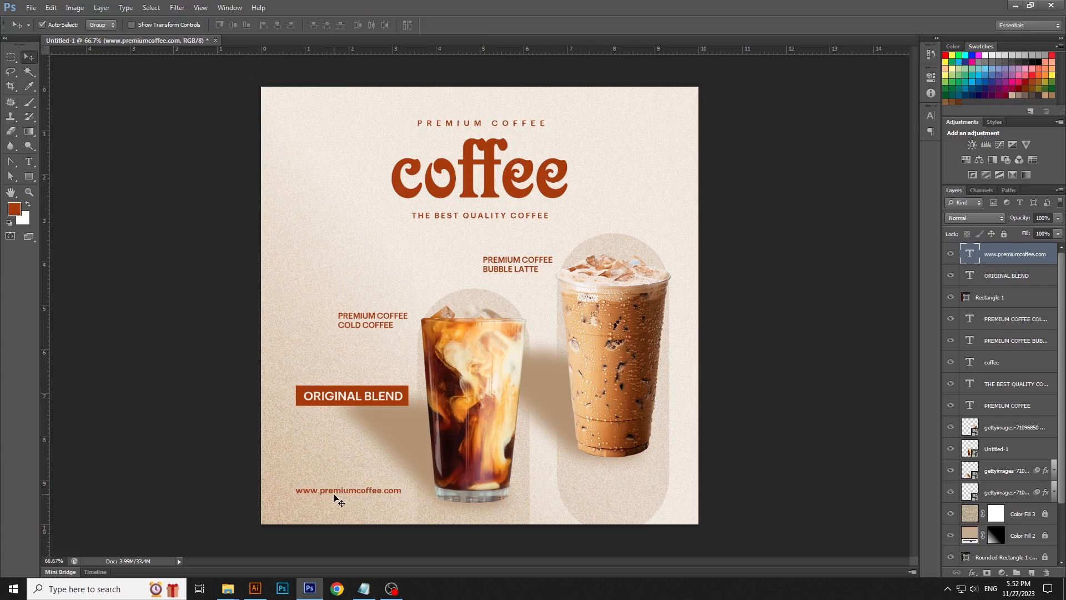
- Nudge the website text down slightly
key(Down)
key(Down)
key(Down)
key(Down)
click(766, 455)
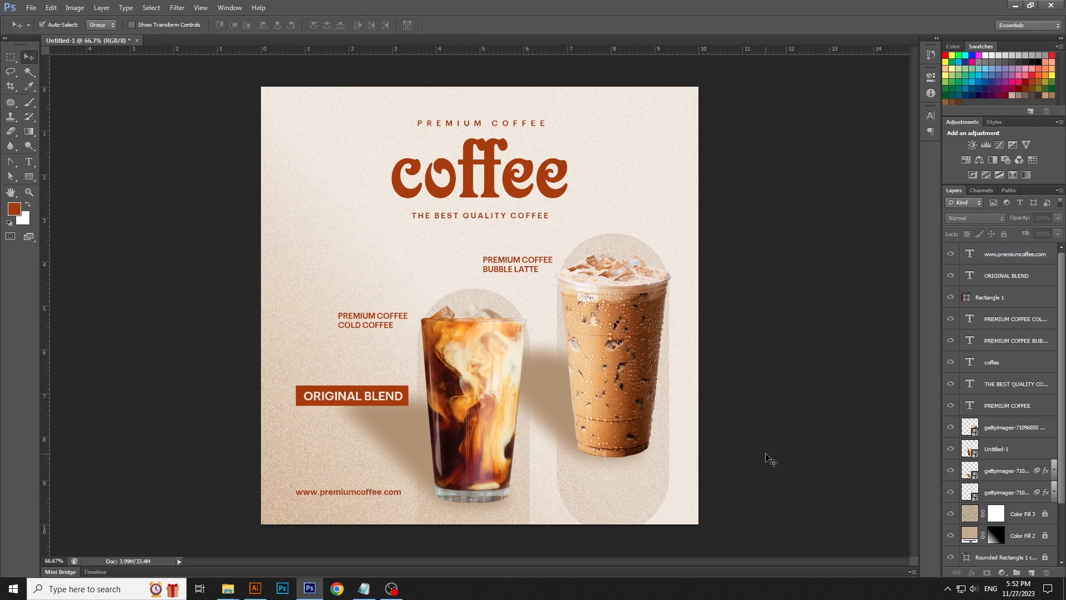
- Scale the coffee headline up to about 109%
click(555, 188)
key(ctrl+t)
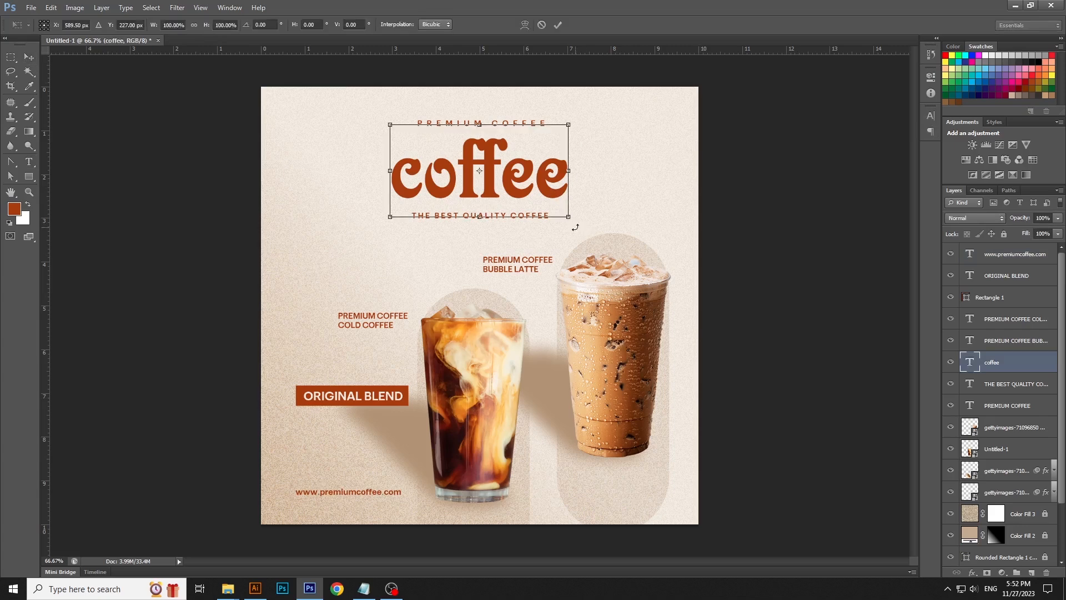
drag(570, 218, 580, 225)
key(Return)
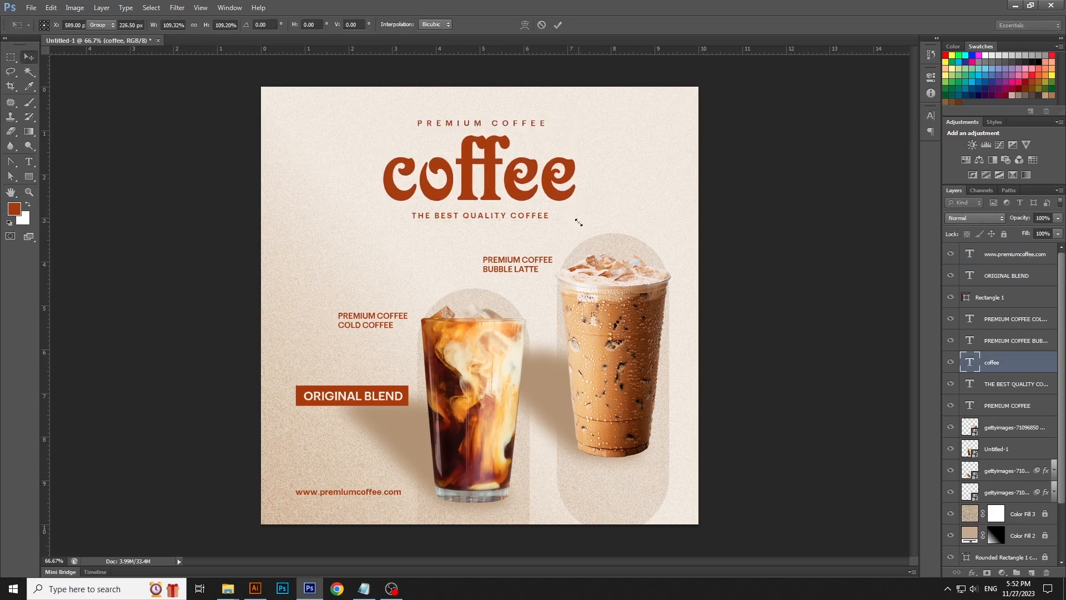
- Select the three headline text layers, align their centres, and nudge them down slightly
click(750, 244)
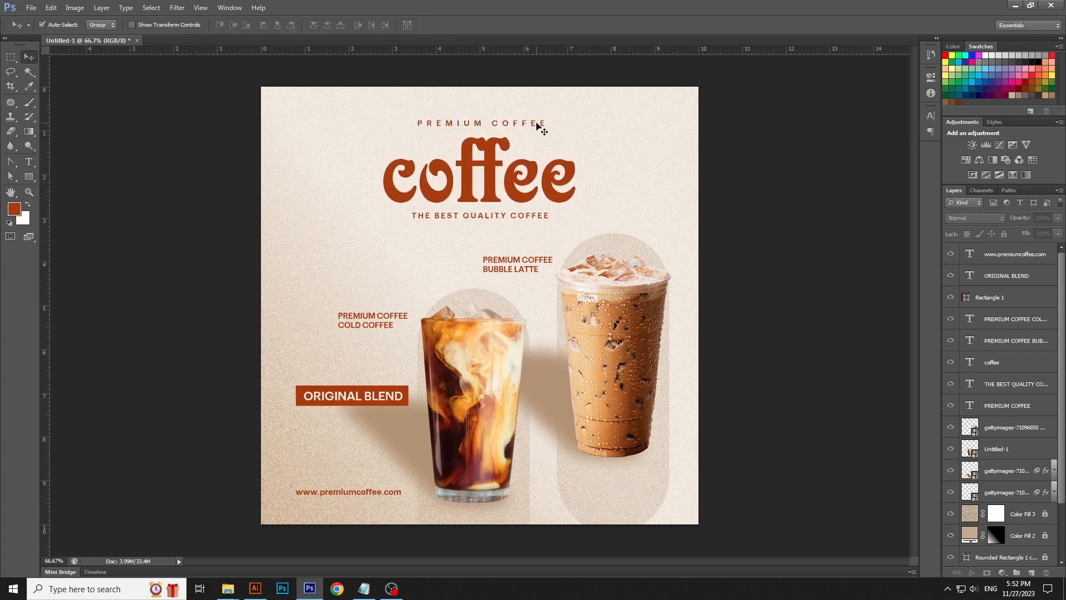
drag(478, 75, 499, 221)
click(276, 26)
key(Down)
key(Down)
key(Down)
key(Down)
key(Down)
key(Down)
key(Down)
key(Down)
key(Down)
key(Down)
key(Down)
key(Down)
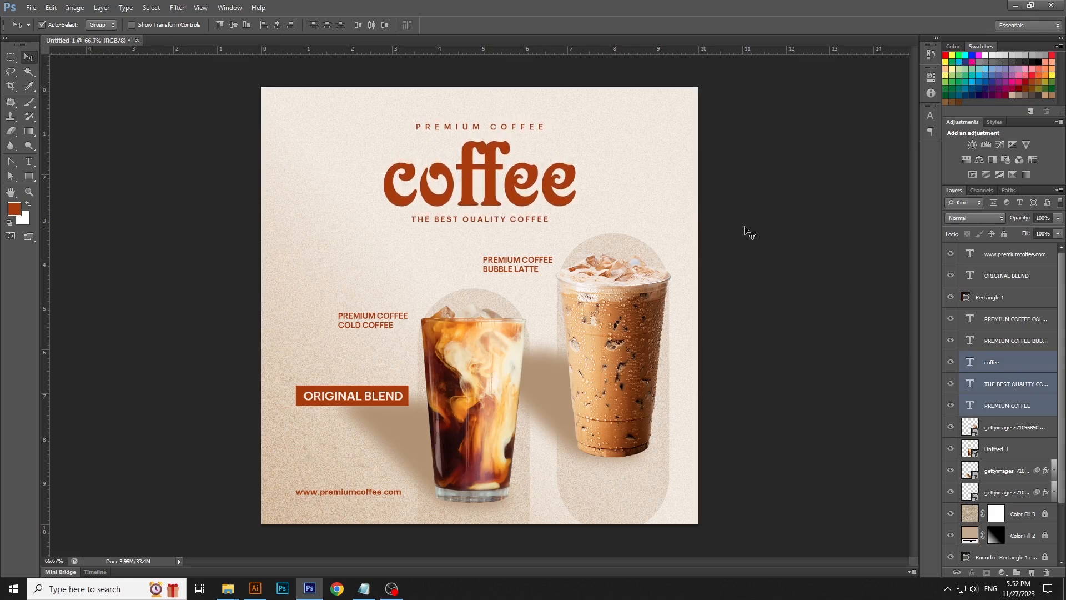
- Nudge the bubble latte and cold coffee label texts slightly to the left
click(745, 227)
drag(529, 256, 525, 258)
drag(397, 314, 394, 315)
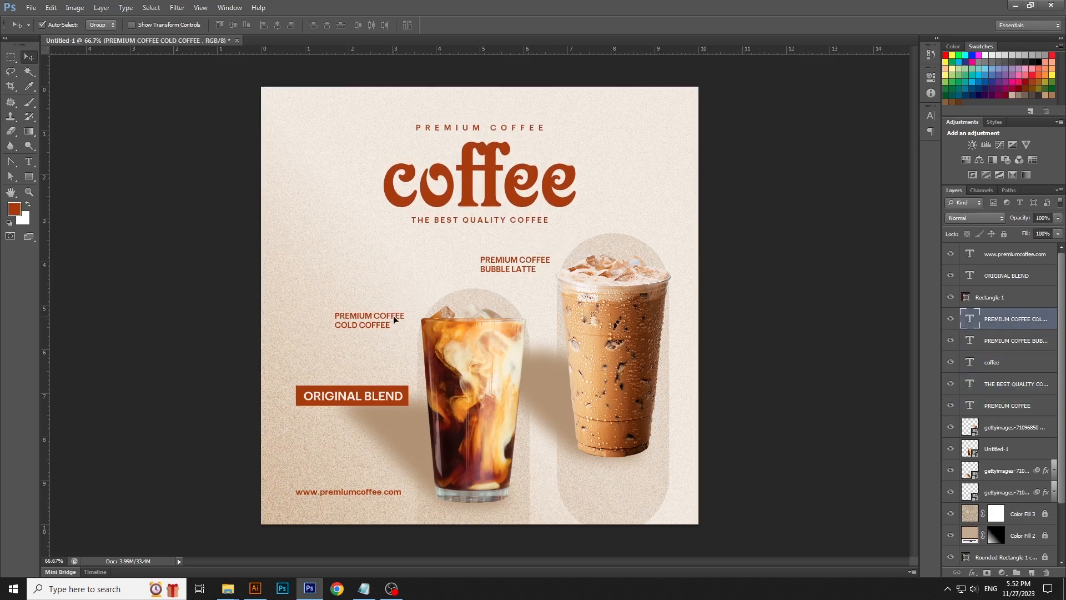
click(797, 306)
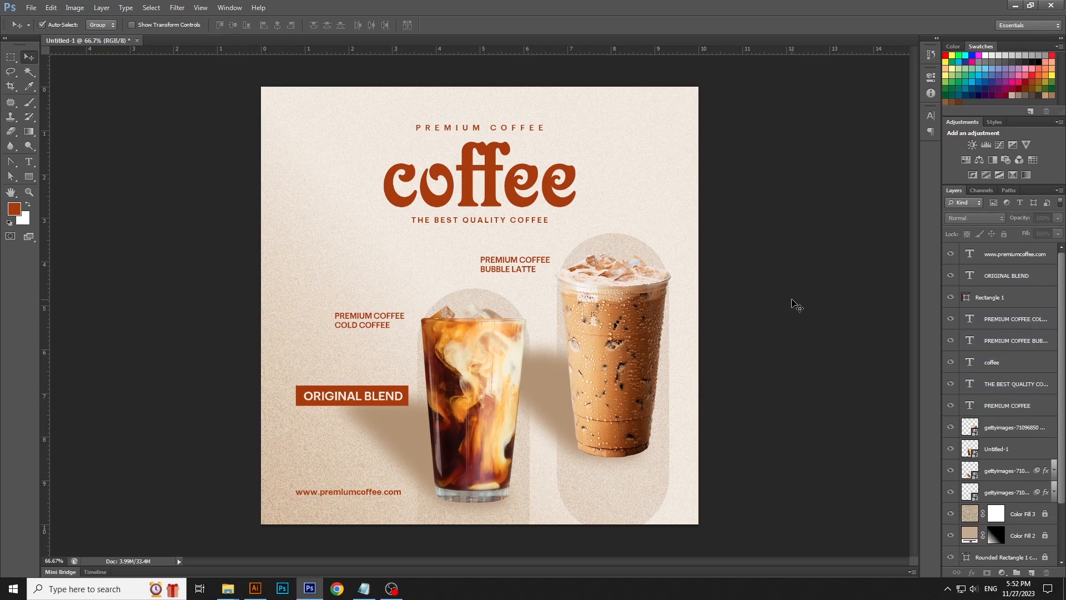
- Add an Exposure adjustment of +0.17 clipped to the bubble latte cup image
click(655, 318)
click(1007, 572)
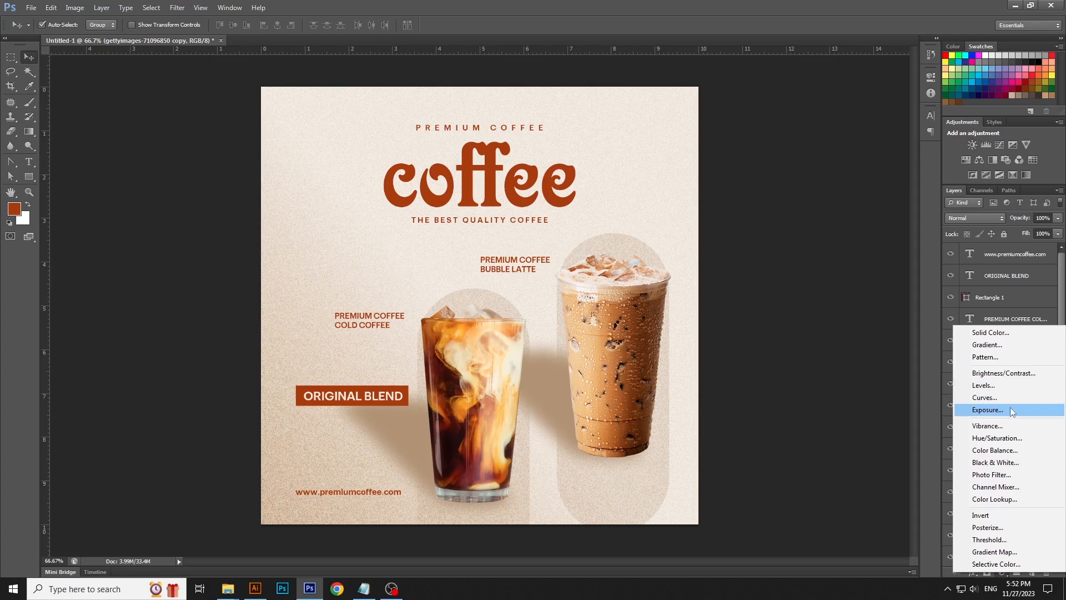
click(988, 410)
click(805, 133)
drag(806, 131, 807, 131)
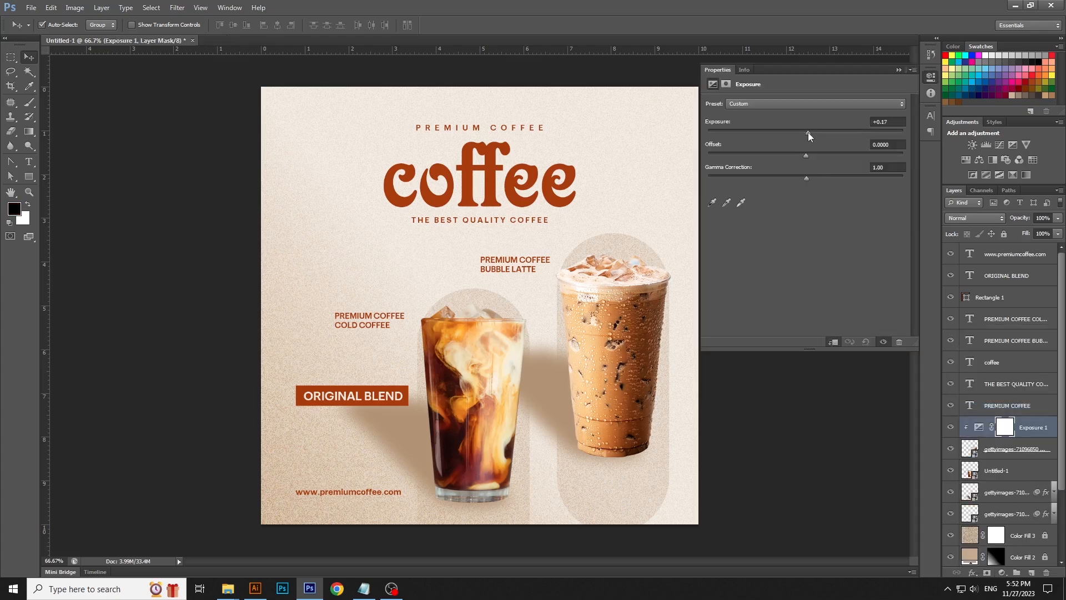
click(931, 79)
- Add an Exposure adjustment of +0.17 clipped to the cold coffee cup image
click(1008, 472)
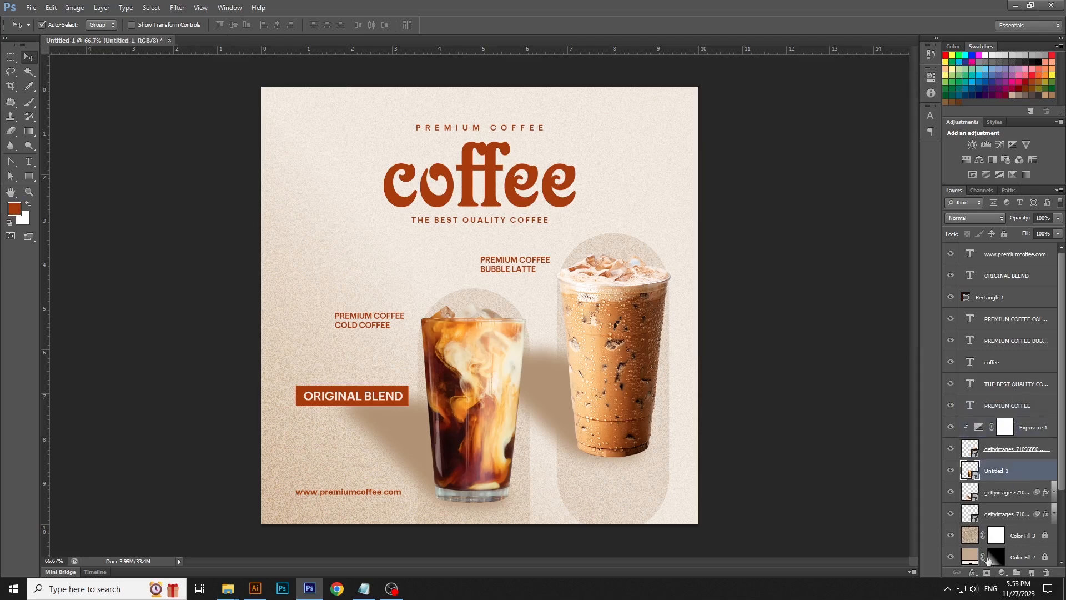
click(1002, 572)
click(987, 410)
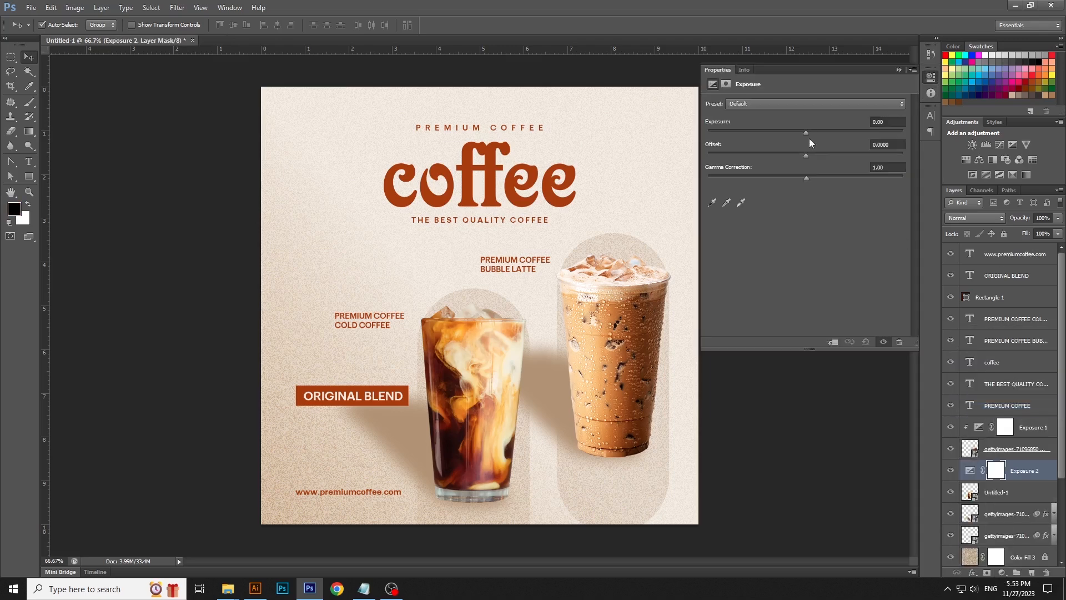
click(834, 340)
click(807, 133)
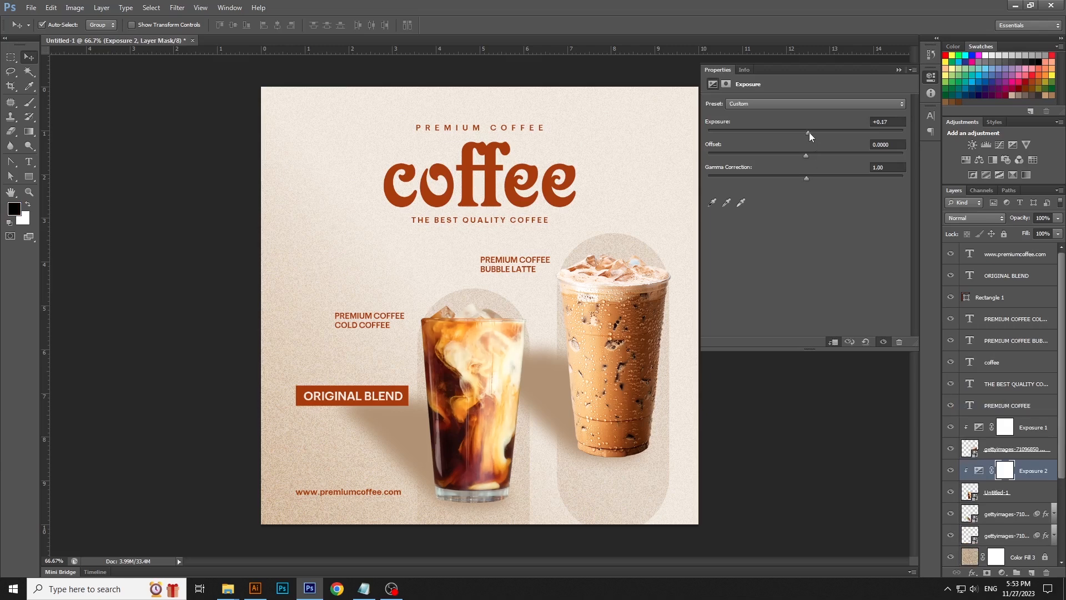
click(932, 78)
- Hide the two original cup shadow layers
click(812, 300)
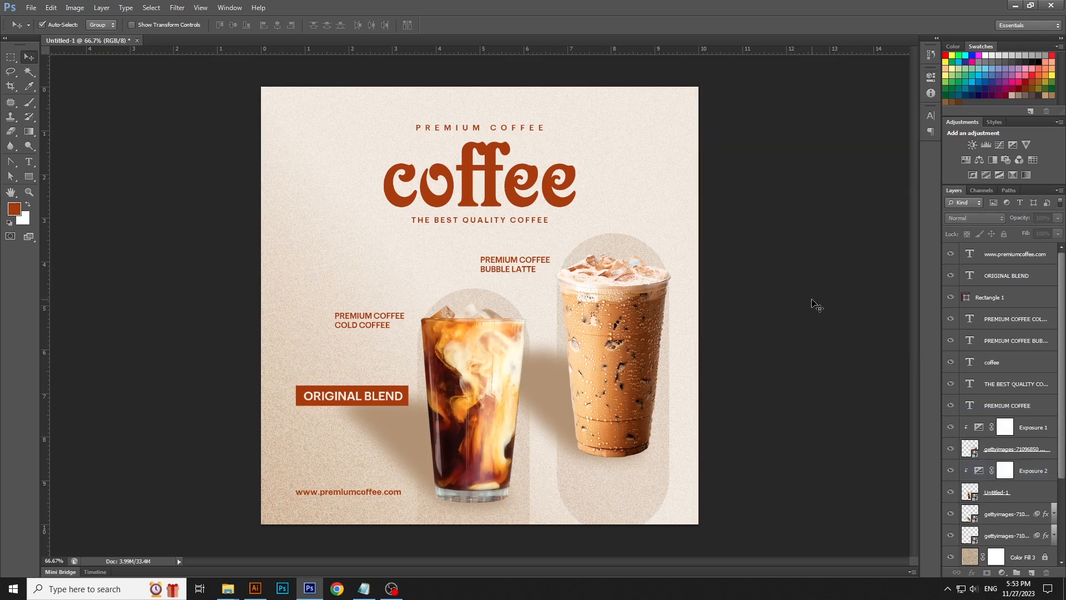
click(649, 311)
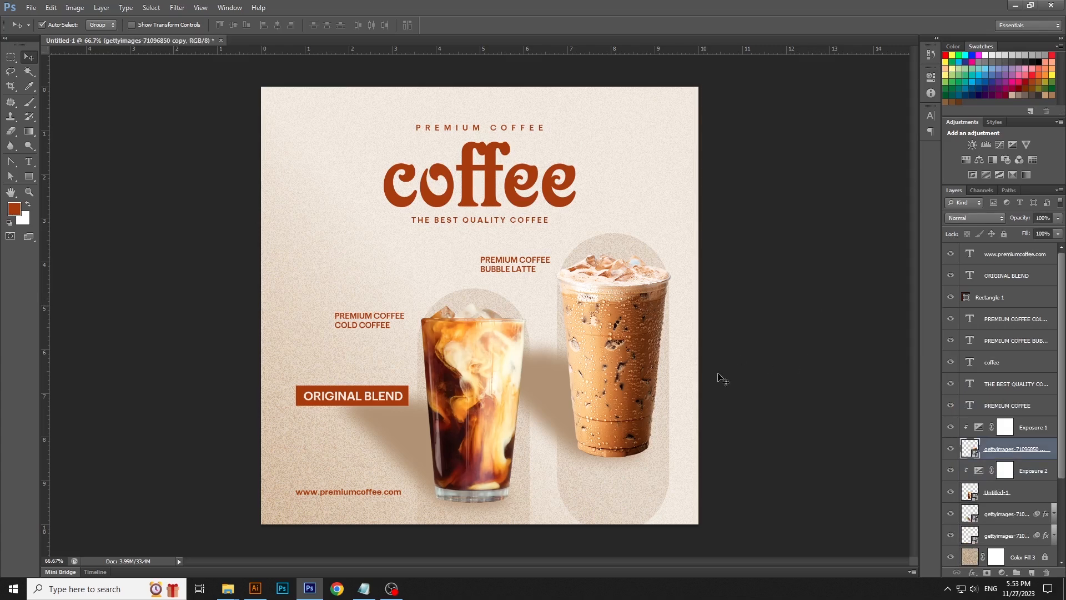
scroll(1009, 542, down, 1)
click(950, 513)
click(951, 492)
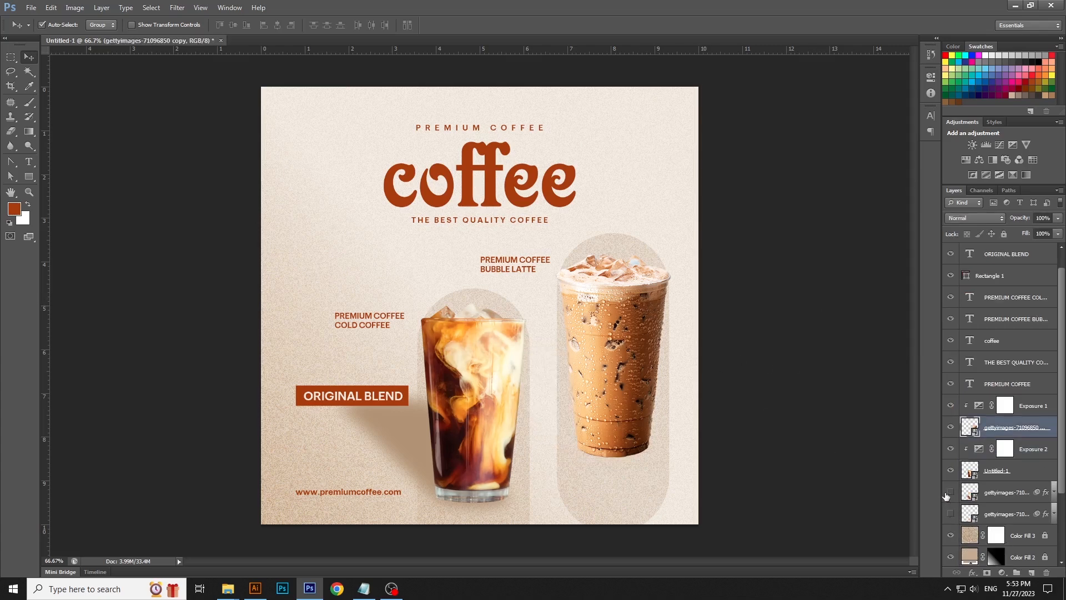
- Give the bubble latte cup a Multiply drop shadow in colour c6ac8f, 75% opacity, distance about 81 px, size about 46 px
double_click(1048, 432)
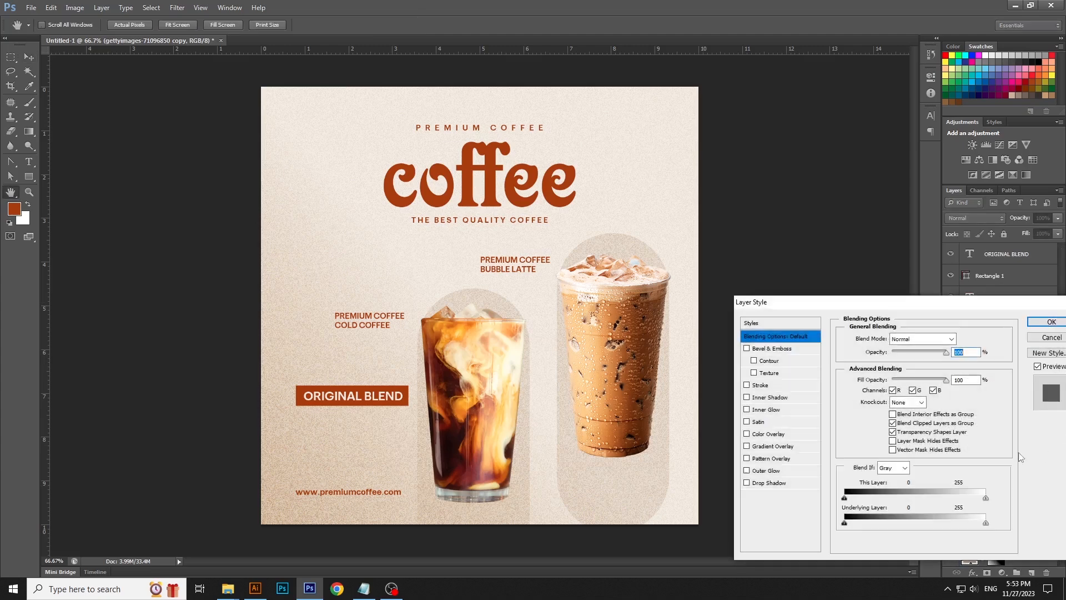
click(784, 485)
click(939, 370)
drag(885, 386, 894, 417)
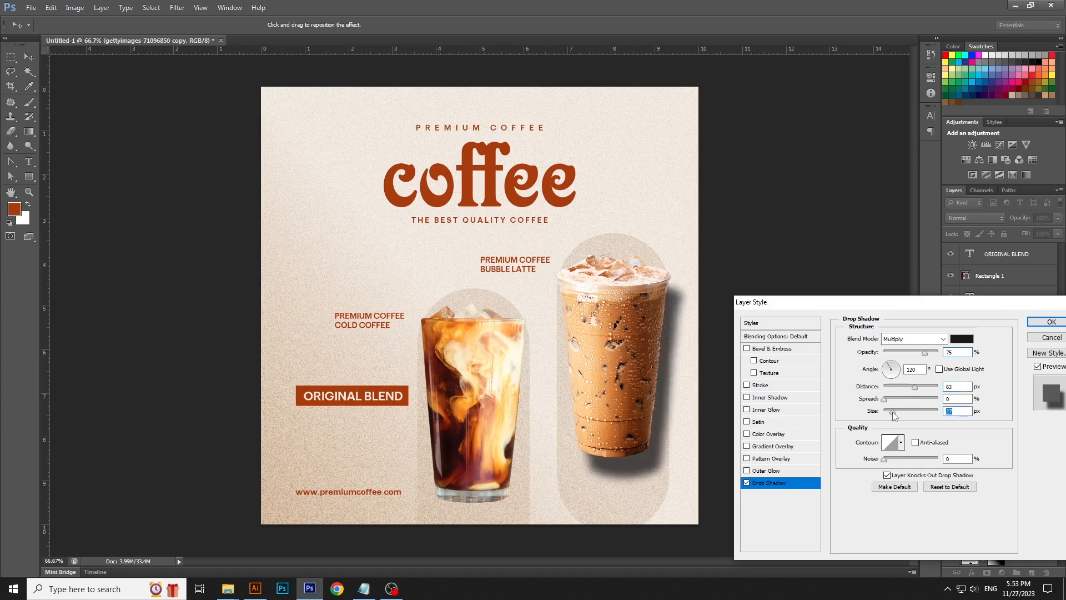
click(962, 339)
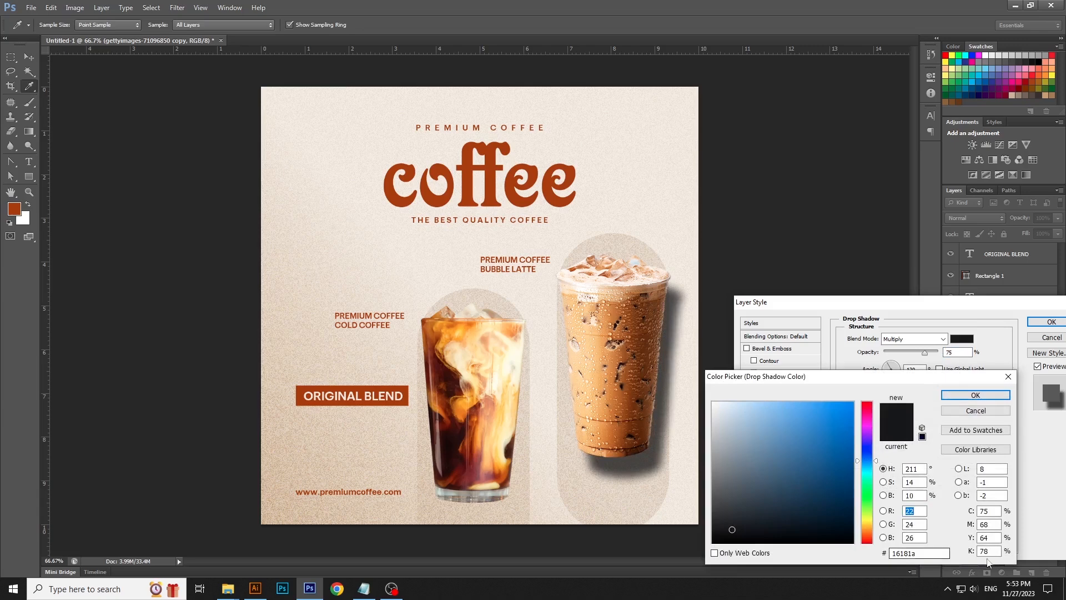
drag(944, 553, 810, 554)
text(c6ac8f)
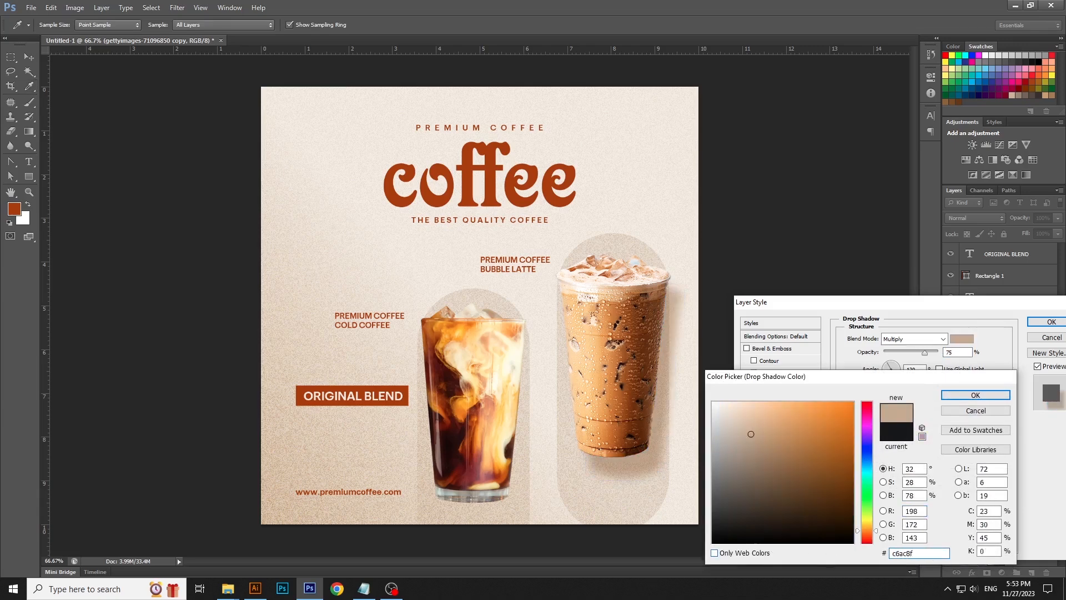
key(Return)
drag(916, 390, 896, 413)
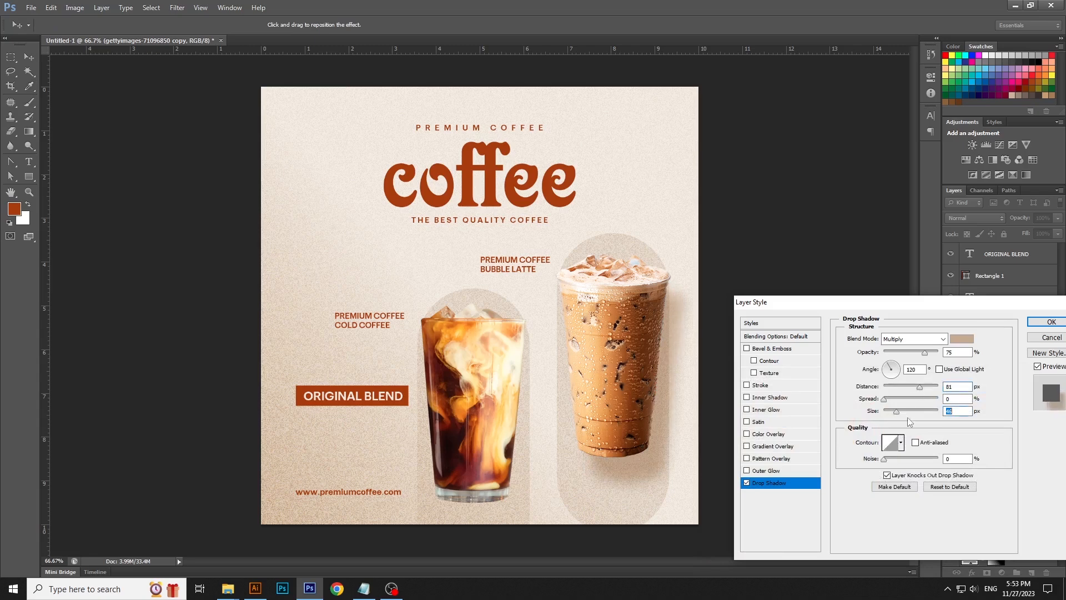
click(1039, 324)
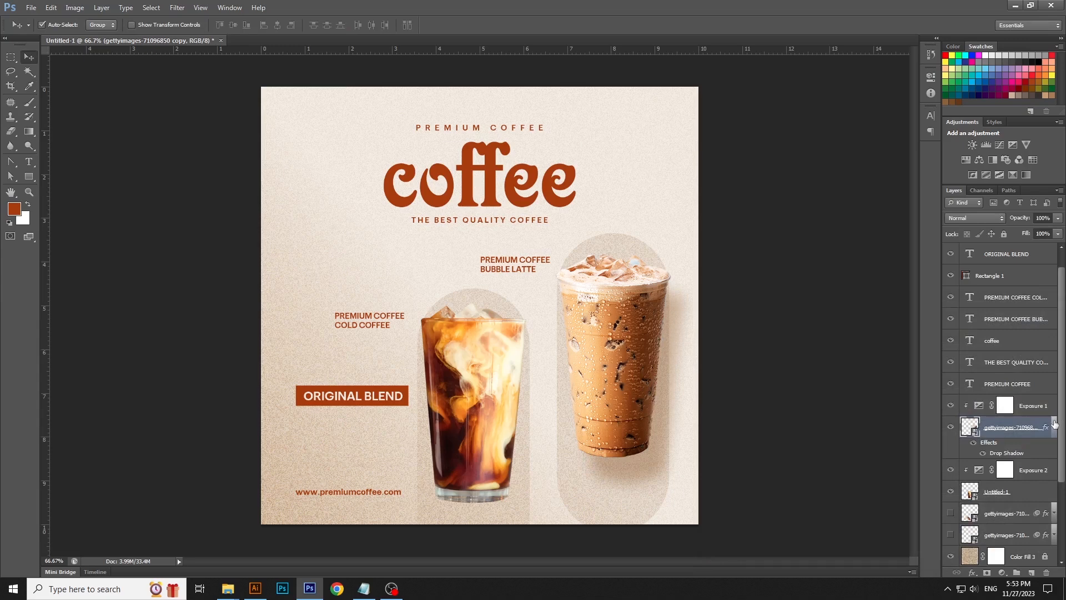
- Copy the bubble latte cup's layer style and paste it onto the cold coffee cup
click(1055, 423)
right_click(1011, 428)
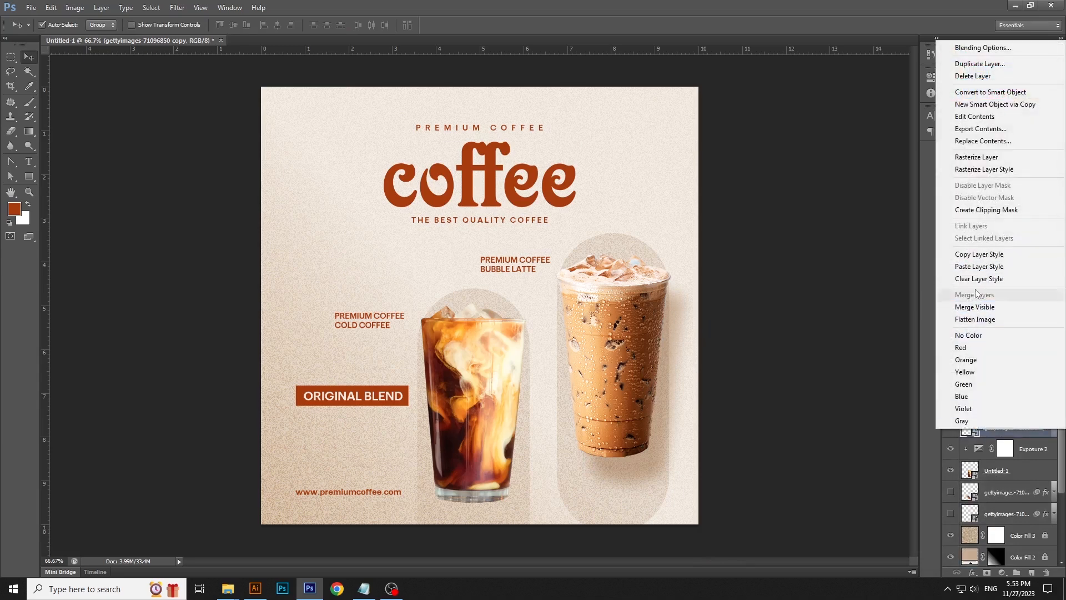
click(978, 256)
click(502, 347)
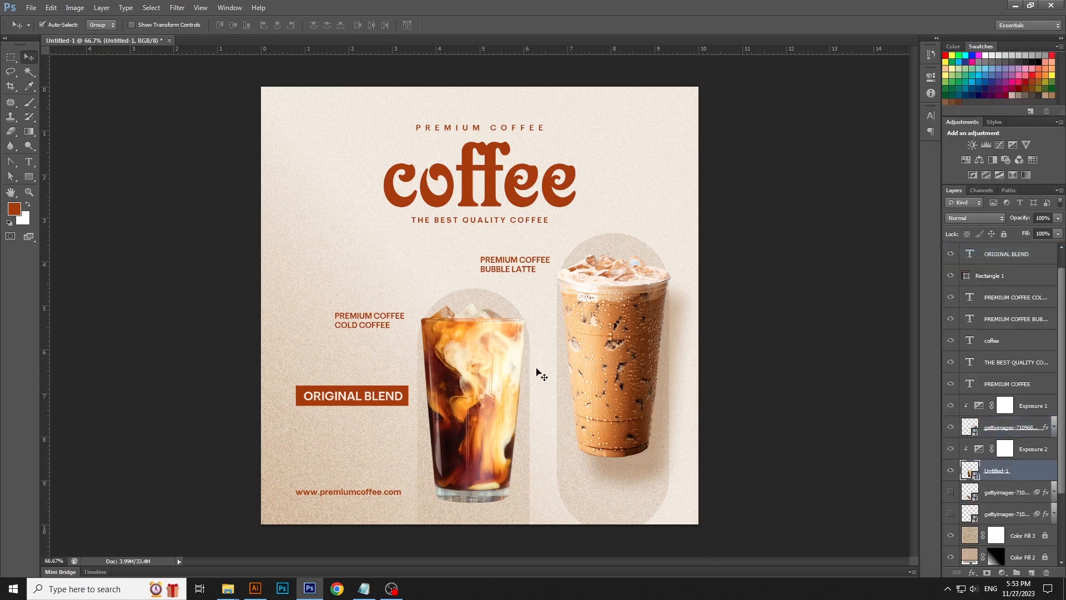
right_click(1034, 471)
click(978, 306)
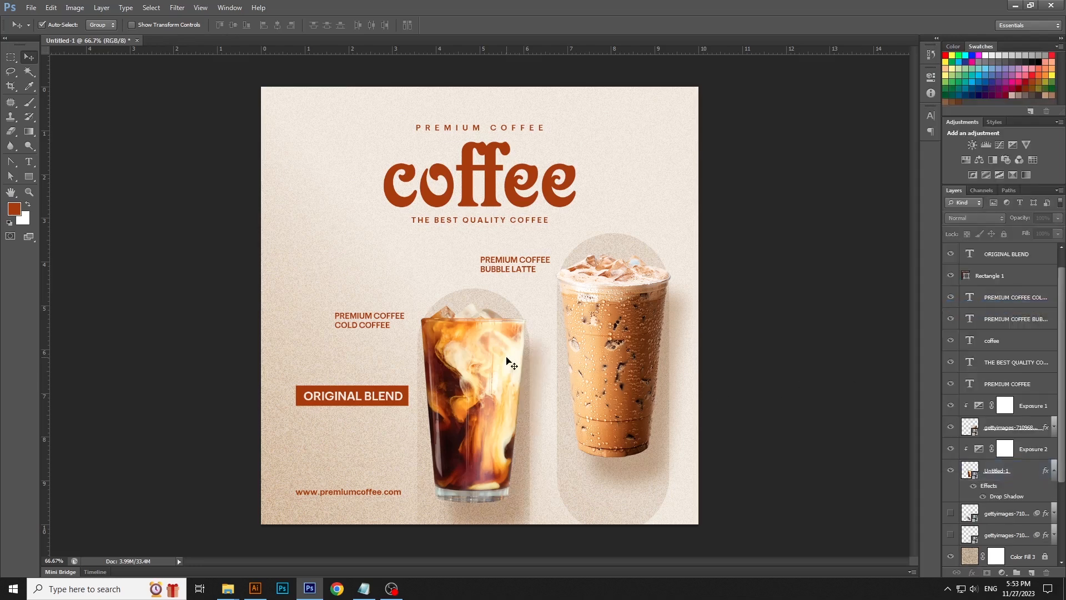
- Change the cold coffee cup's drop shadow colour to a darker brown and copy its hex code
double_click(1032, 472)
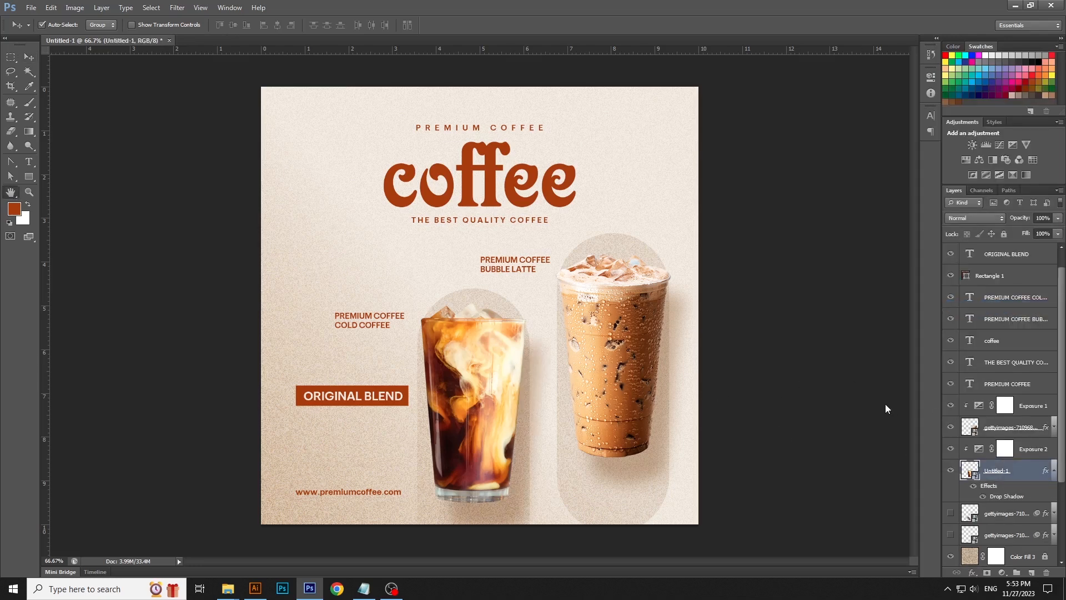
click(769, 483)
click(962, 338)
drag(762, 437, 771, 454)
double_click(911, 553)
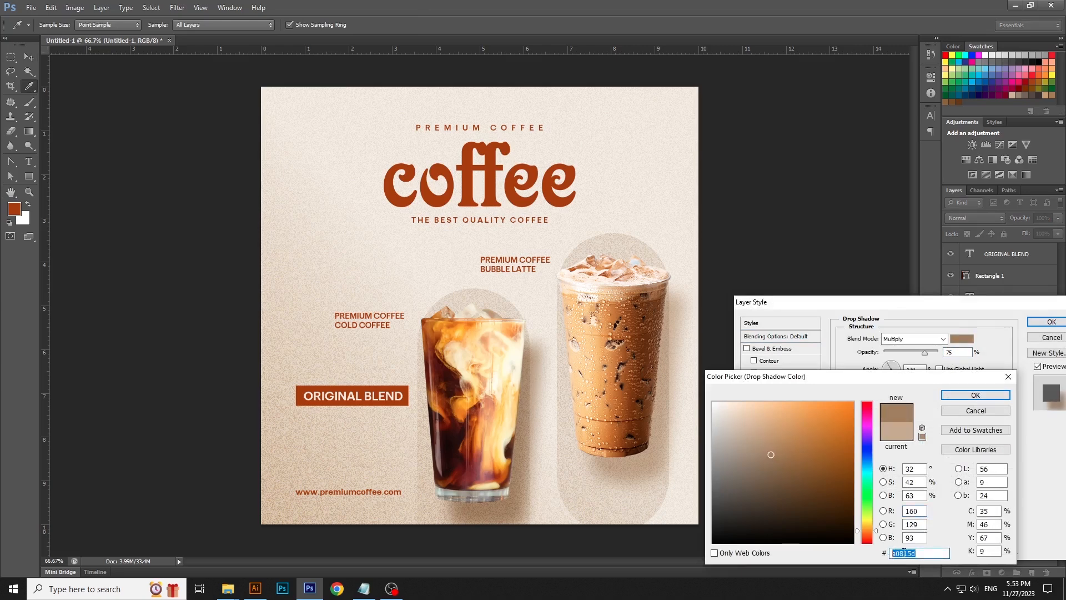
right_click(905, 553)
click(930, 435)
click(975, 395)
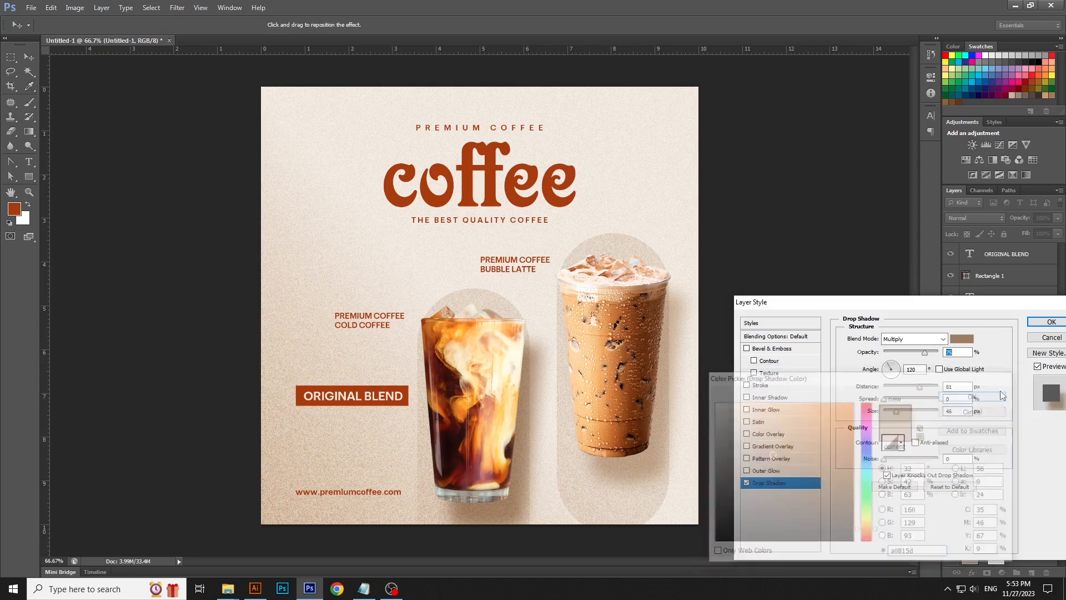
click(1051, 321)
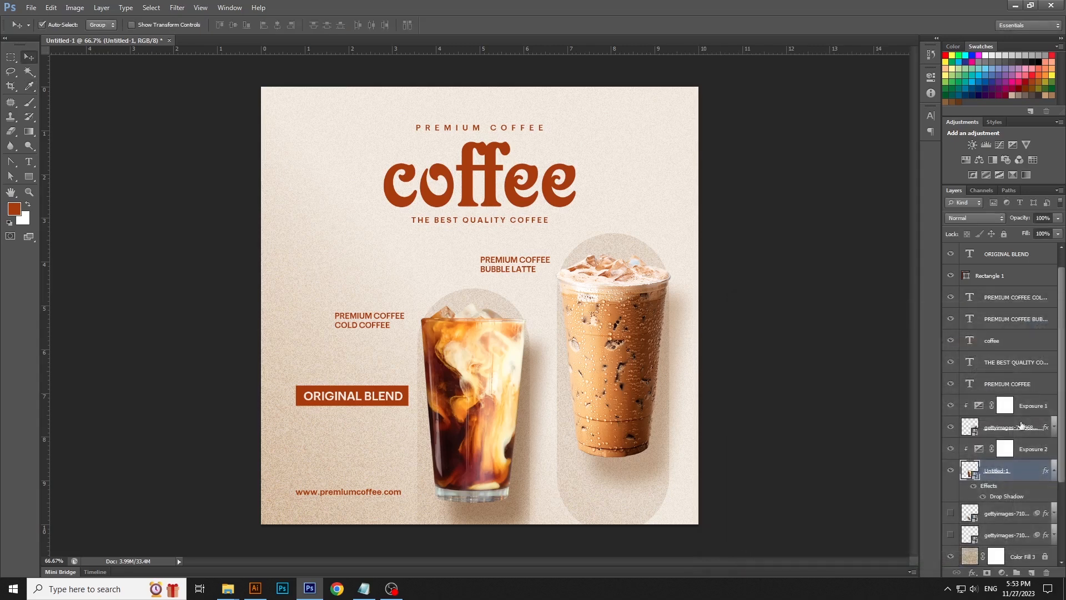
- Copy the cold coffee cup's layer style and paste it onto the bubble latte cup
click(1053, 470)
right_click(1008, 473)
click(981, 298)
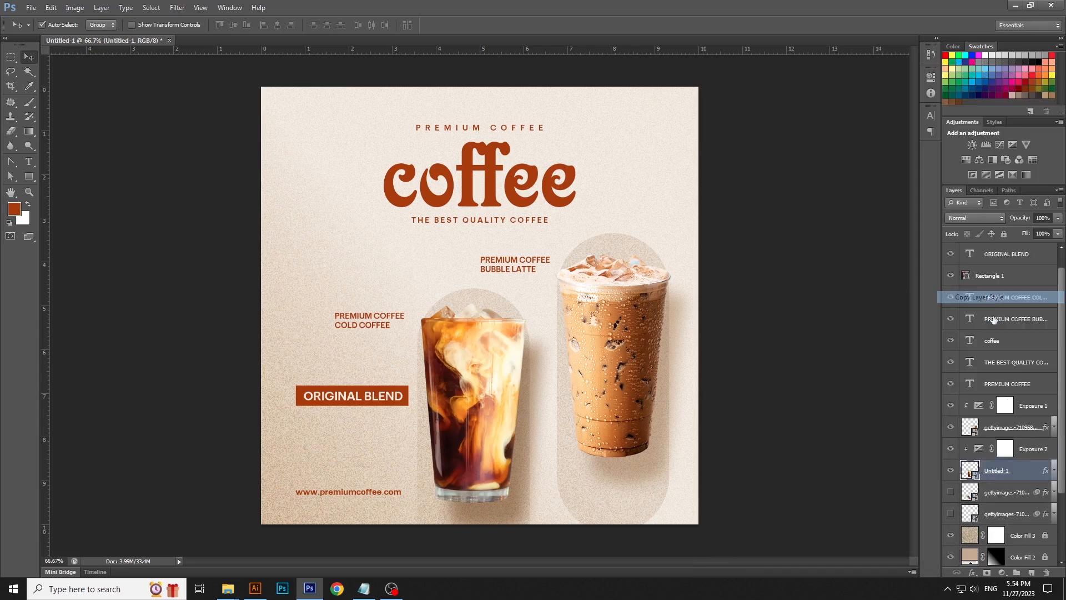
click(1020, 431)
right_click(1019, 431)
click(973, 268)
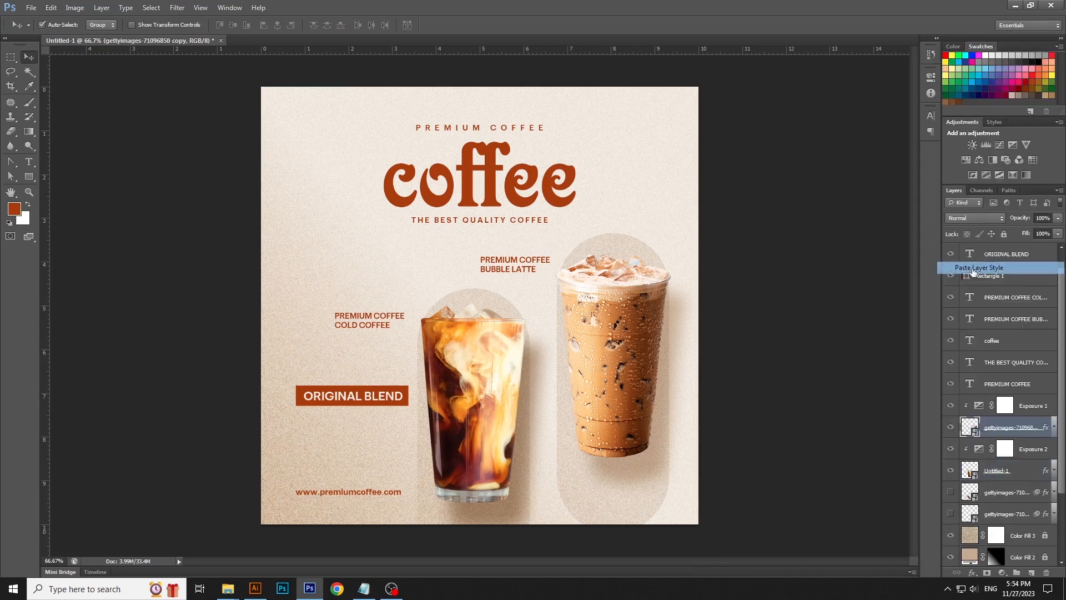
click(833, 364)
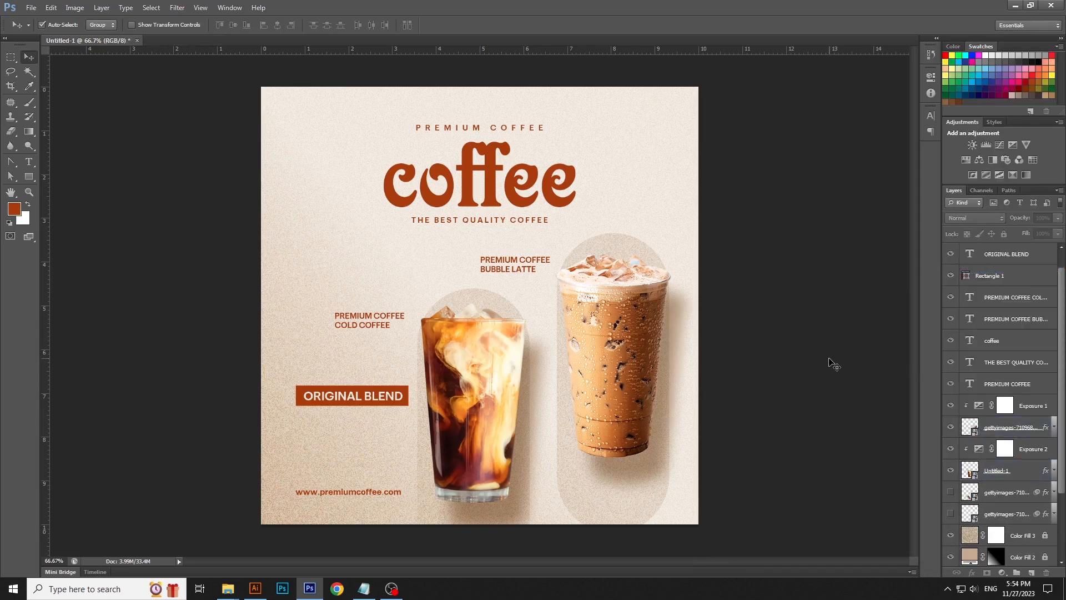
- Move the bubble latte label slightly upward
click(646, 309)
drag(534, 261, 531, 254)
key(Down)
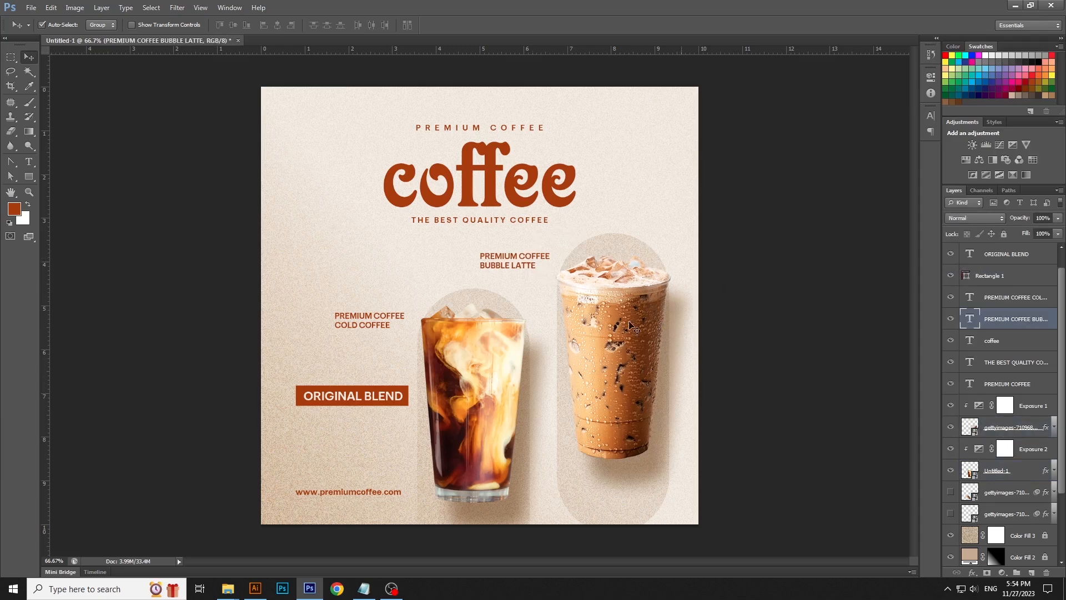
- Nudge the cold coffee label down slightly and move the website text up a little
click(392, 319)
key(Down)
key(Down)
key(Down)
key(Down)
key(Down)
key(Down)
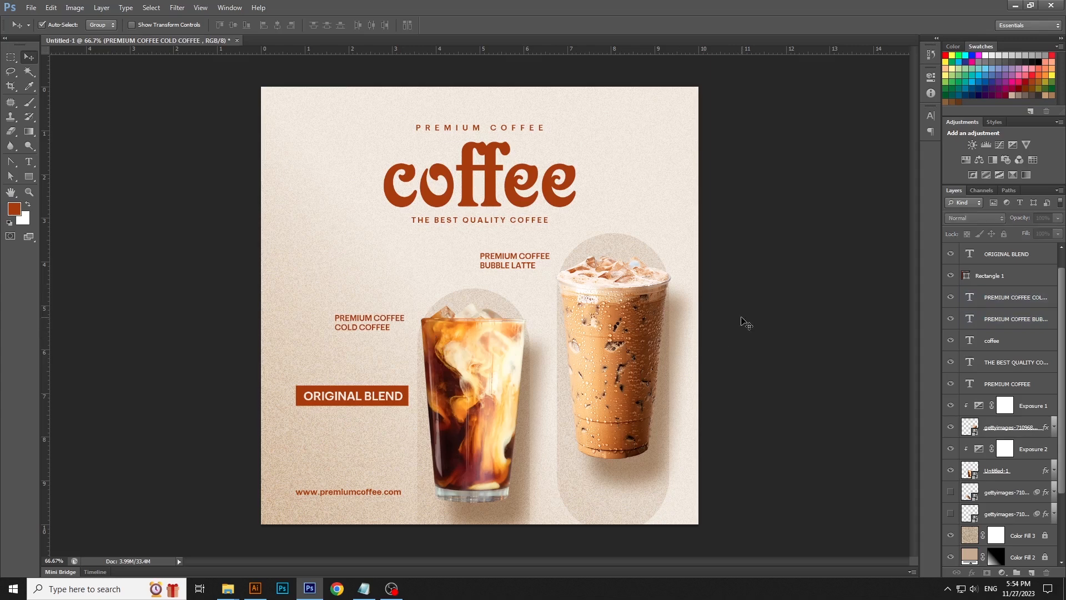
drag(358, 492, 358, 487)
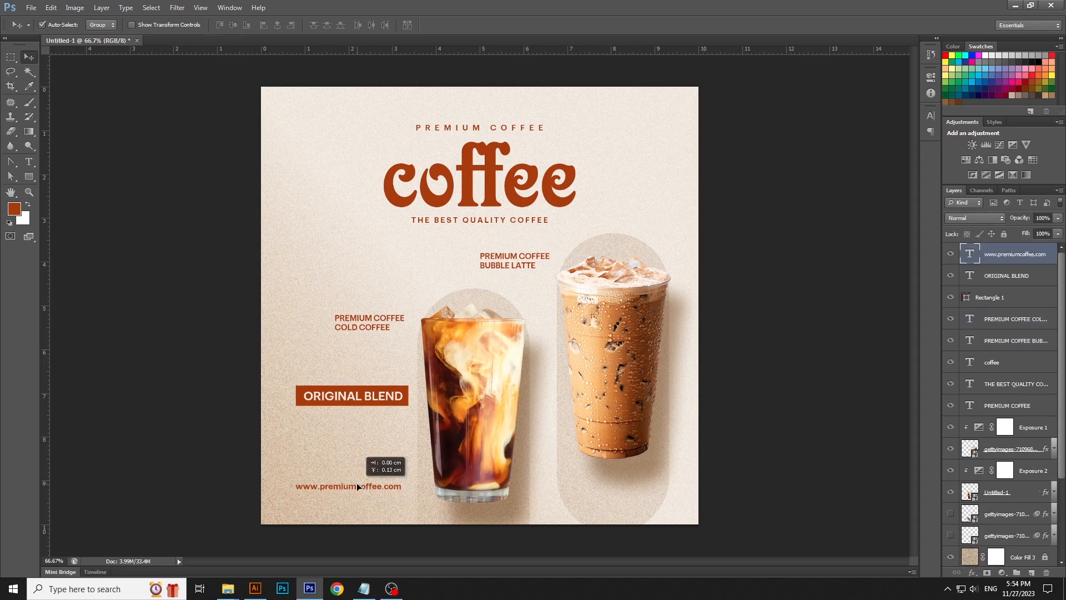
click(768, 395)
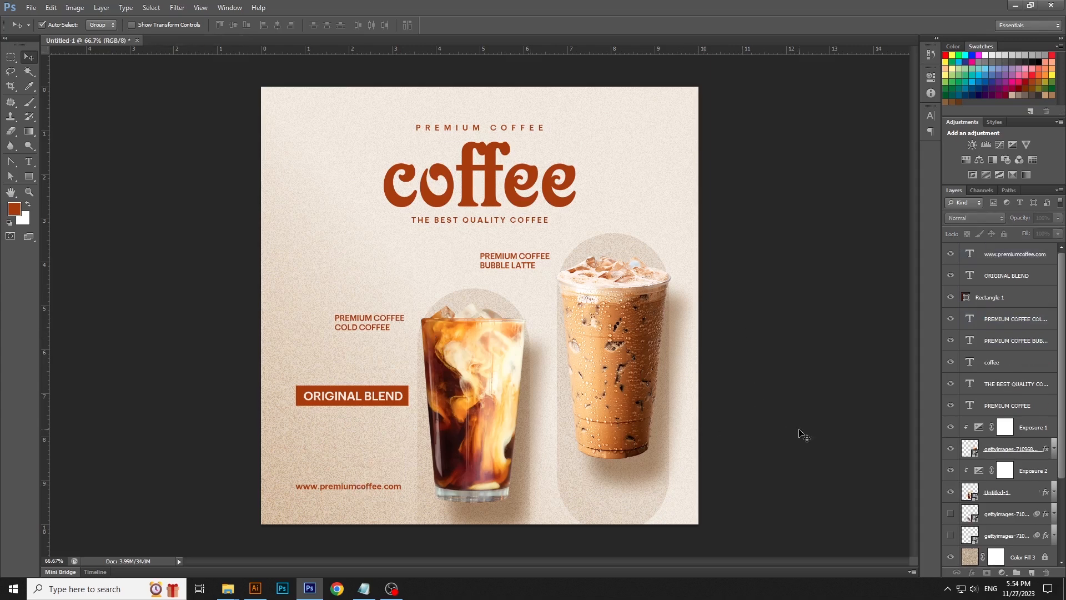